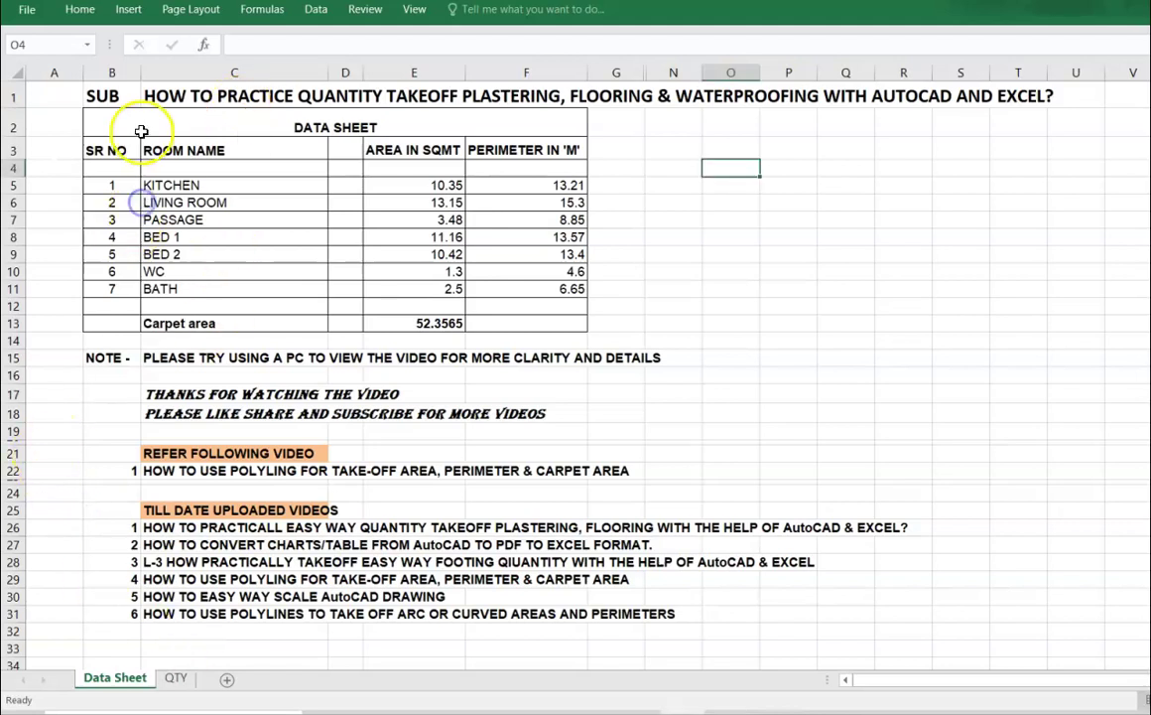
- Highlight the room data table in the drawing, extending it to the Carpet area row
{"action": "left_click_drag", "start_coordinate": [141, 128], "coordinate": [505, 309]}
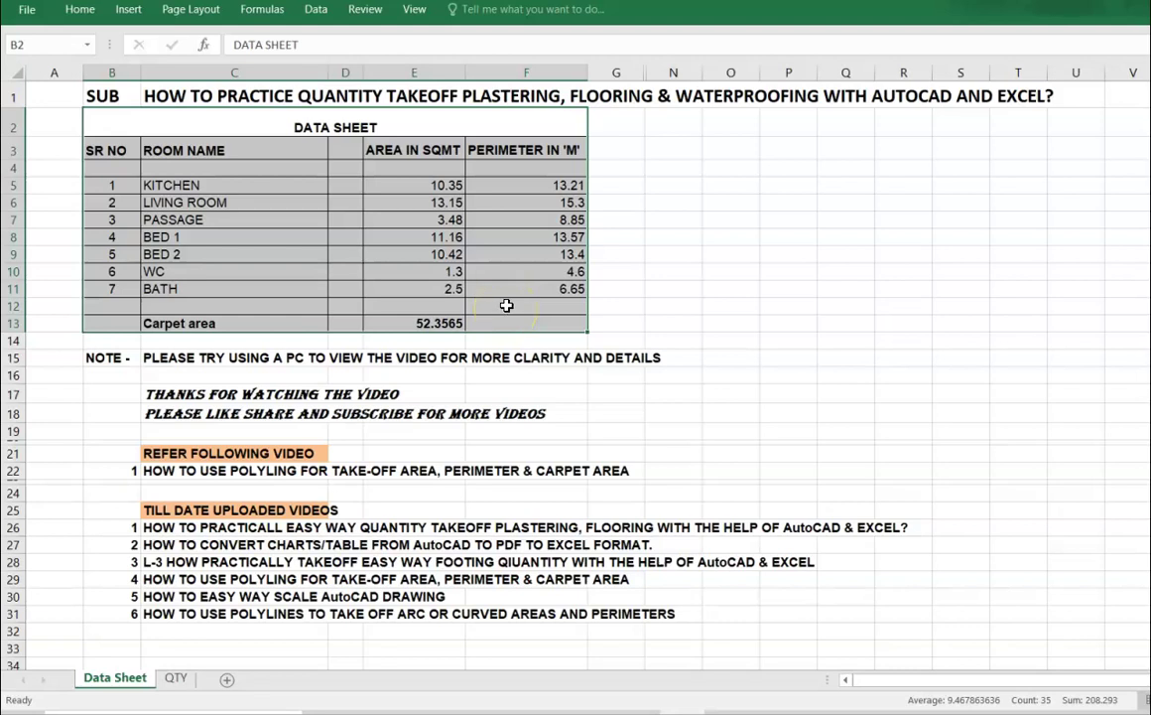
{"action": "left_click", "coordinate": [196, 473]}
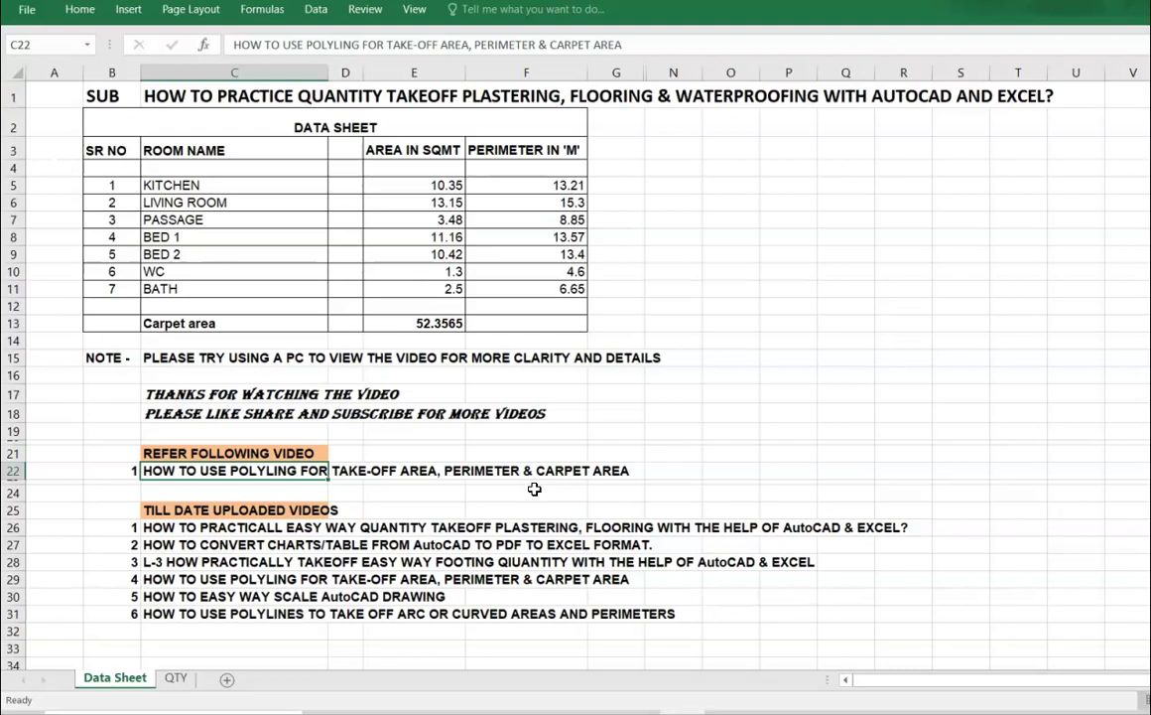
{"action": "left_click_drag", "start_coordinate": [149, 122], "coordinate": [310, 304]}
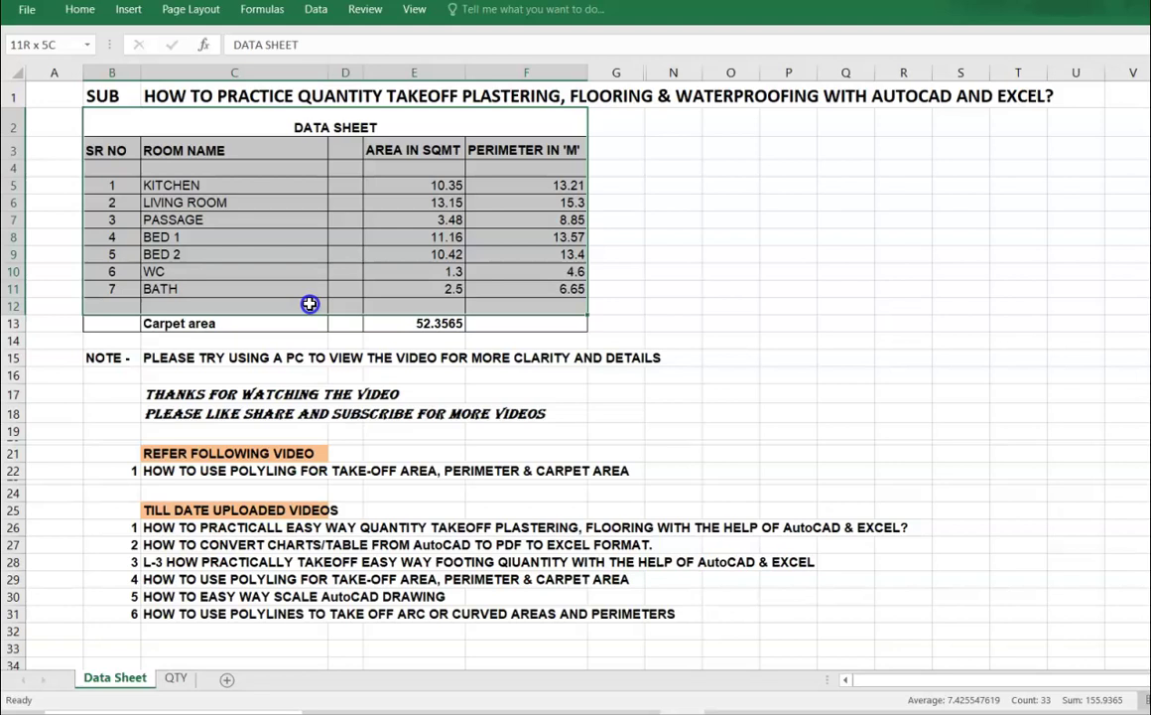
{"action": "left_click_drag", "start_coordinate": [309, 304], "coordinate": [313, 322]}
{"action": "left_click", "coordinate": [211, 359]}
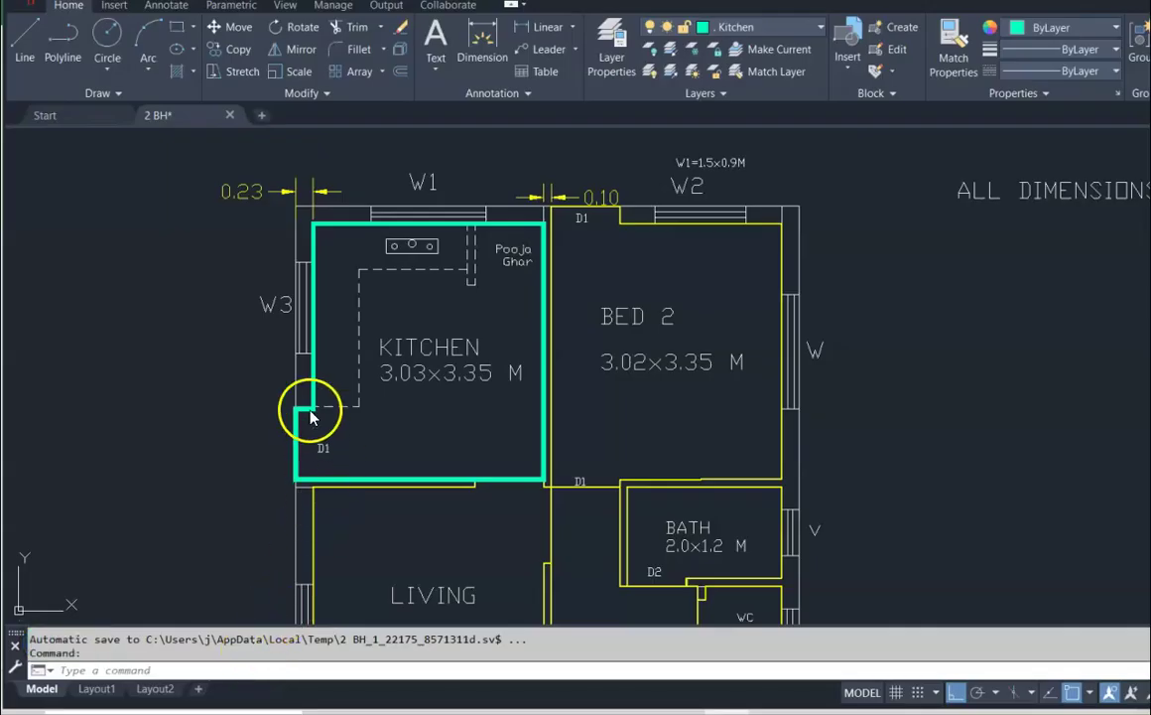
{"action": "scroll", "coordinate": [410, 297], "scroll_direction": "down", "scroll_amount": 2}
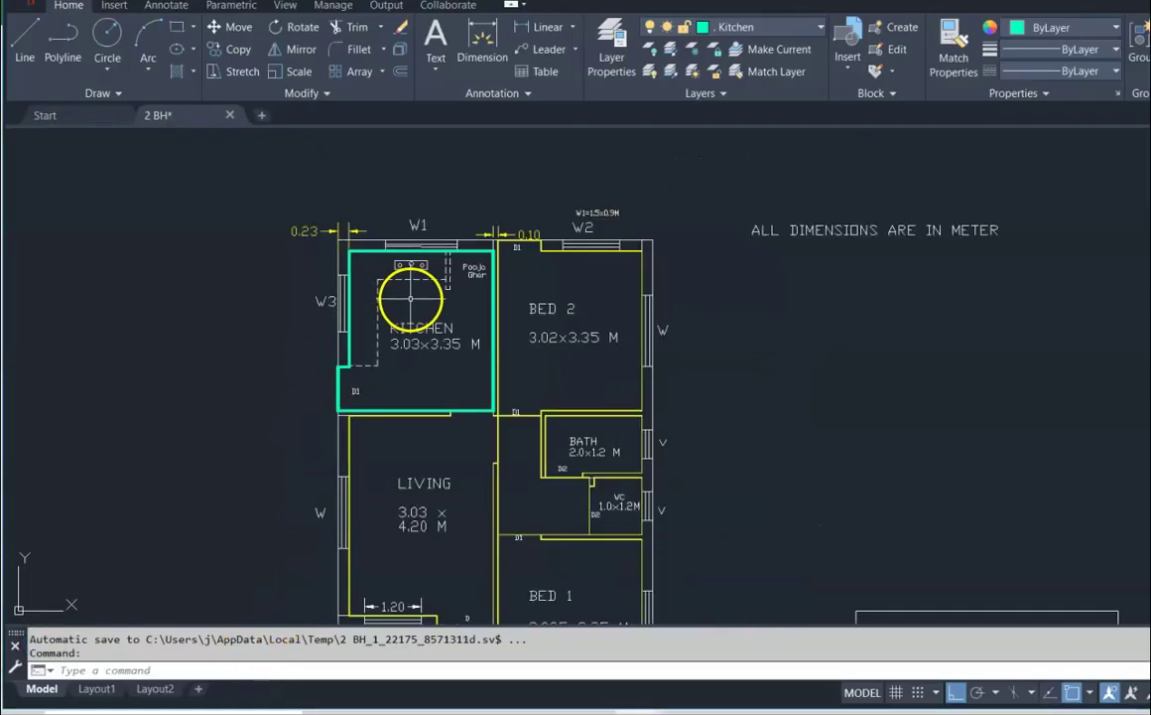
{"action": "scroll", "coordinate": [410, 297], "scroll_direction": "up", "scroll_amount": 2}
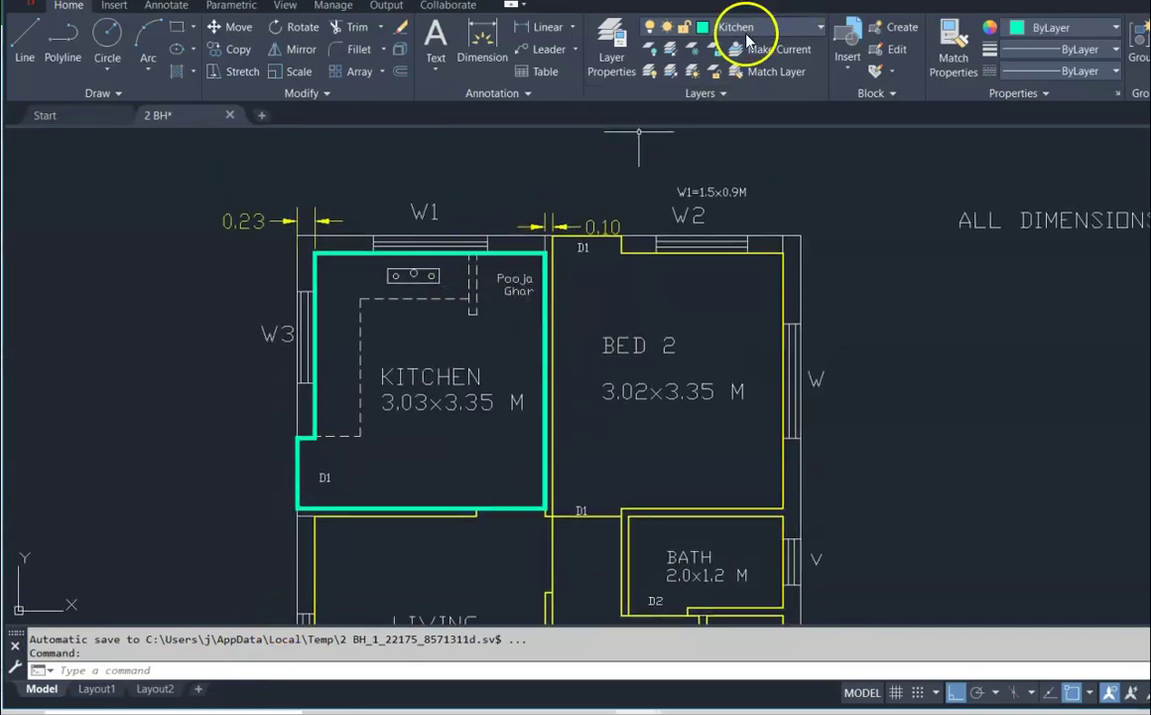
- List the kitchen outline's area and perimeter in AutoCAD
{"action": "left_click", "coordinate": [521, 252]}
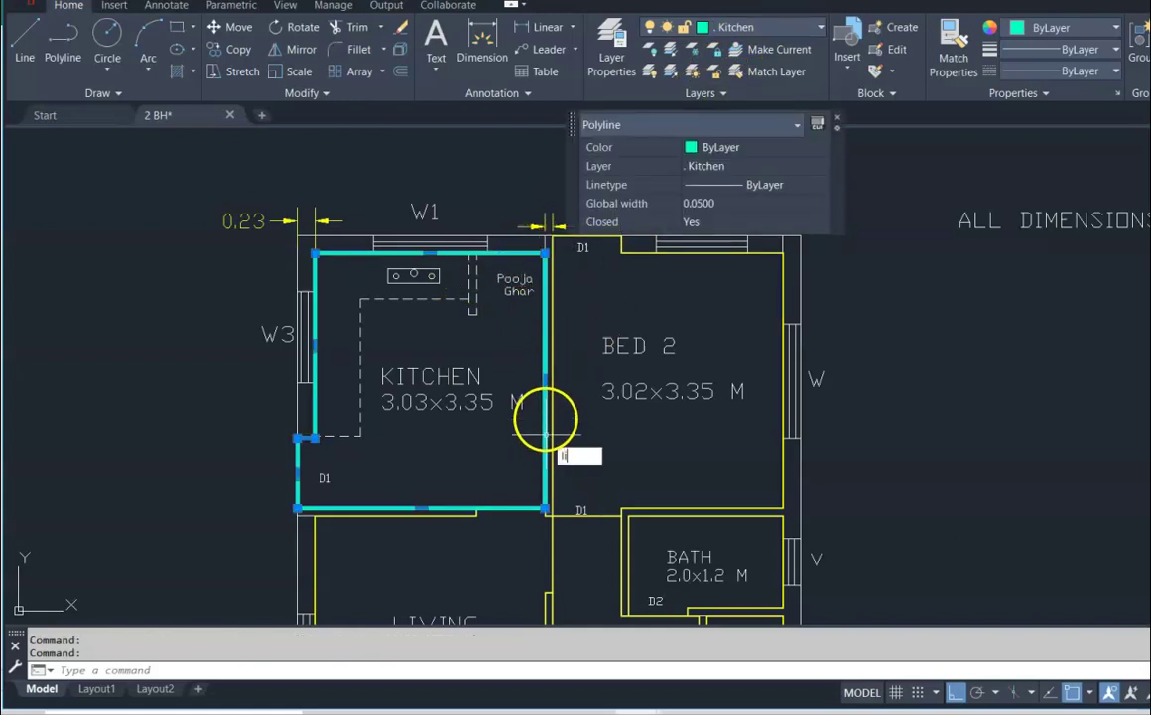
{"action": "key", "text": "Return"}
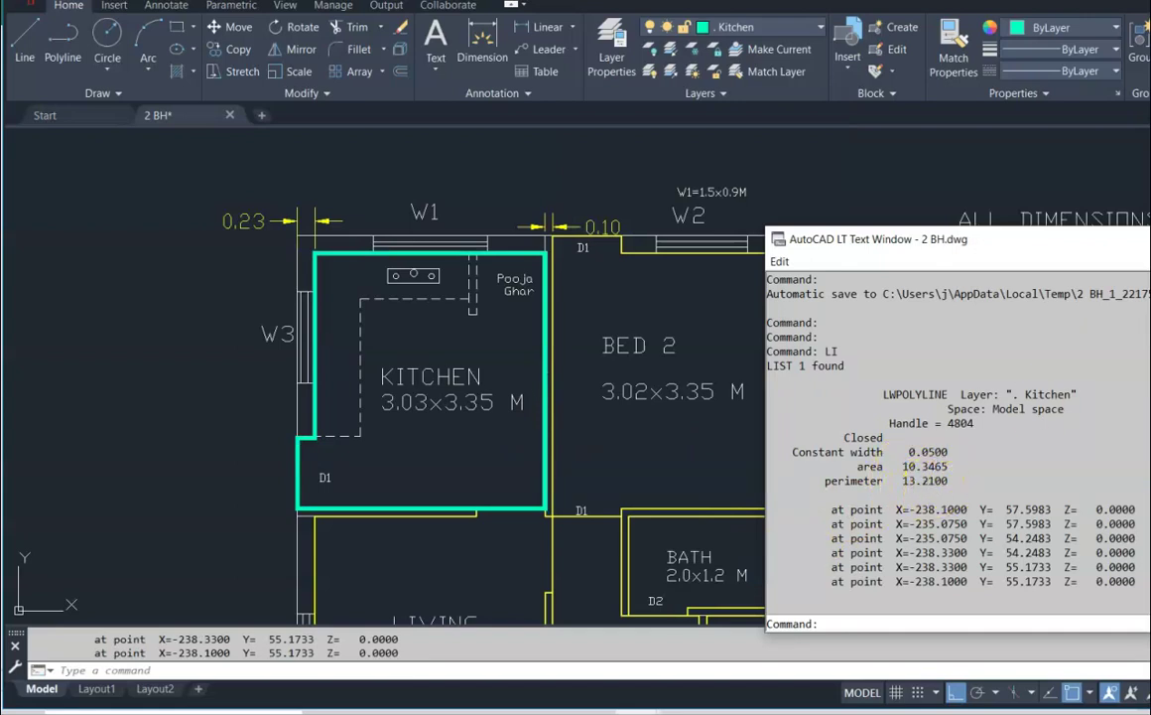
{"action": "left_click", "coordinate": [1141, 239]}
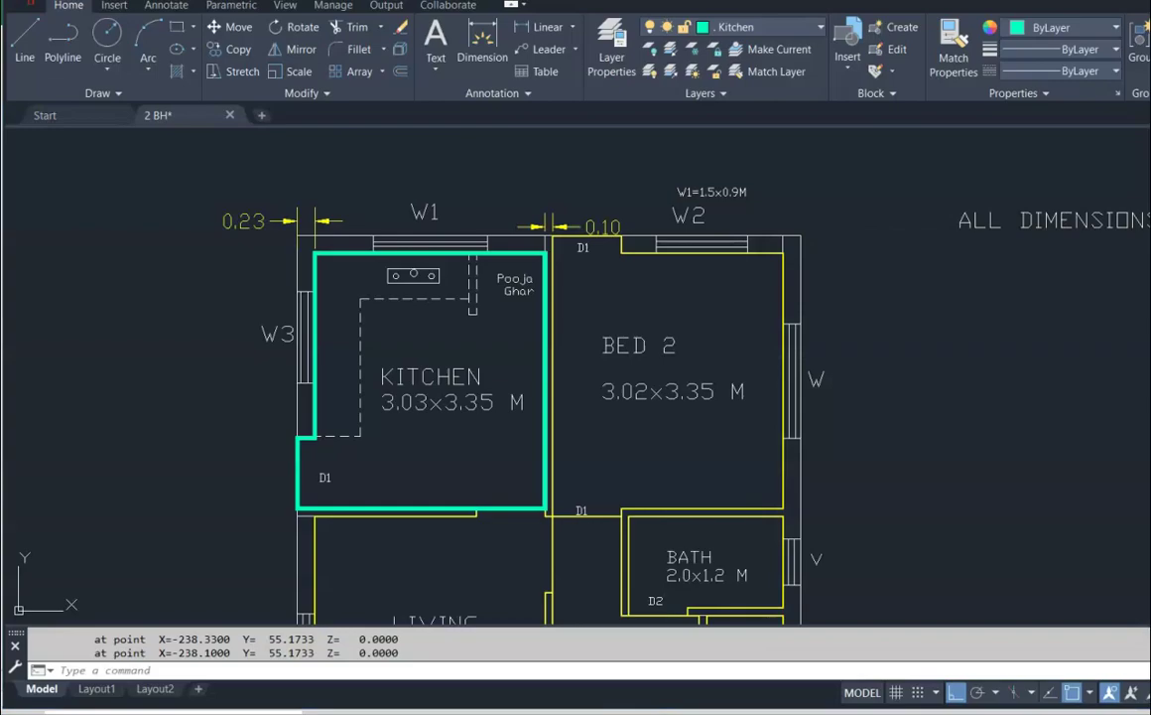
- In Excel, check kitchen area 10.35 and perimeter 13.21, review the QTY ceiling plaster section, return to Data Sheet
{"action": "key", "text": "alt+Tab"}
{"action": "left_click", "coordinate": [450, 254]}
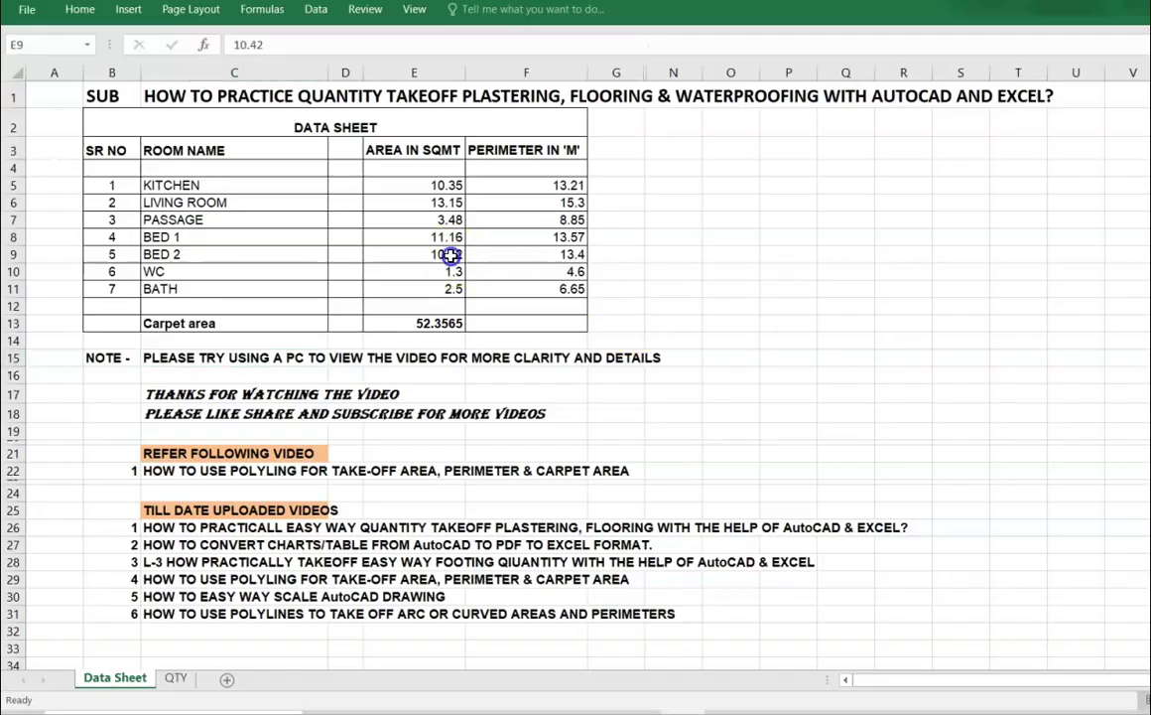
{"action": "left_click", "coordinate": [445, 185]}
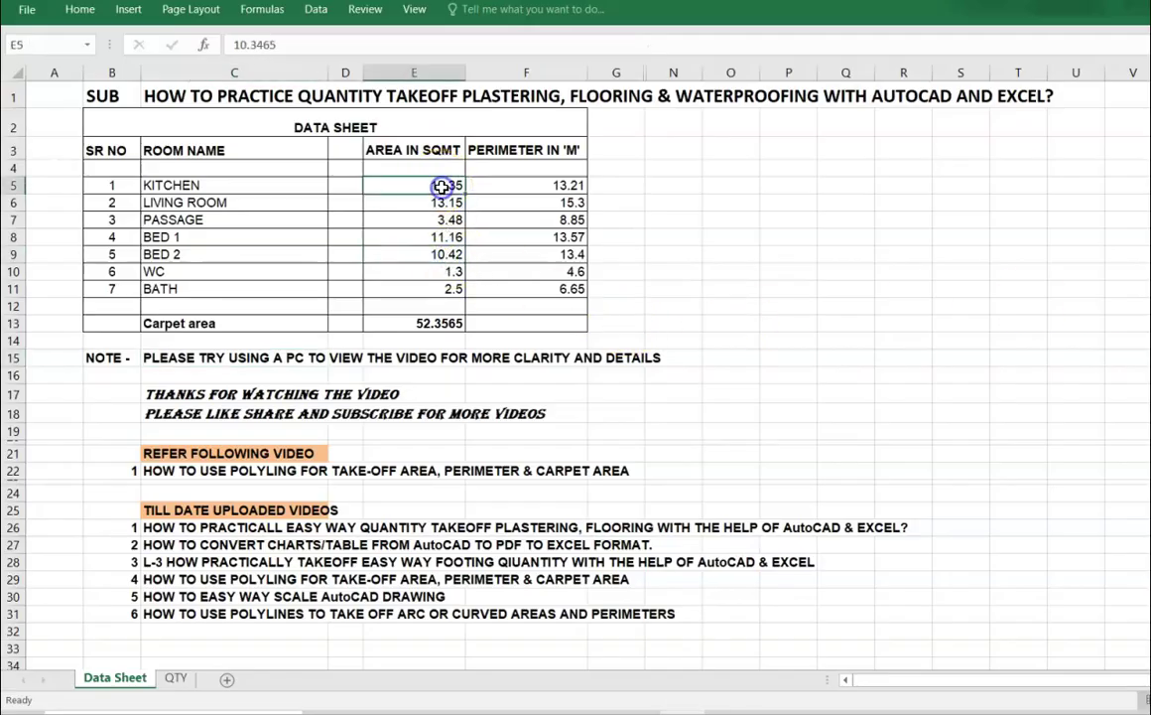
{"action": "left_click", "coordinate": [533, 186]}
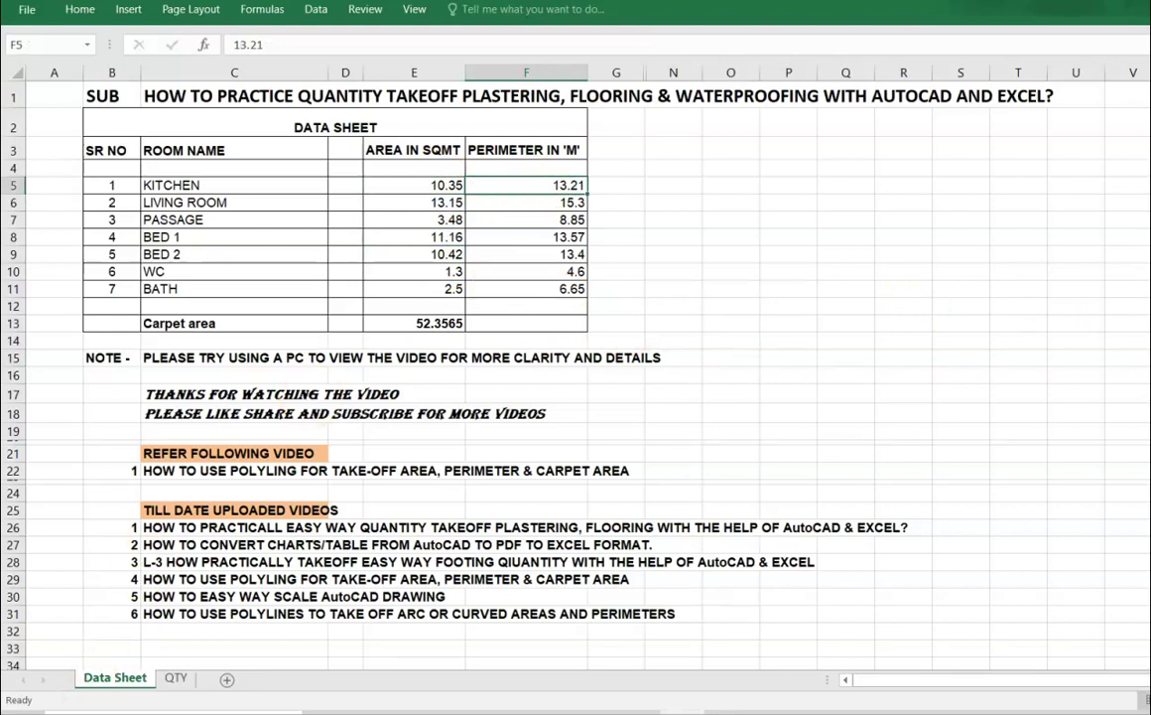
{"action": "left_click", "coordinate": [175, 678]}
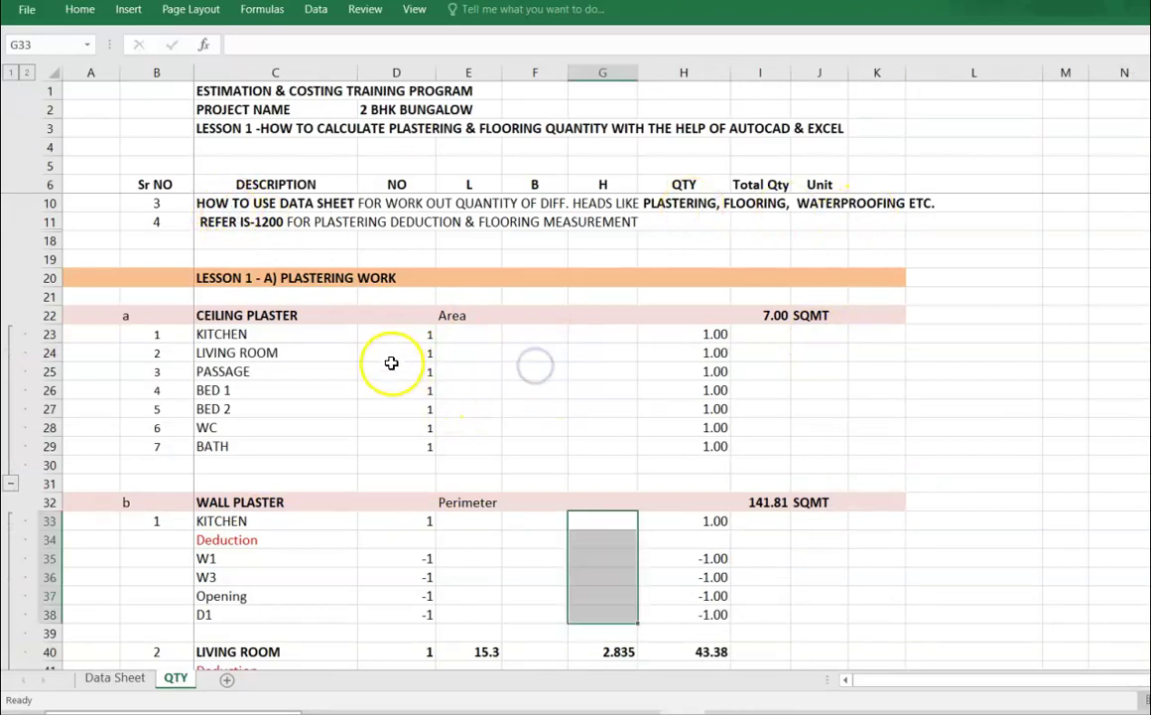
{"action": "left_click", "coordinate": [472, 346]}
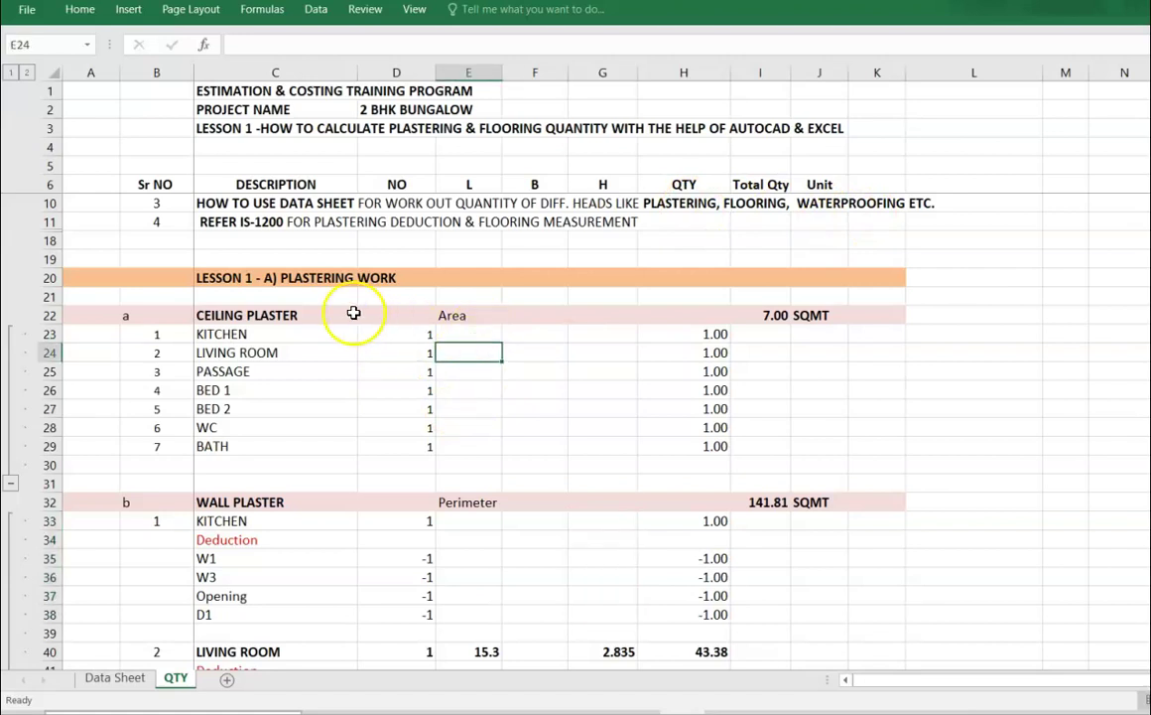
{"action": "left_click", "coordinate": [260, 313]}
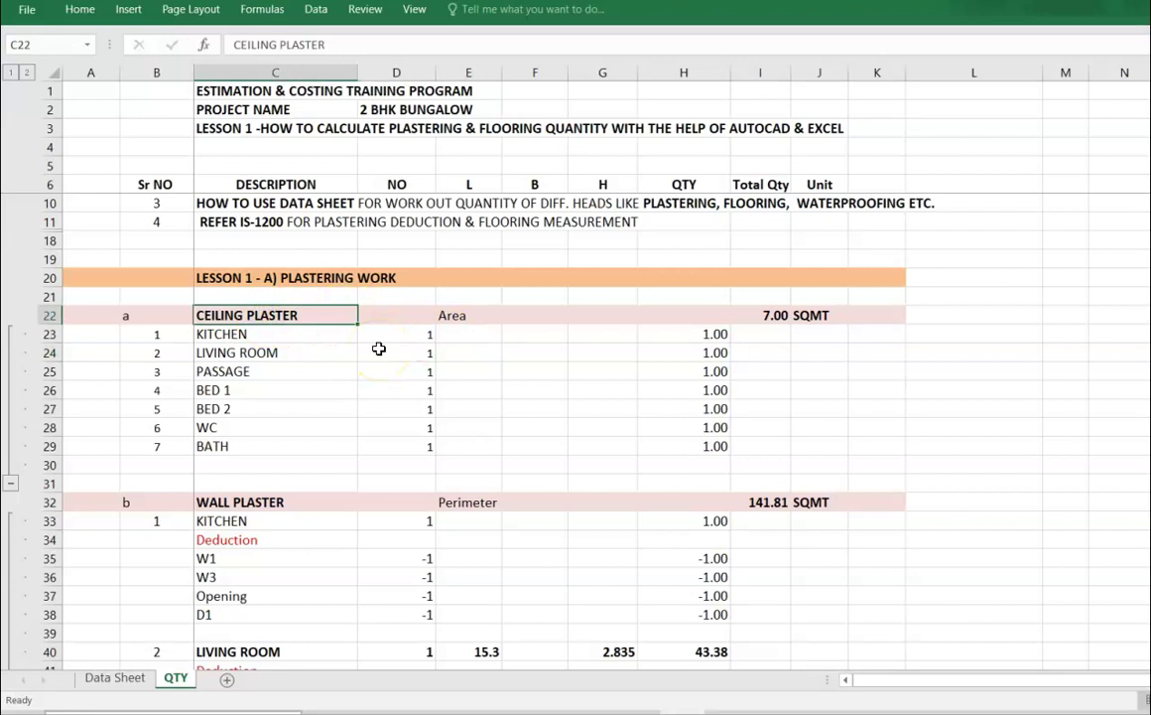
{"action": "key", "text": "ctrl+Page_Up"}
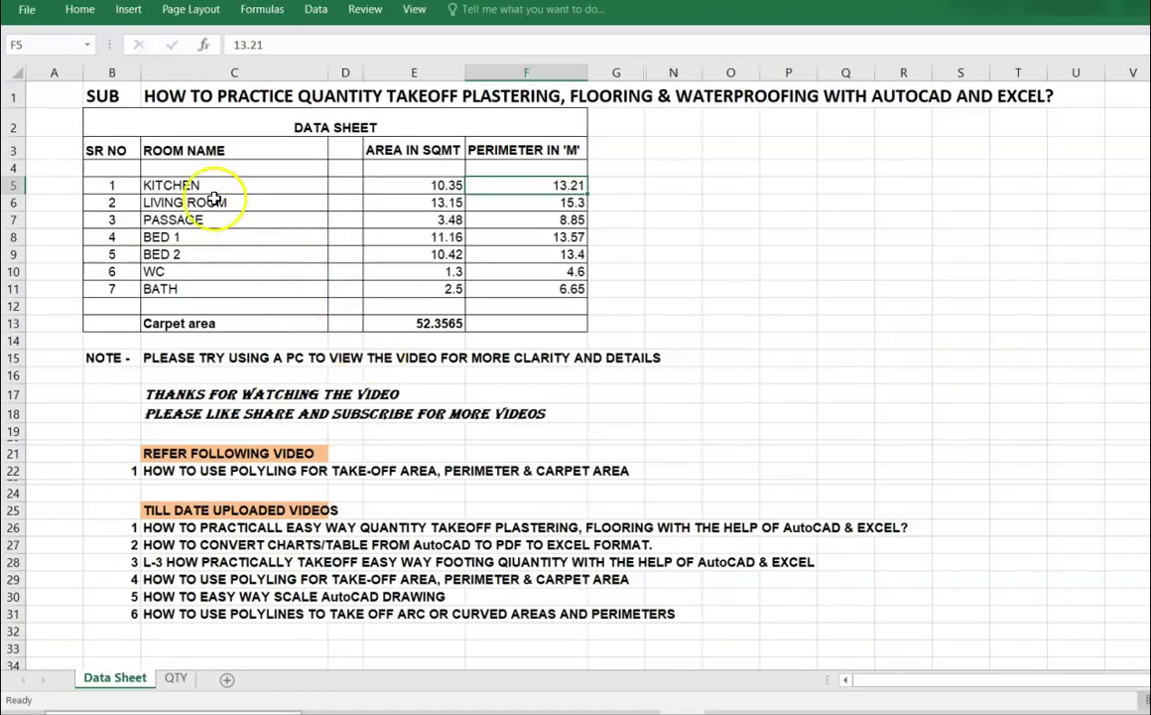
- Copy the seven room names KITCHEN to BATH into the QTY ceiling plaster list
{"action": "left_click_drag", "start_coordinate": [172, 186], "coordinate": [182, 288]}
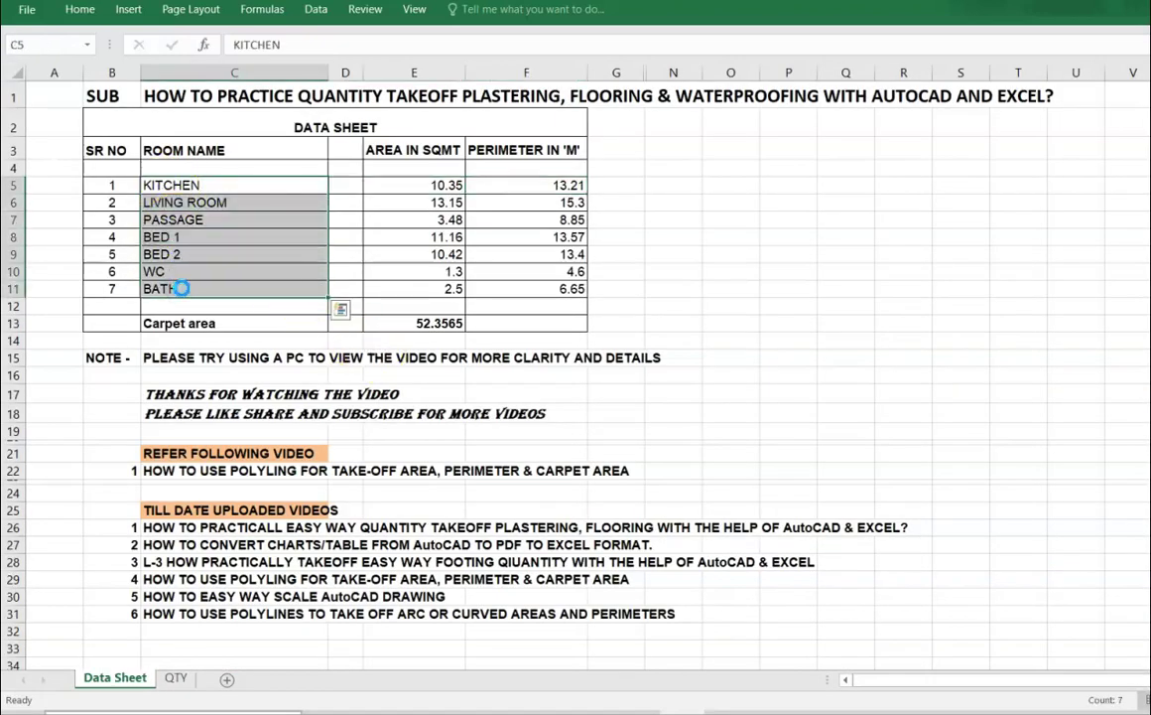
{"action": "key", "text": "ctrl+c"}
{"action": "key", "text": "ctrl+Page_Down"}
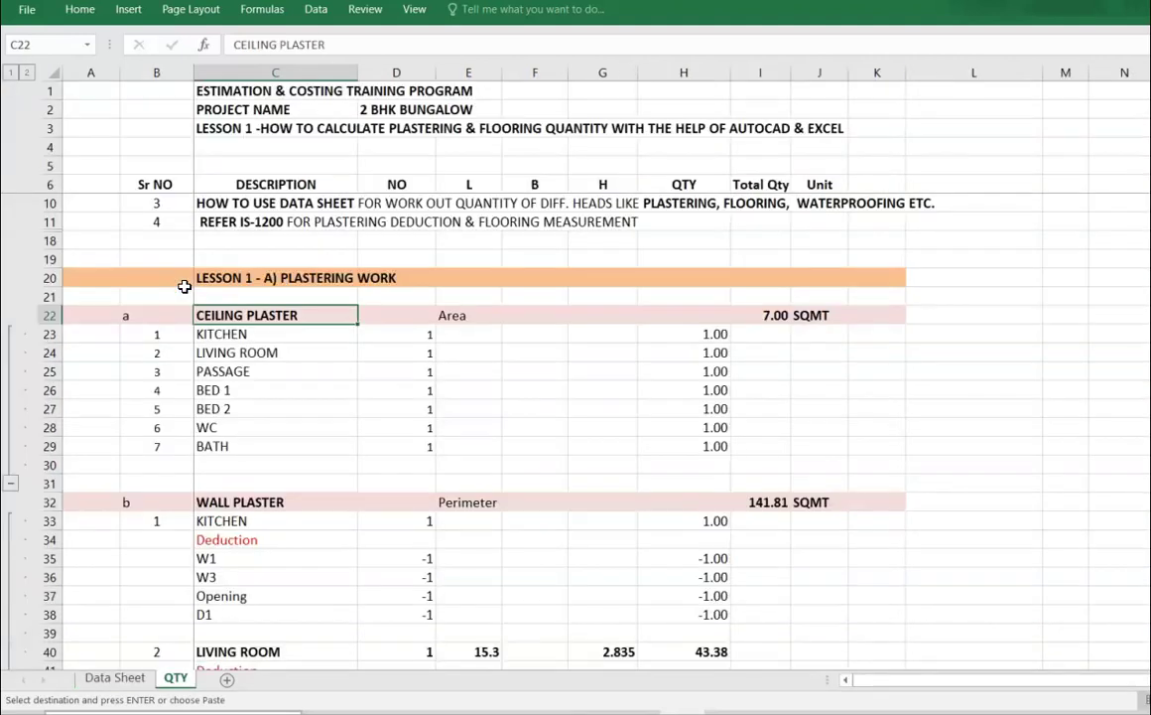
{"action": "left_click", "coordinate": [227, 331]}
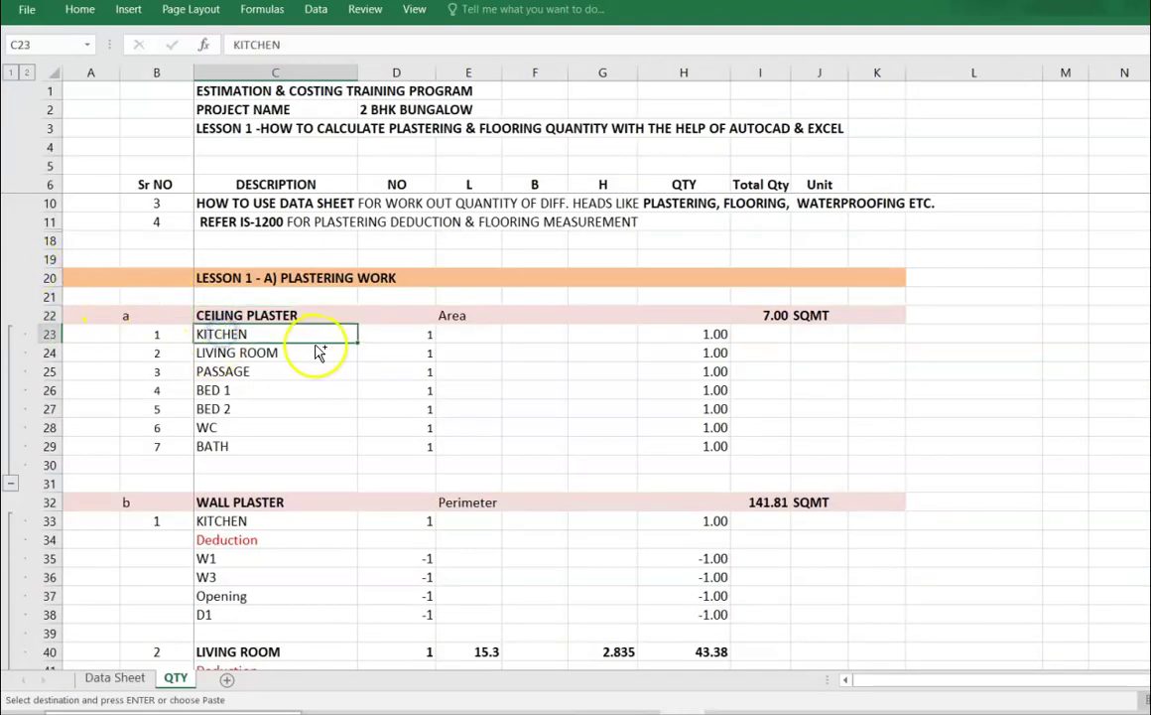
{"action": "key", "text": "ctrl+v"}
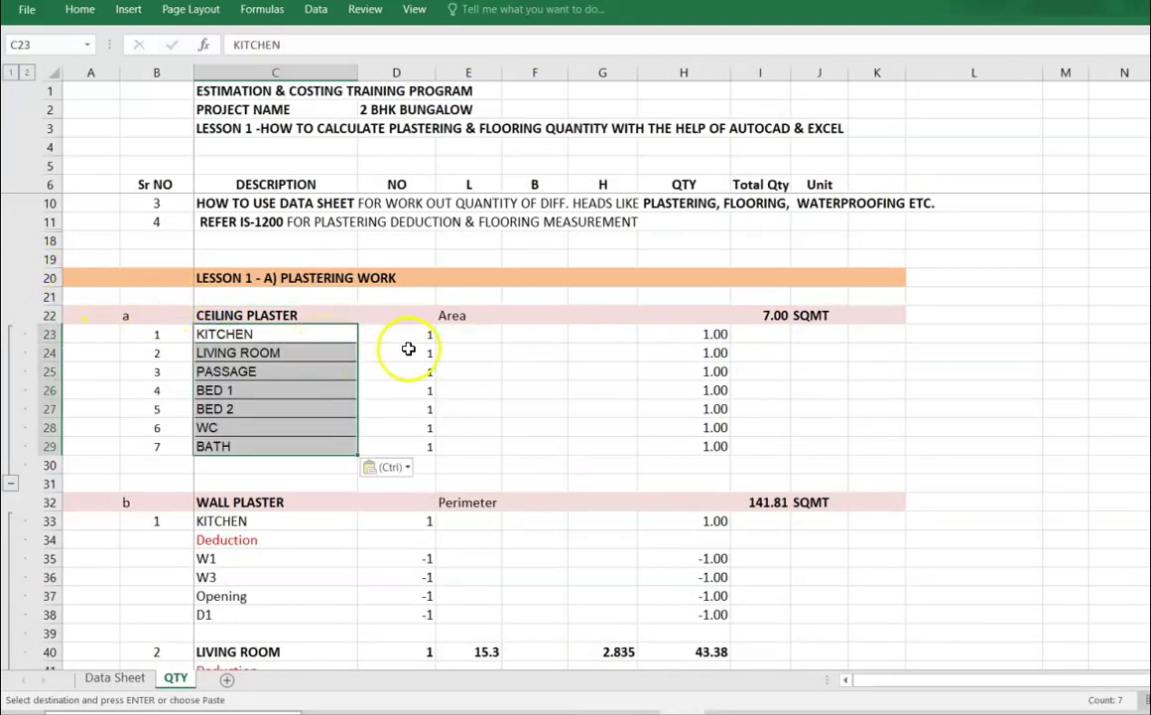
- Paste the seven room areas into the ceiling plaster rows and check the 52.36 SQMT total
{"action": "key", "text": "ctrl+Page_Up"}
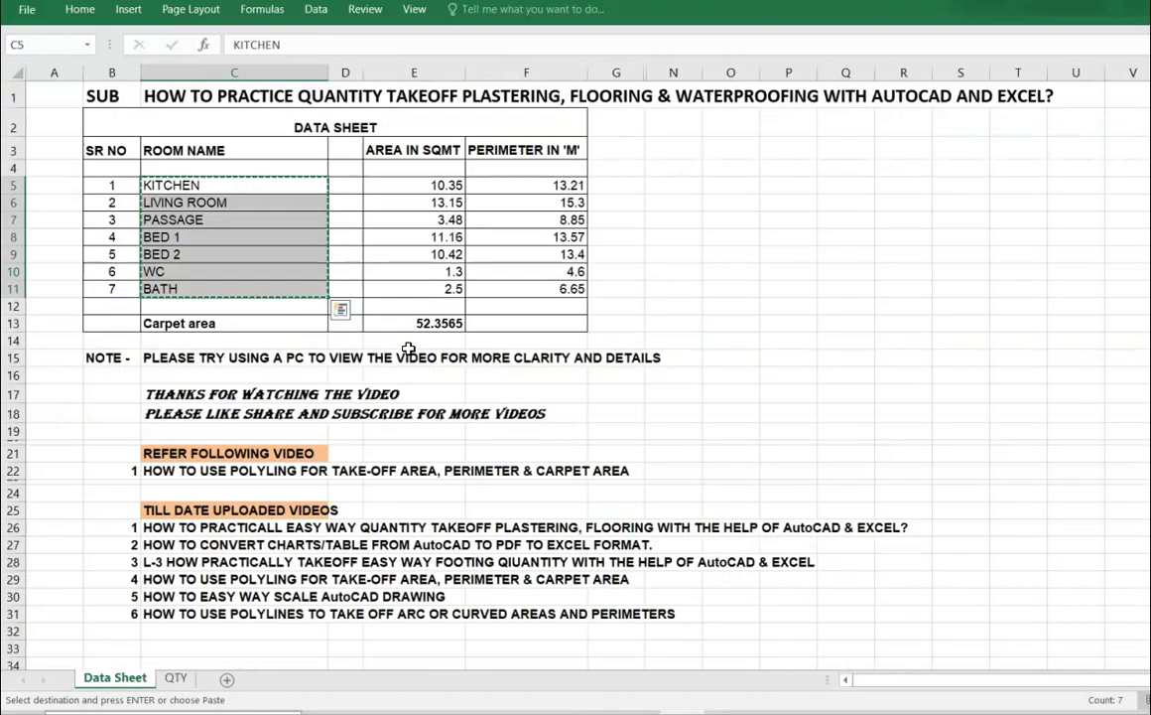
{"action": "left_click_drag", "start_coordinate": [440, 185], "coordinate": [428, 290]}
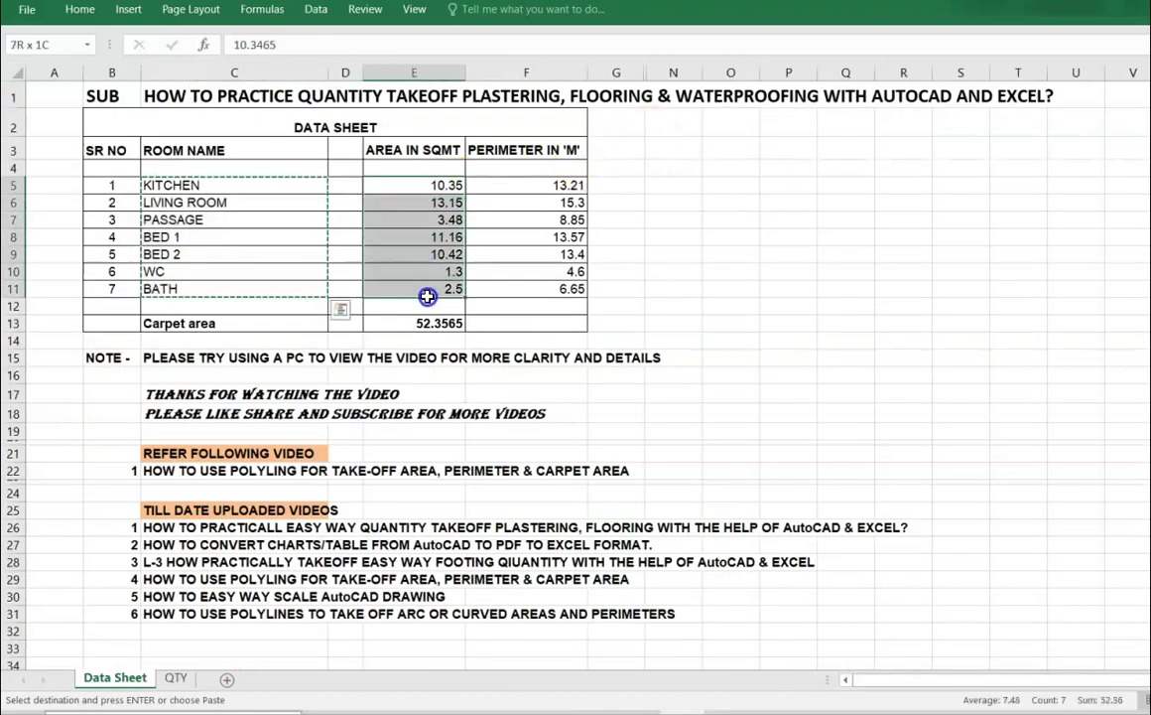
{"action": "key", "text": "ctrl+c"}
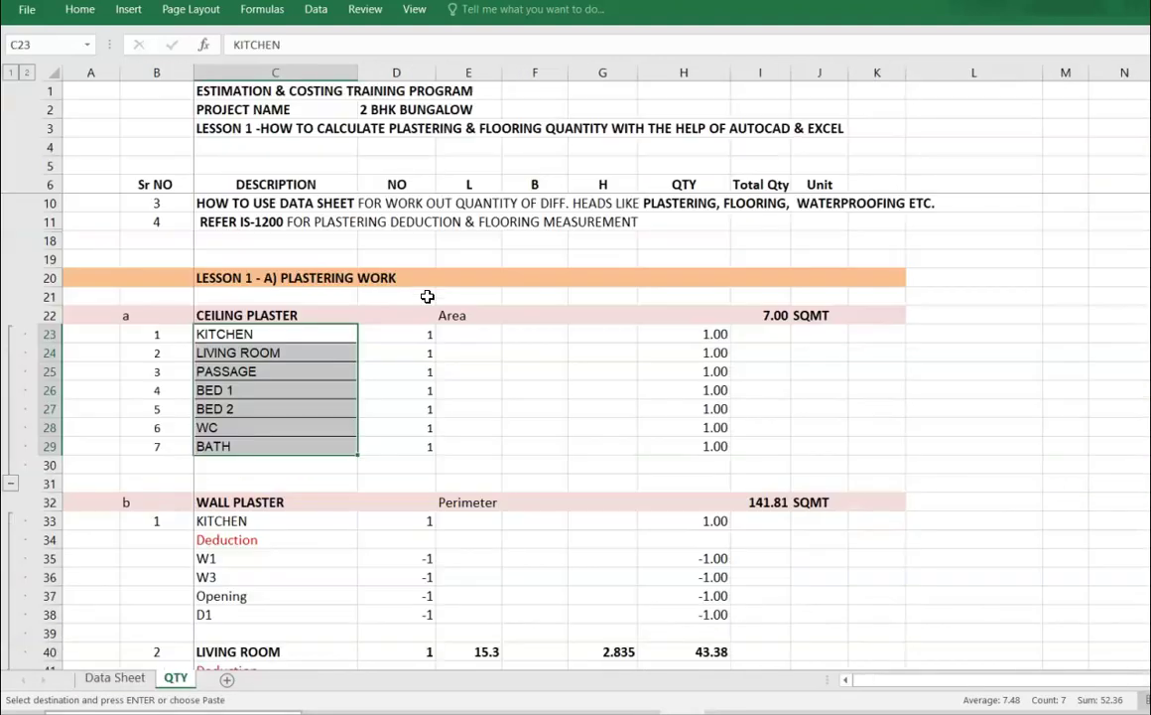
{"action": "key", "text": "ctrl+Page_Down"}
{"action": "left_click", "coordinate": [476, 335]}
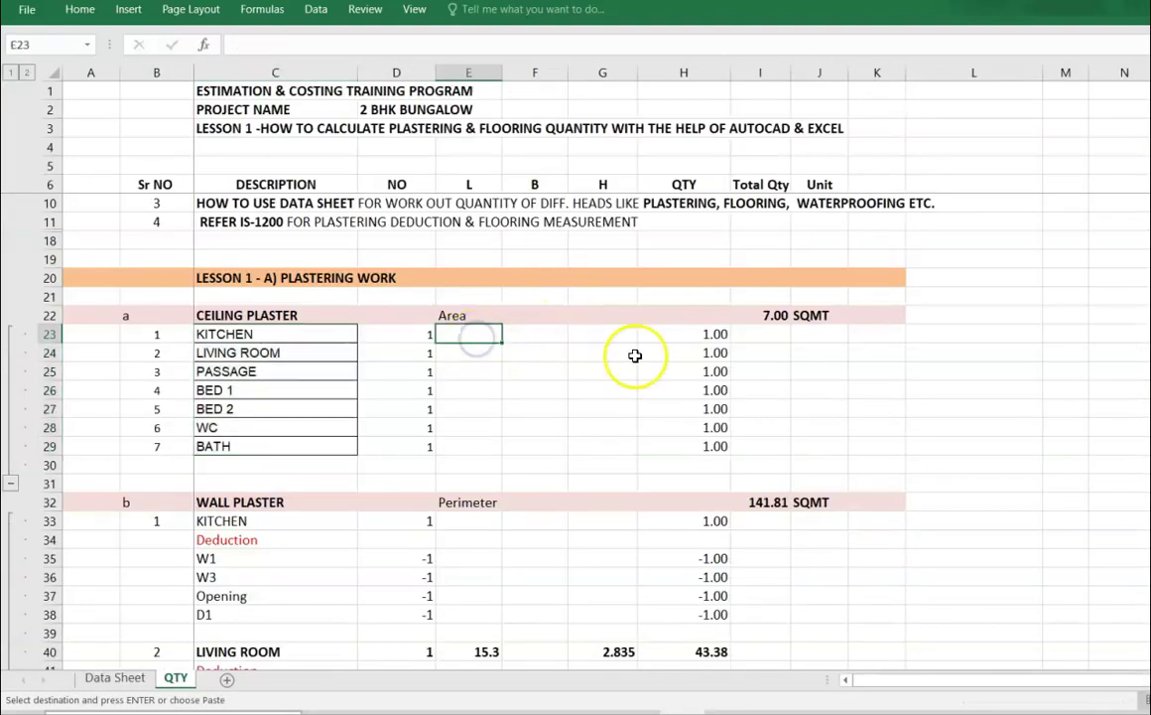
{"action": "key", "text": "ctrl+v"}
{"action": "left_click", "coordinate": [763, 315]}
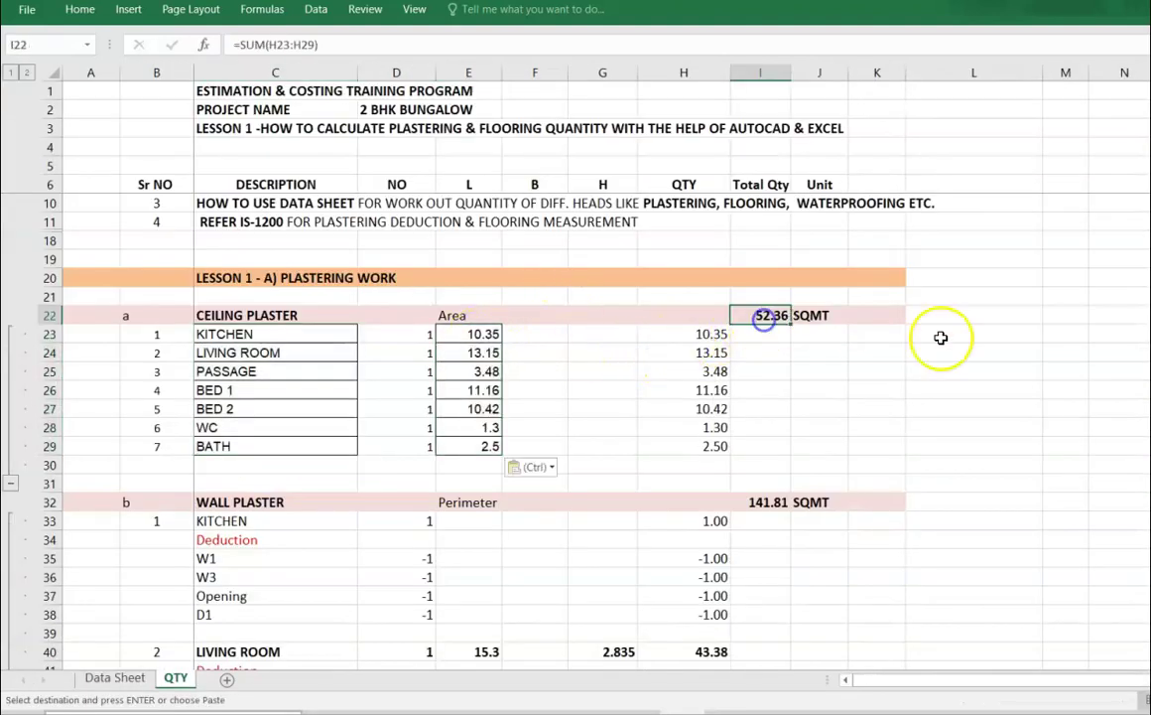
{"action": "key", "text": "F2"}
{"action": "key", "text": "Escape"}
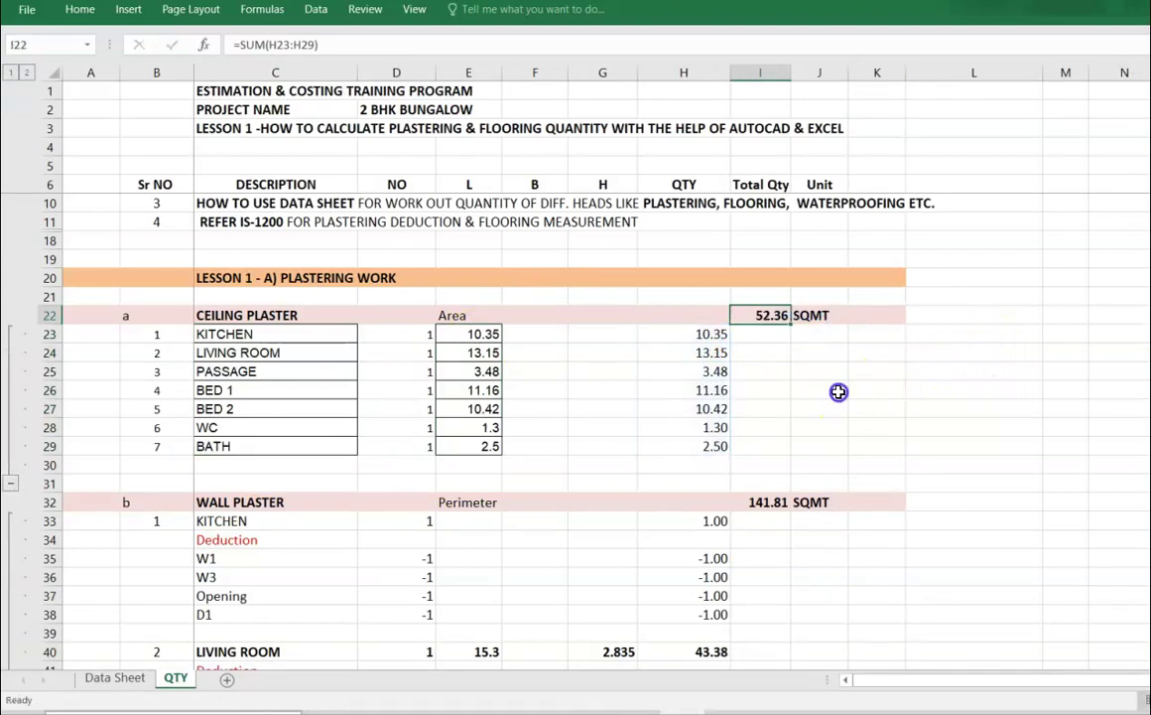
- Enter the kitchen perimeter 13.21 from the Data Sheet into wall plaster cell E33
{"action": "left_click", "coordinate": [838, 391]}
{"action": "scroll", "coordinate": [838, 391], "scroll_direction": "down", "scroll_amount": 2}
{"action": "left_click", "coordinate": [479, 426]}
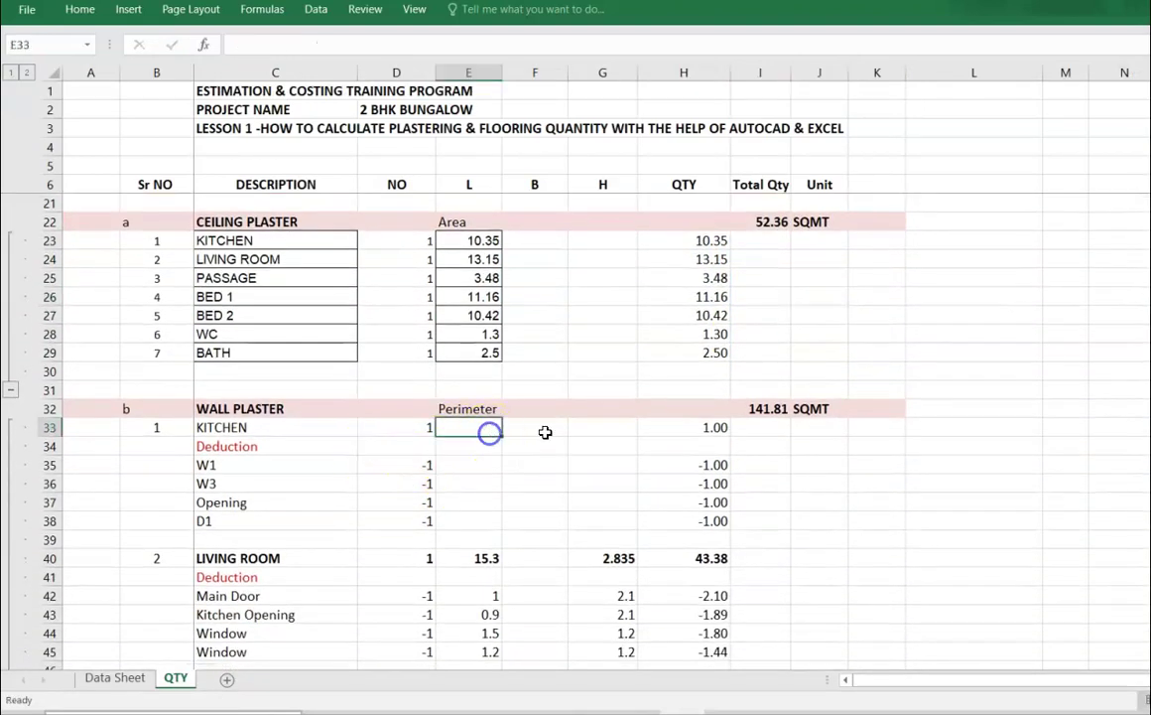
{"action": "left_click", "coordinate": [132, 681]}
{"action": "left_click", "coordinate": [542, 186]}
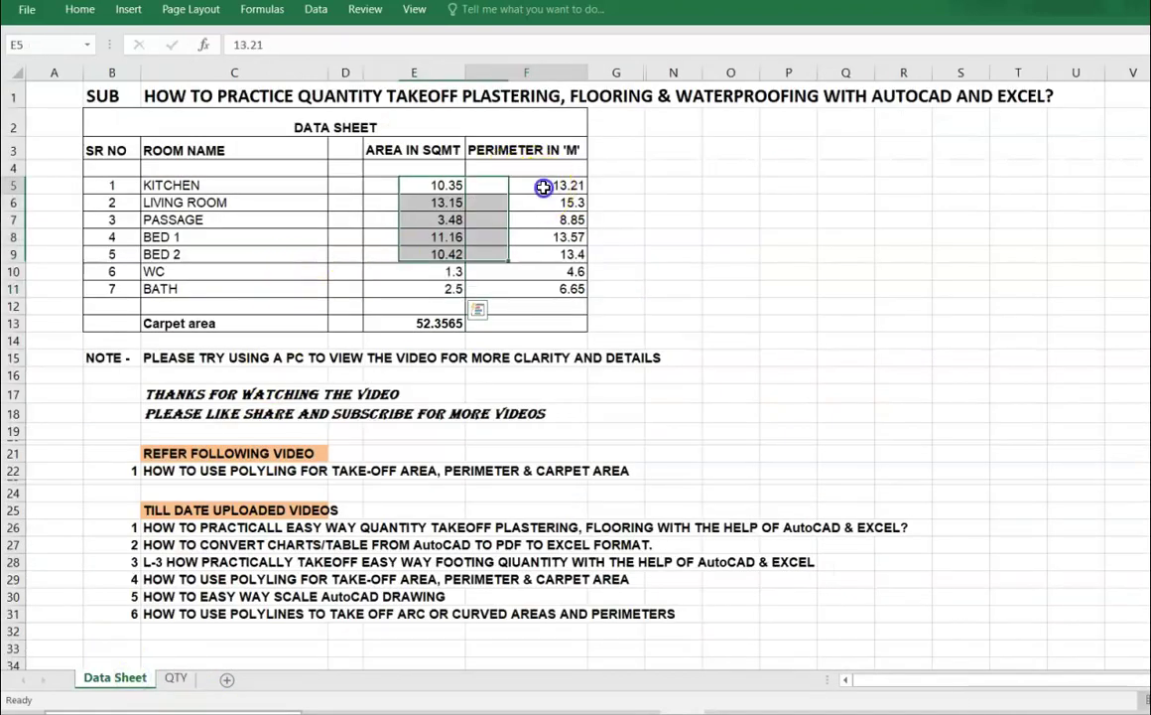
{"action": "left_click", "coordinate": [175, 679]}
{"action": "type", "text": "1"}
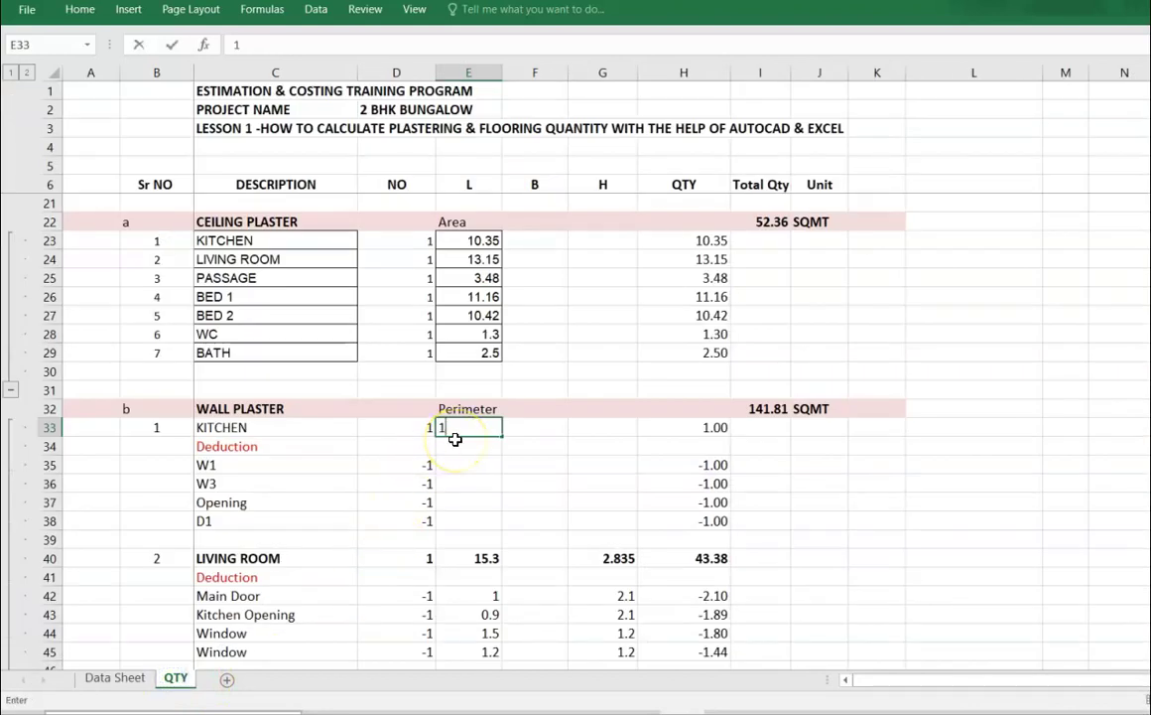
{"action": "type", "text": "3.21"}
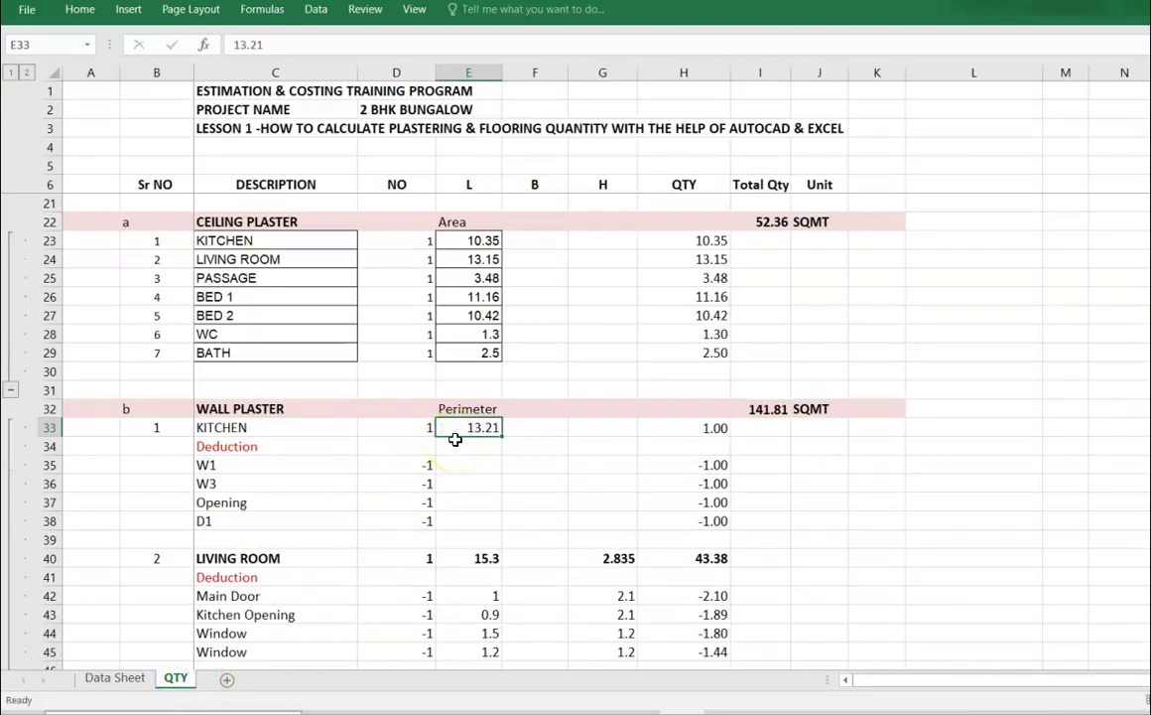
{"action": "key", "text": "Return"}
- Set the kitchen wall height to =3-.125-.1 (2.775), making its quantity 36.66
{"action": "key", "text": "Up"}
{"action": "key", "text": "Up"}
{"action": "key", "text": "Right"}
{"action": "key", "text": "Right"}
{"action": "key", "text": "Down"}
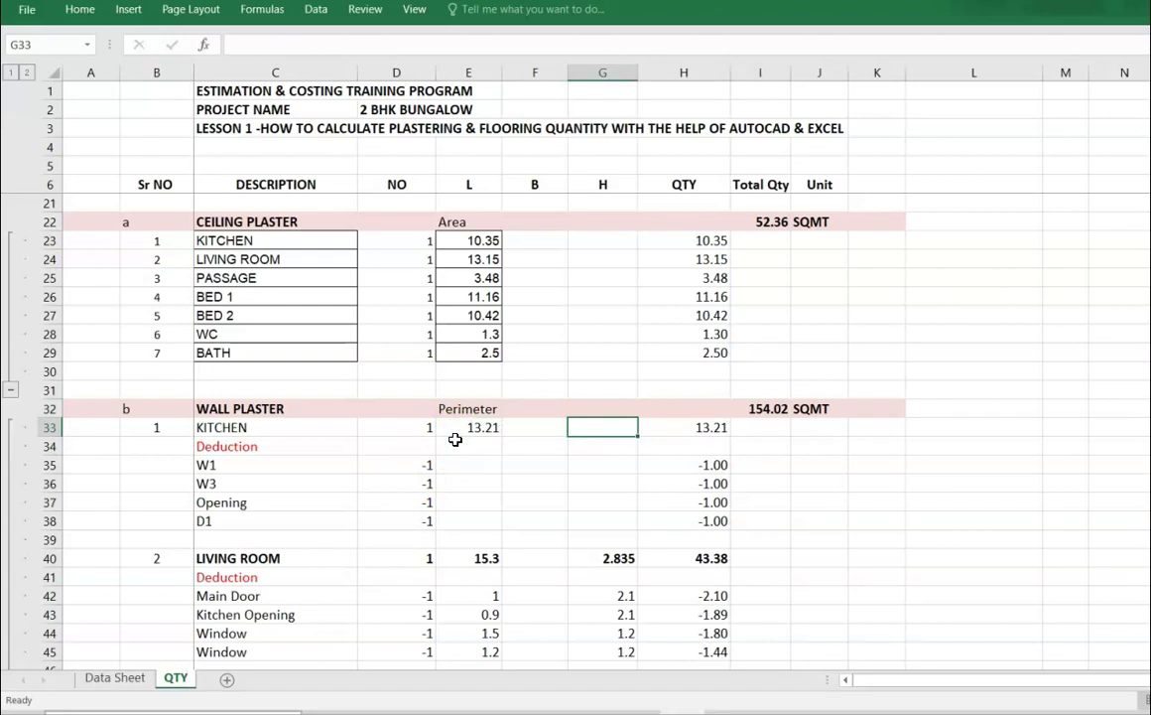
{"action": "type", "text": "=3-.125-.1"}
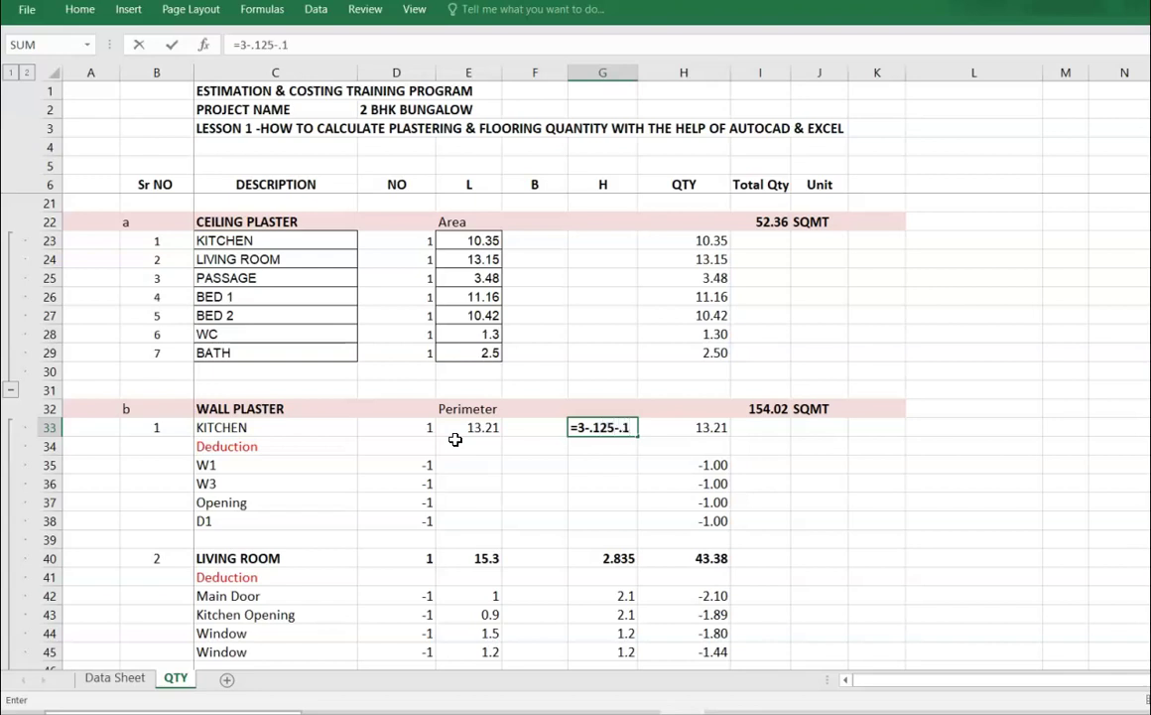
{"action": "key", "text": "Return"}
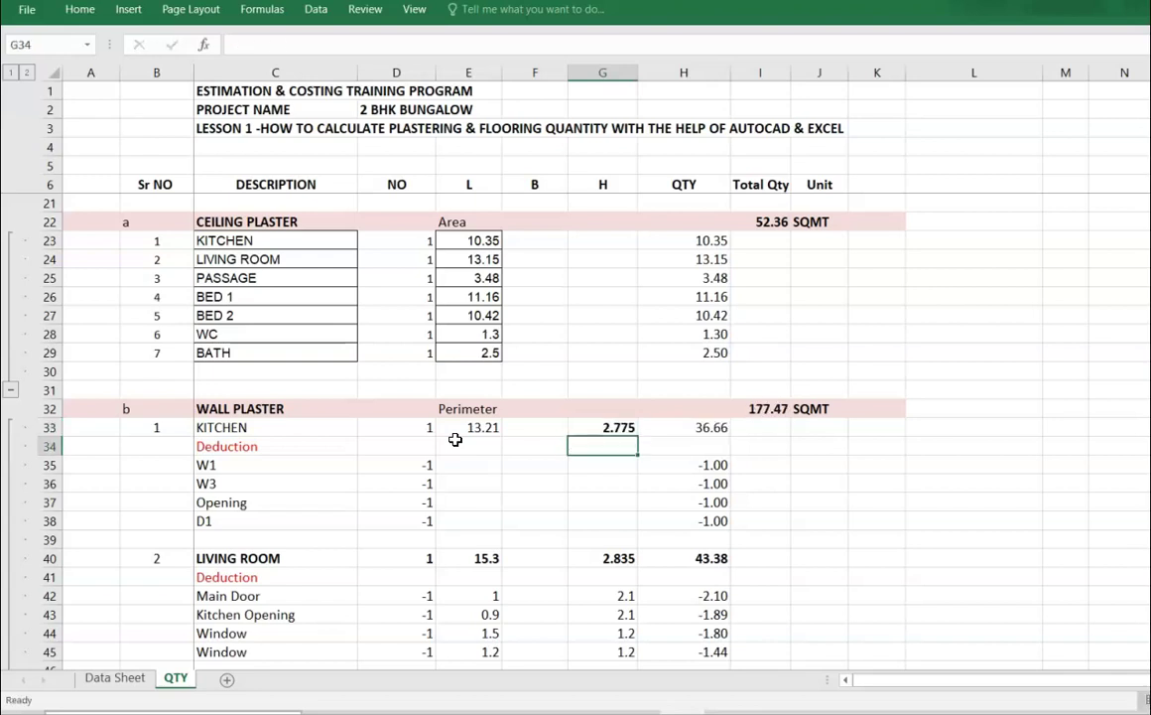
{"action": "left_click", "coordinate": [479, 465]}
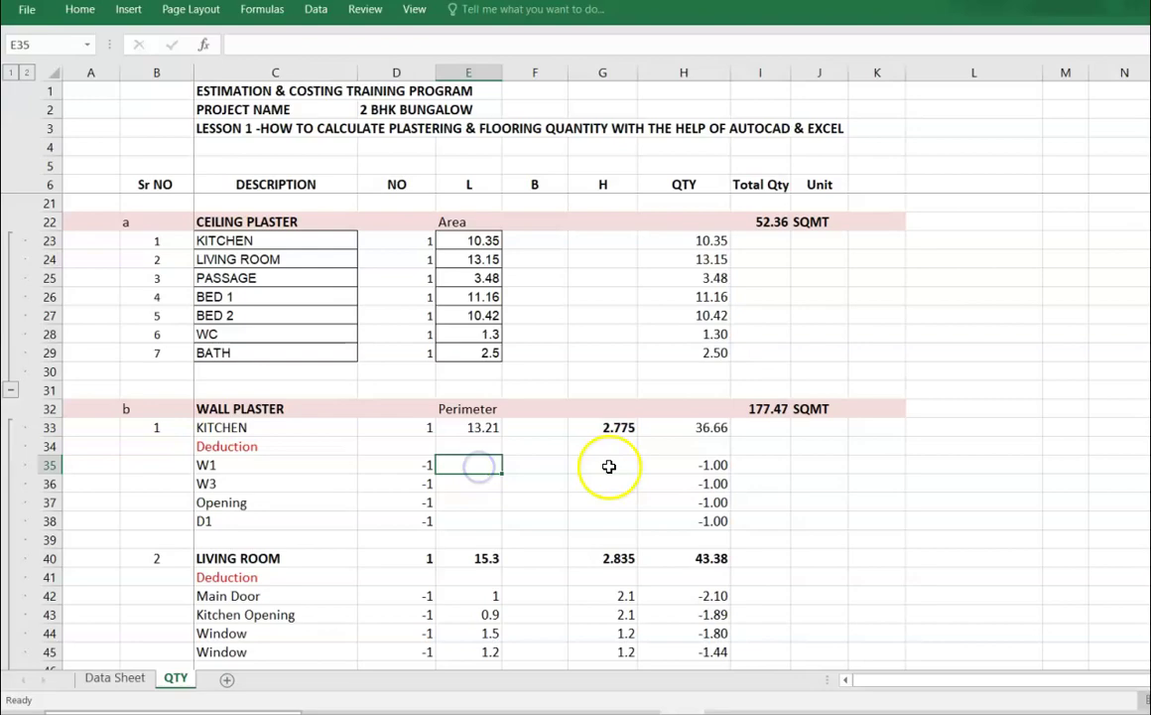
{"action": "key", "text": "alt+Tab"}
{"action": "key", "text": "alt+Tab"}
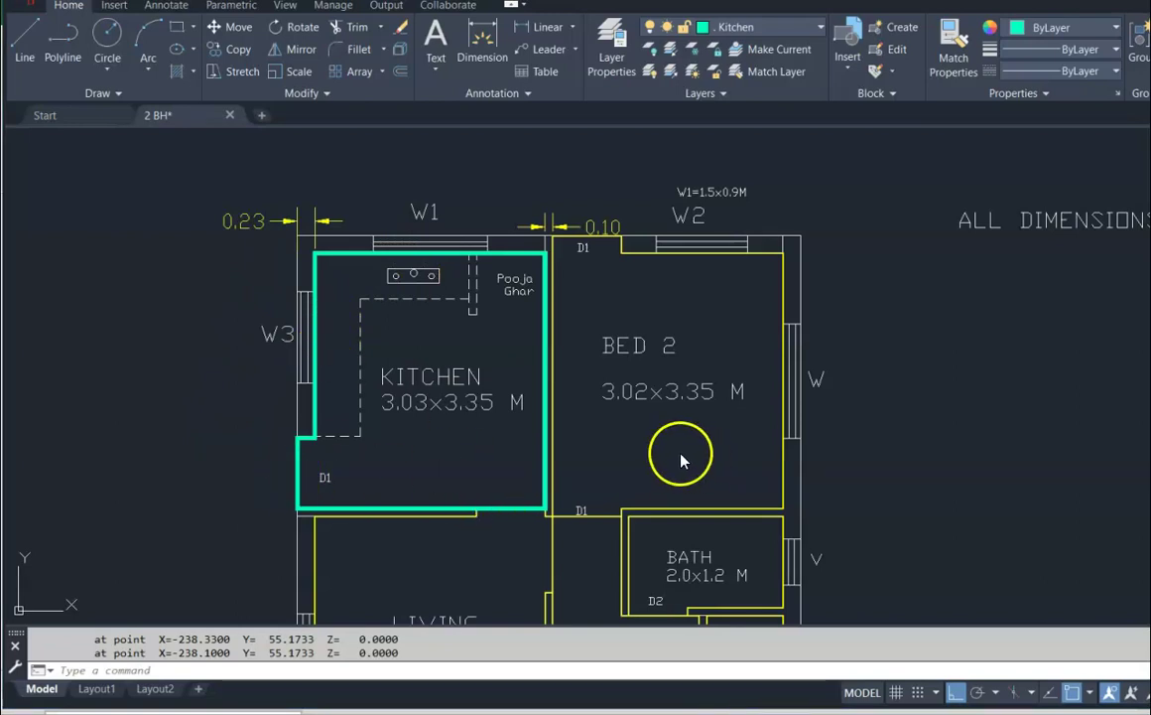
{"action": "key", "text": "alt+Tab"}
{"action": "key", "text": "Tab"}
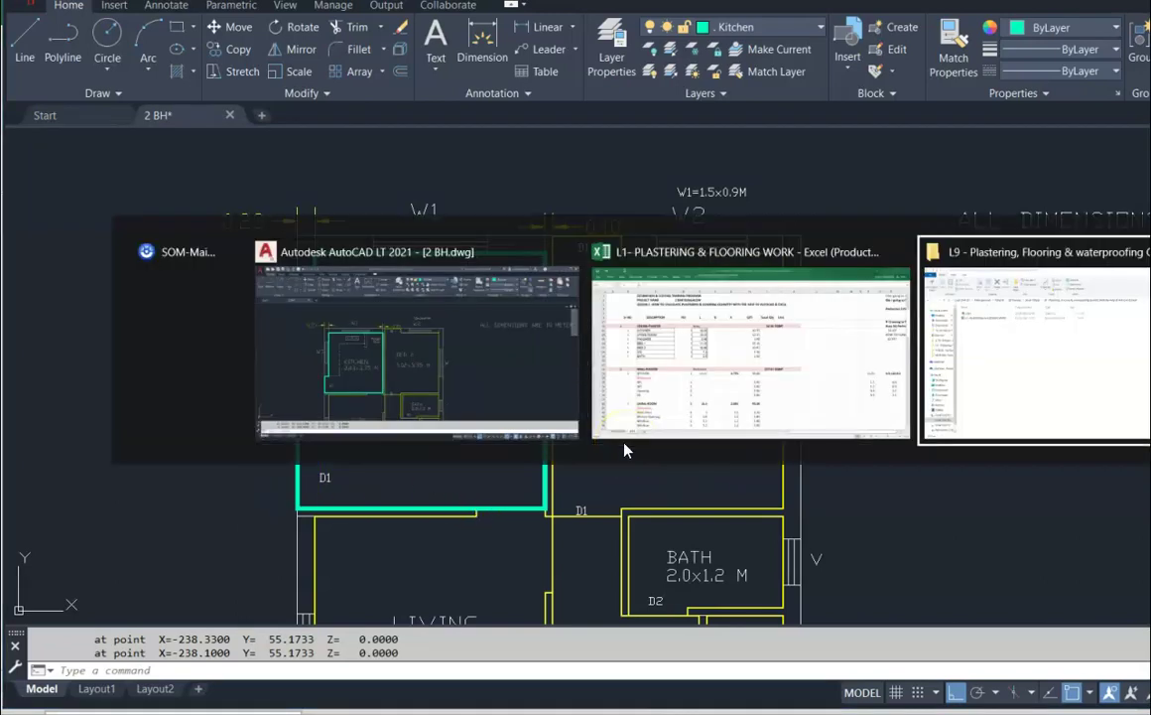
{"action": "key", "text": "Tab"}
{"action": "key", "text": "Tab"}
{"action": "key", "text": "Tab"}
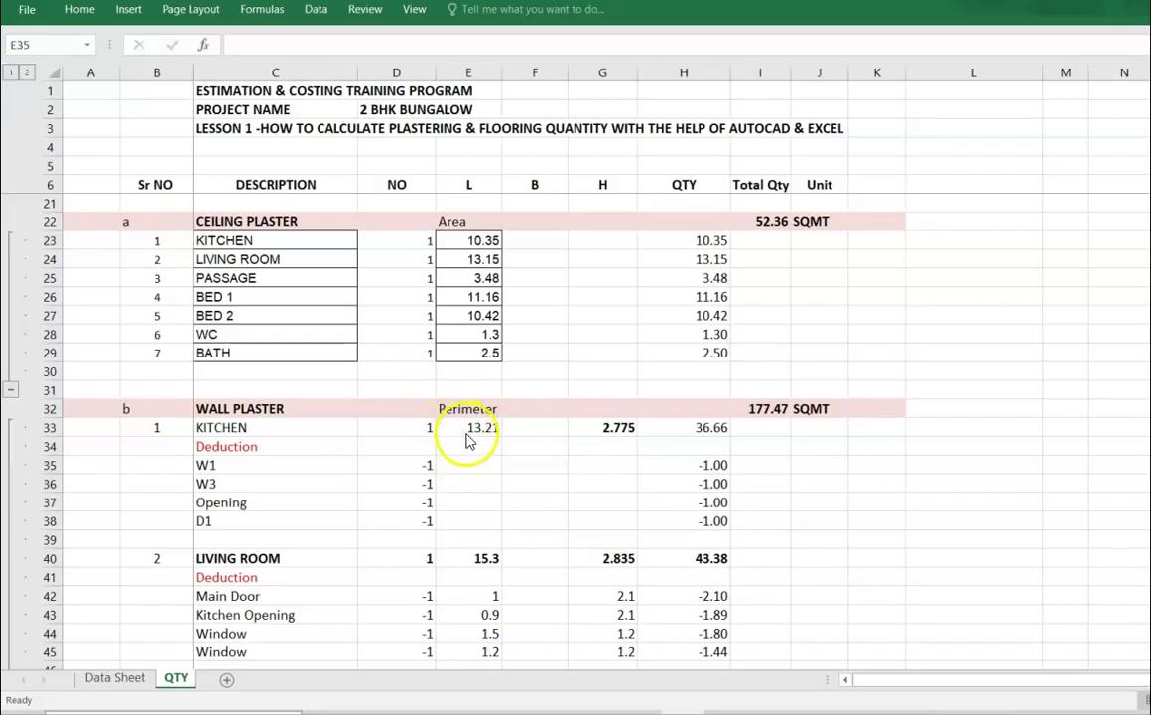
- Enter the W1 deduction as 1.5 × 0.9 and W3 as 1.2 × 0.9
{"action": "scroll", "coordinate": [332, 313], "scroll_direction": "up", "scroll_amount": 5}
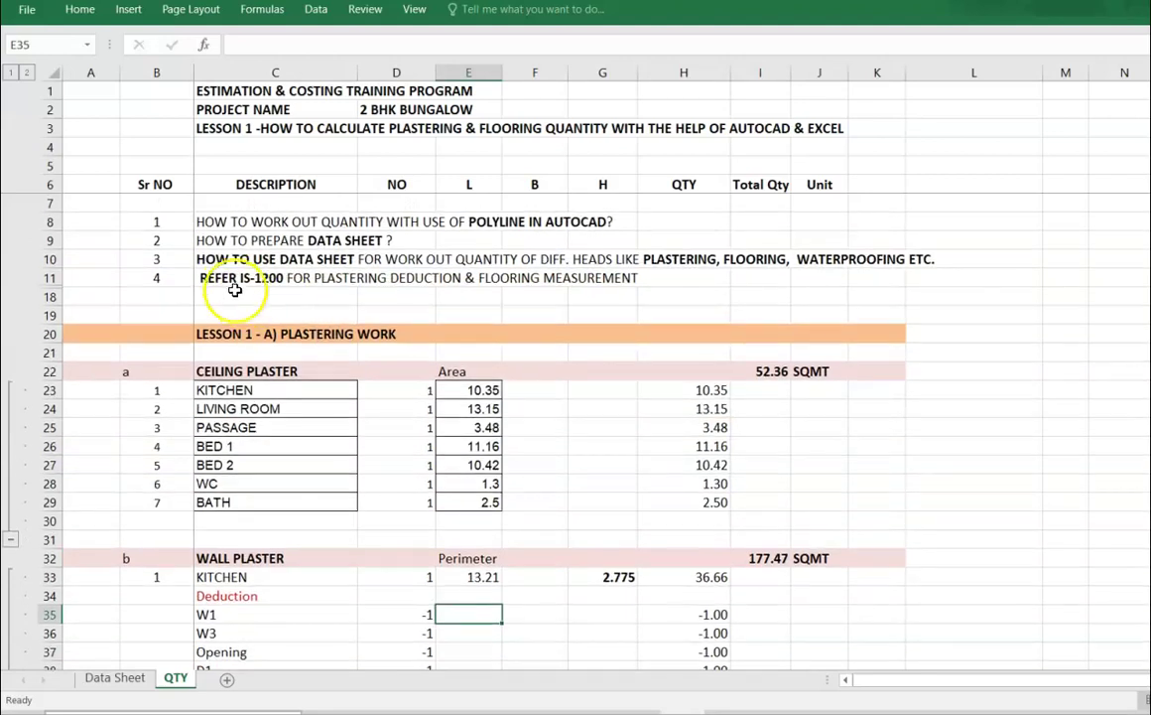
{"action": "left_click", "coordinate": [235, 284]}
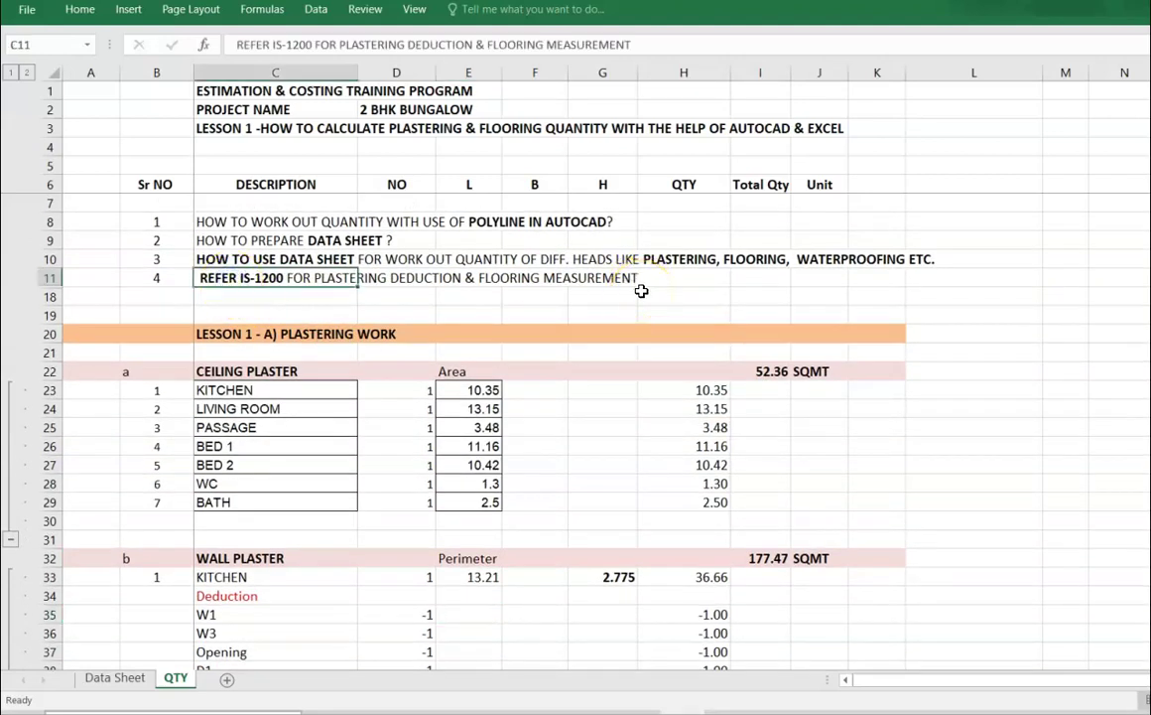
{"action": "scroll", "coordinate": [642, 291], "scroll_direction": "down", "scroll_amount": 8}
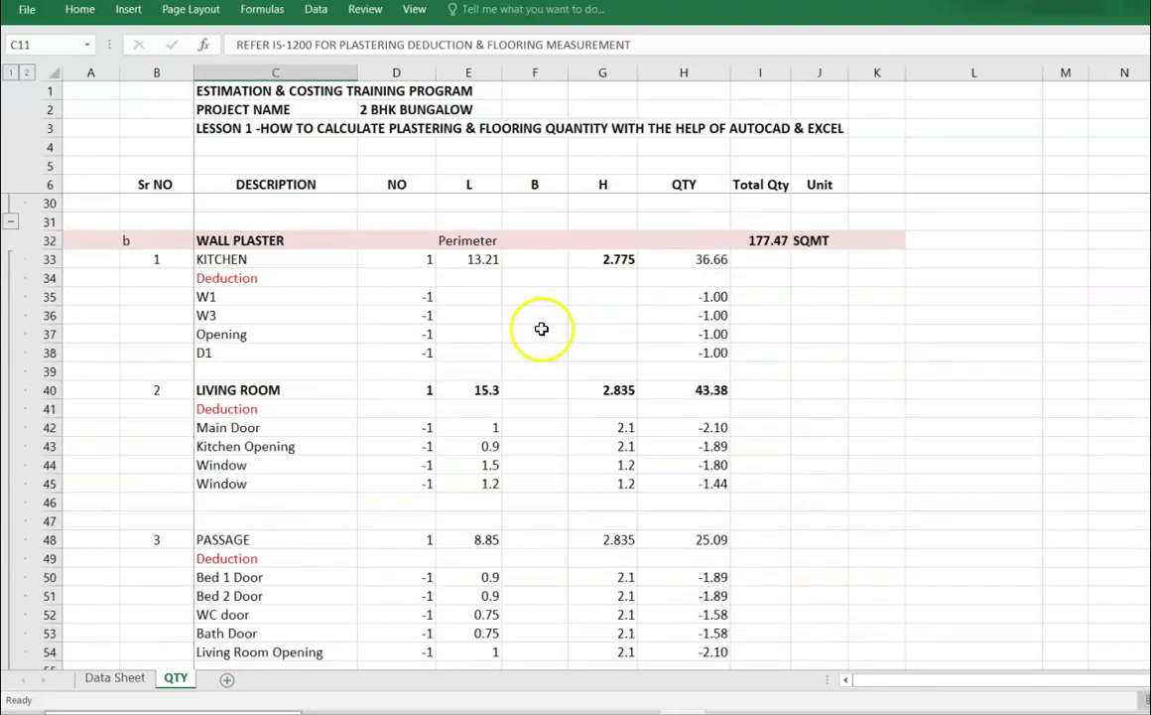
{"action": "left_click", "coordinate": [516, 309]}
{"action": "left_click", "coordinate": [480, 297]}
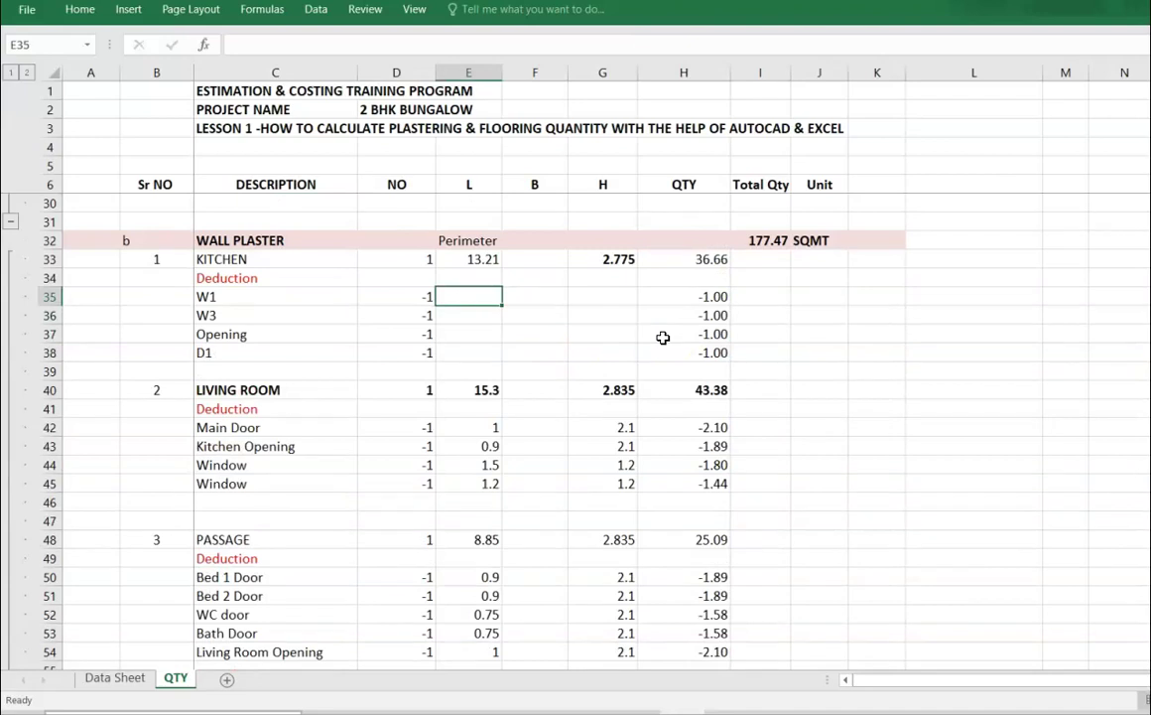
{"action": "type", "text": "1."}
{"action": "key", "text": "Up"}
{"action": "key", "text": "Up"}
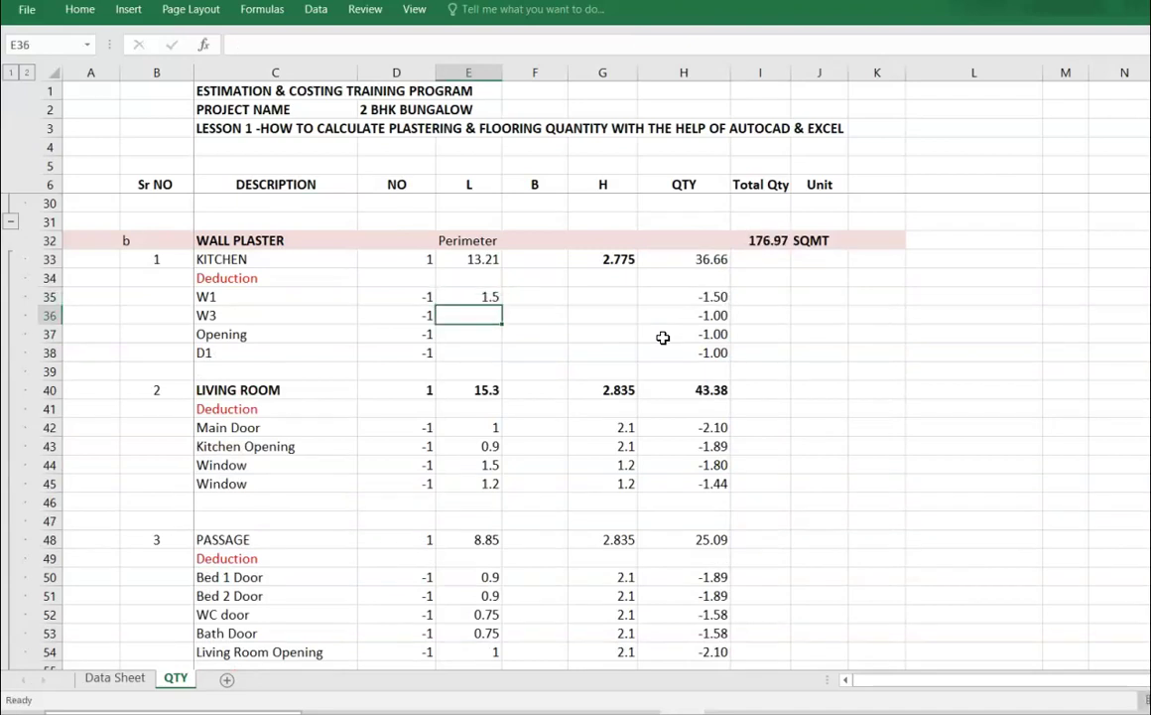
{"action": "key", "text": "Right"}
{"action": "key", "text": "Right"}
{"action": "key", "text": "Down"}
{"action": "key", "text": "Down"}
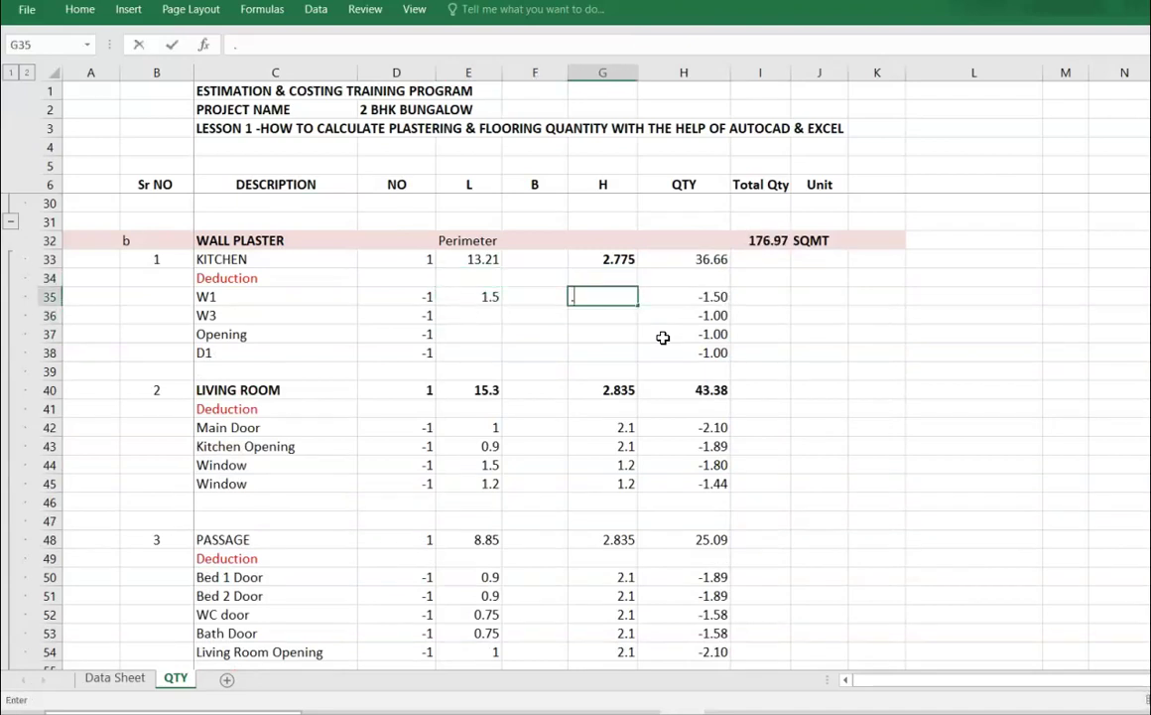
{"action": "key", "text": "Return"}
{"action": "key", "text": "Left"}
{"action": "key", "text": "Left"}
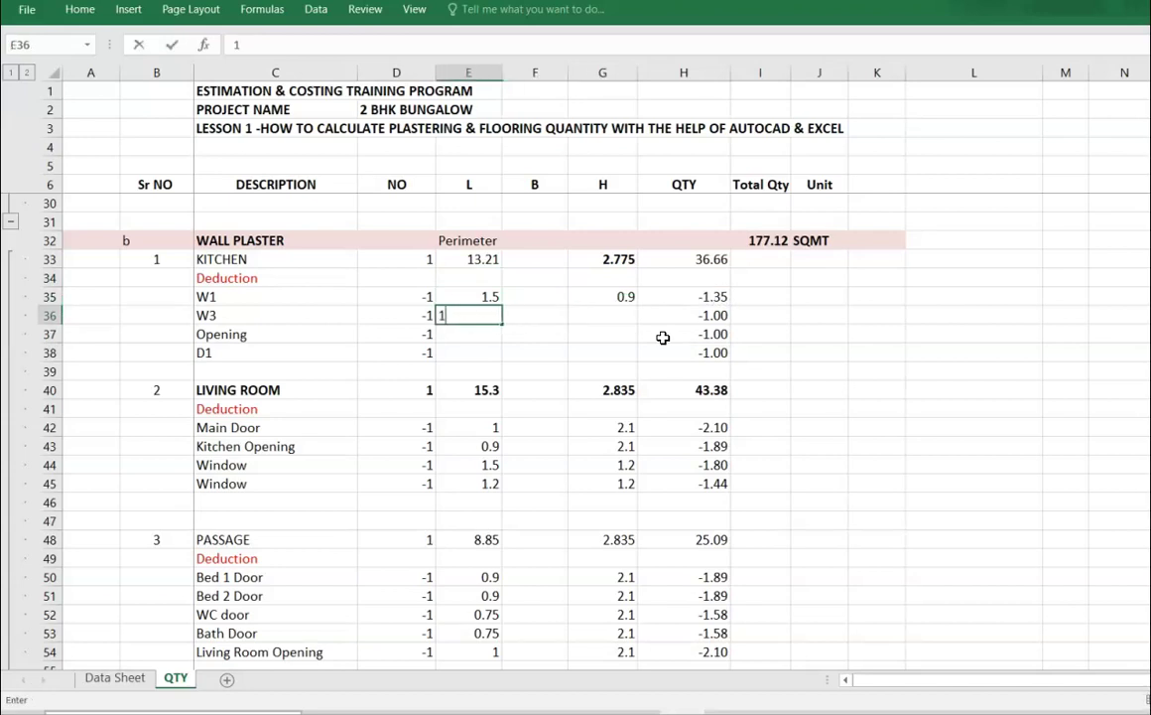
{"action": "key", "text": "Right"}
{"action": "key", "text": "Right"}
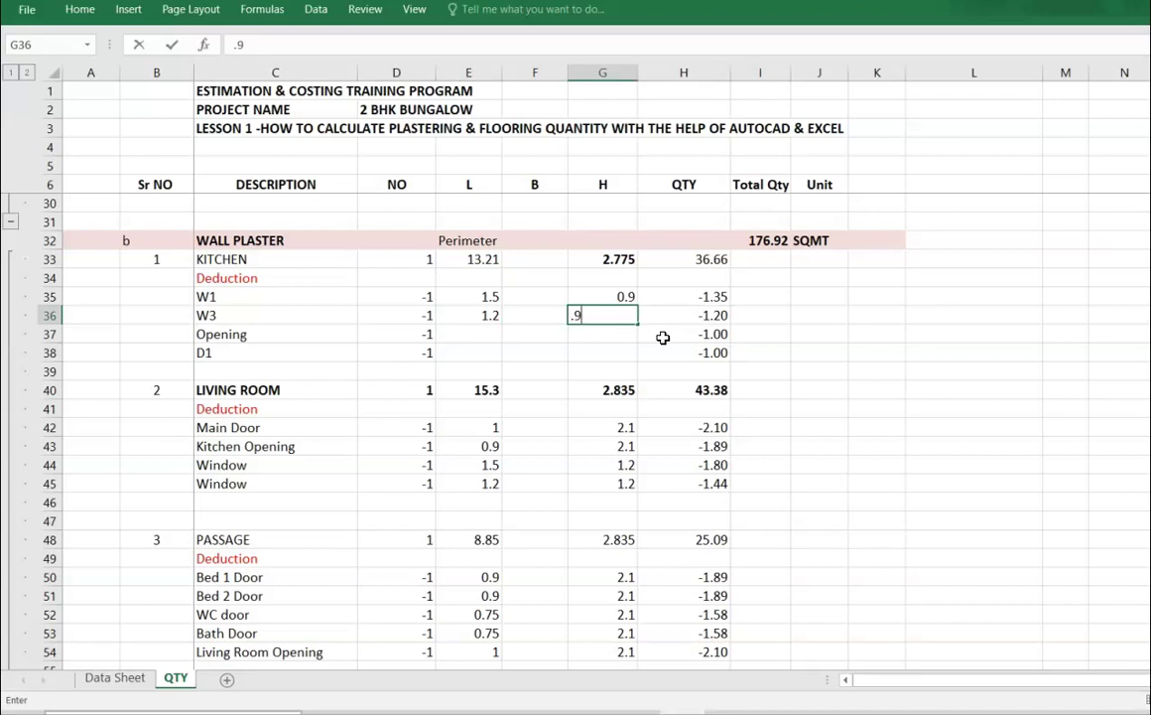
{"action": "key", "text": "Return"}
- Give the Opening and D1 deductions 0.9 × 2.1 and check the 175.26 SQMT total
{"action": "key", "text": "Left"}
{"action": "key", "text": "Left"}
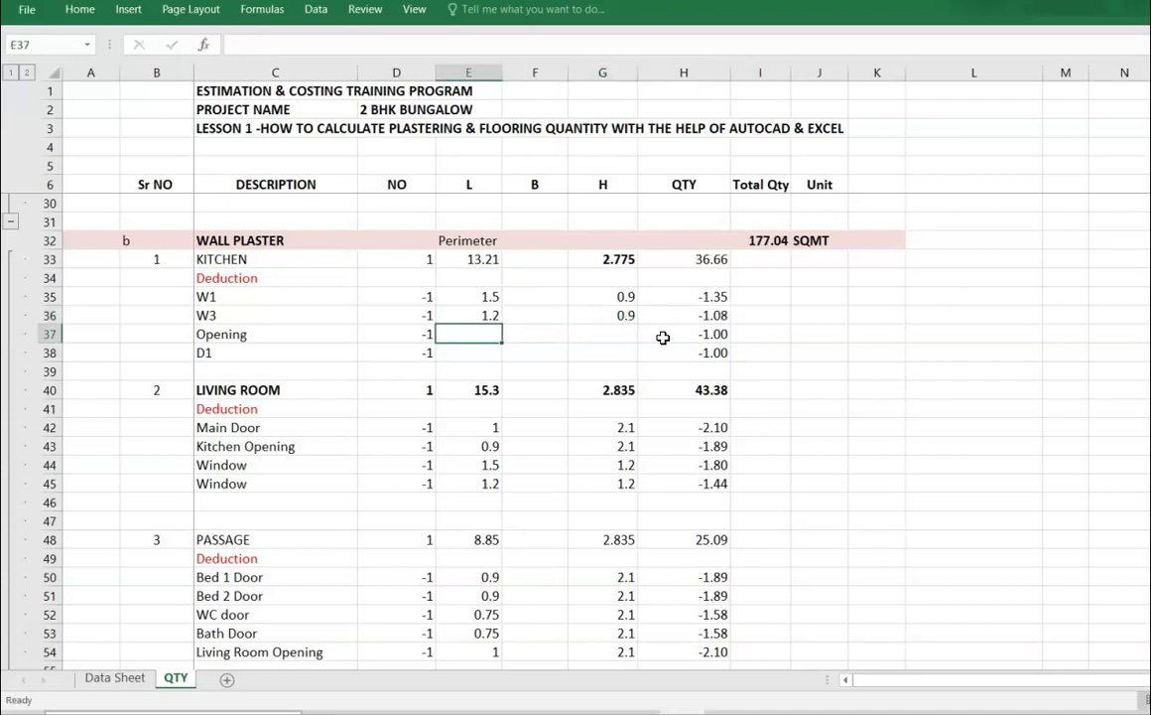
{"action": "key", "text": "Return"}
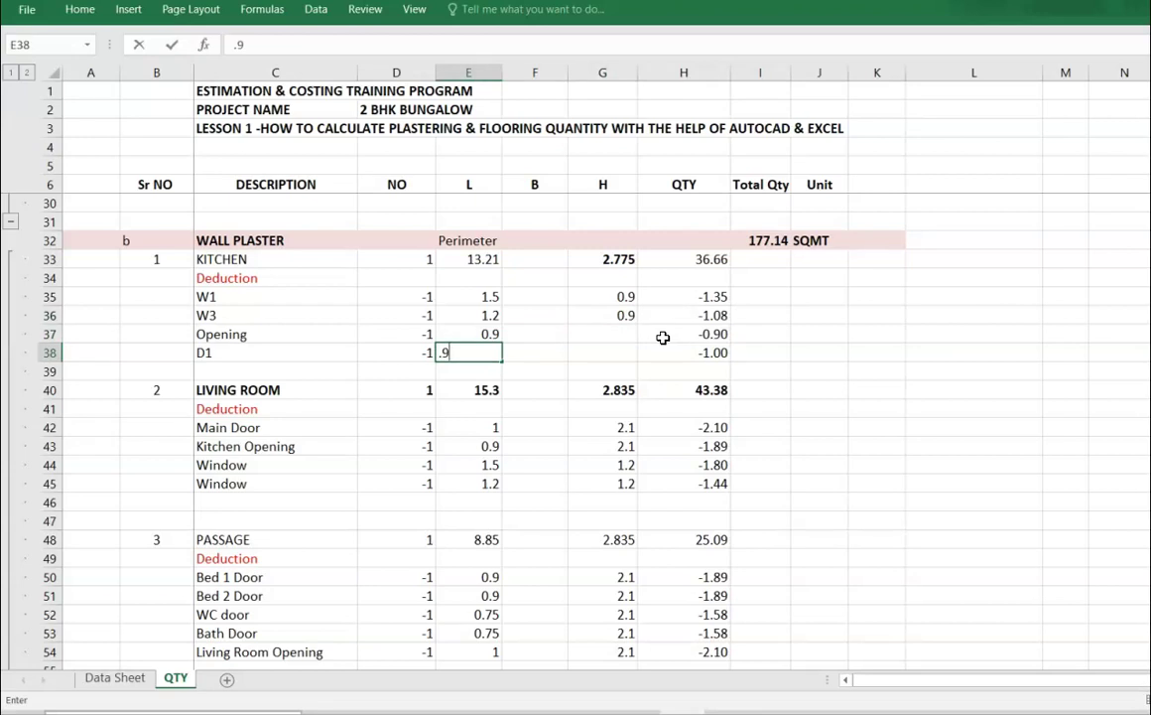
{"action": "key", "text": "Return"}
{"action": "key", "text": "Up"}
{"action": "key", "text": "Up"}
{"action": "key", "text": "Right"}
{"action": "key", "text": "Right"}
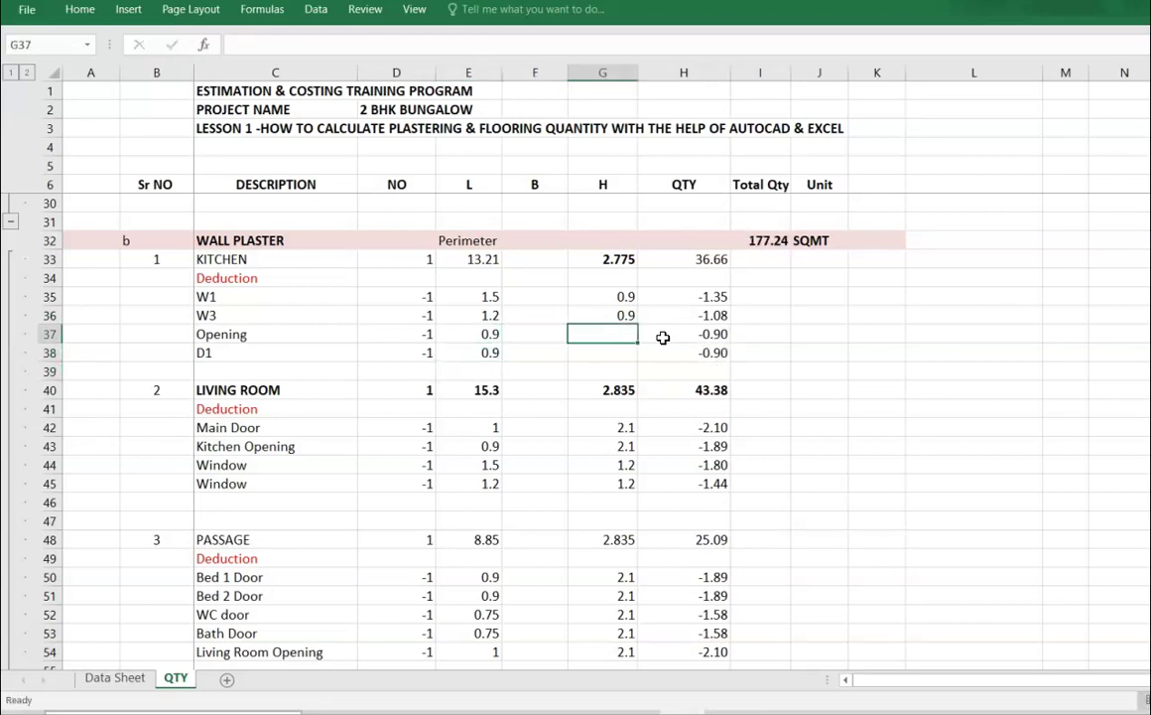
{"action": "type", "text": "2.1"}
{"action": "key", "text": "Return"}
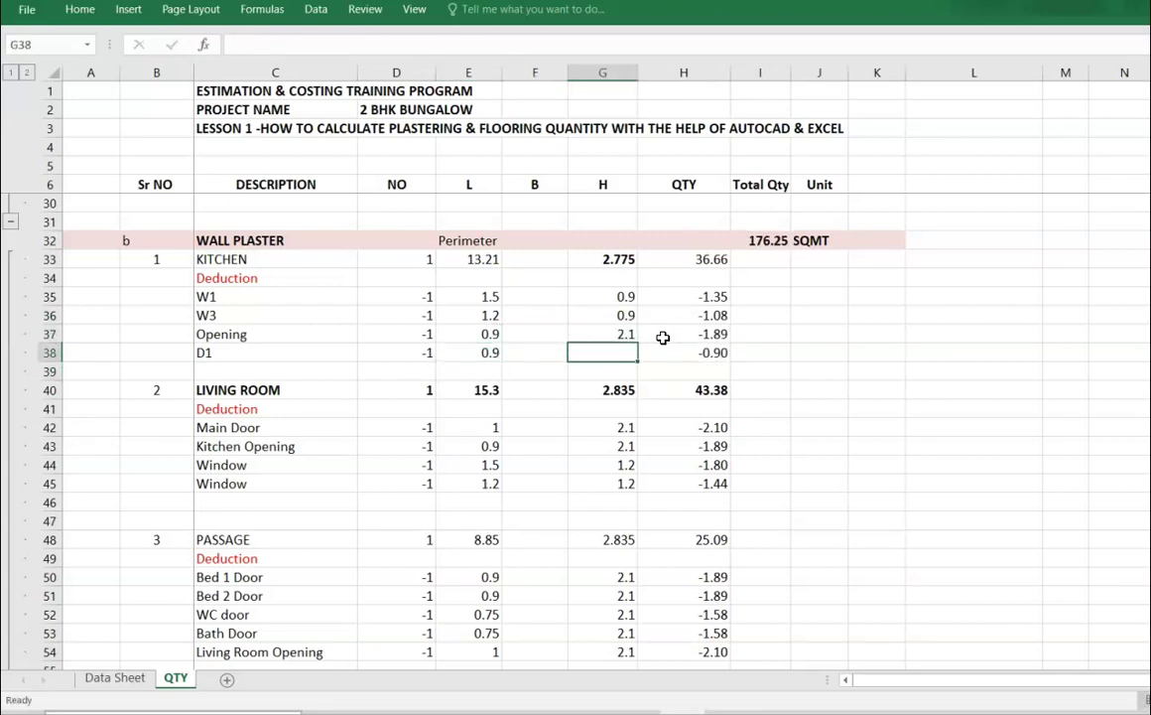
{"action": "type", "text": "2.1"}
{"action": "key", "text": "Return"}
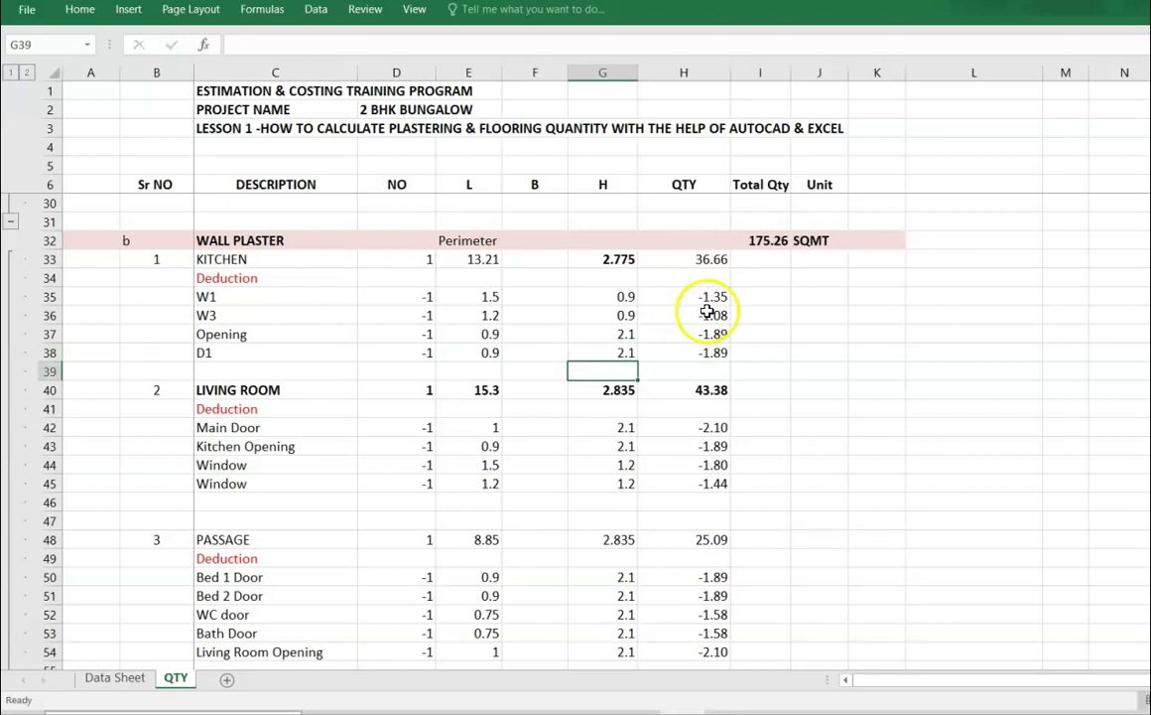
{"action": "left_click", "coordinate": [766, 240]}
{"action": "key", "text": "F2"}
{"action": "key", "text": "Escape"}
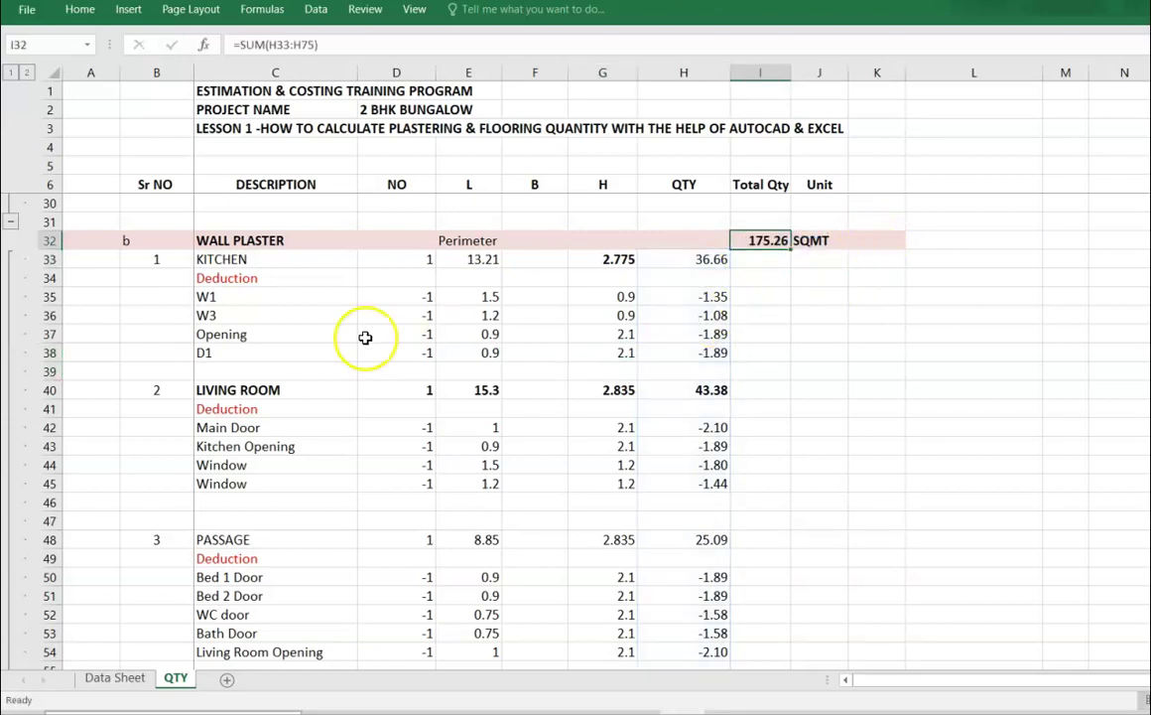
{"action": "scroll", "coordinate": [365, 337], "scroll_direction": "down", "scroll_amount": 5}
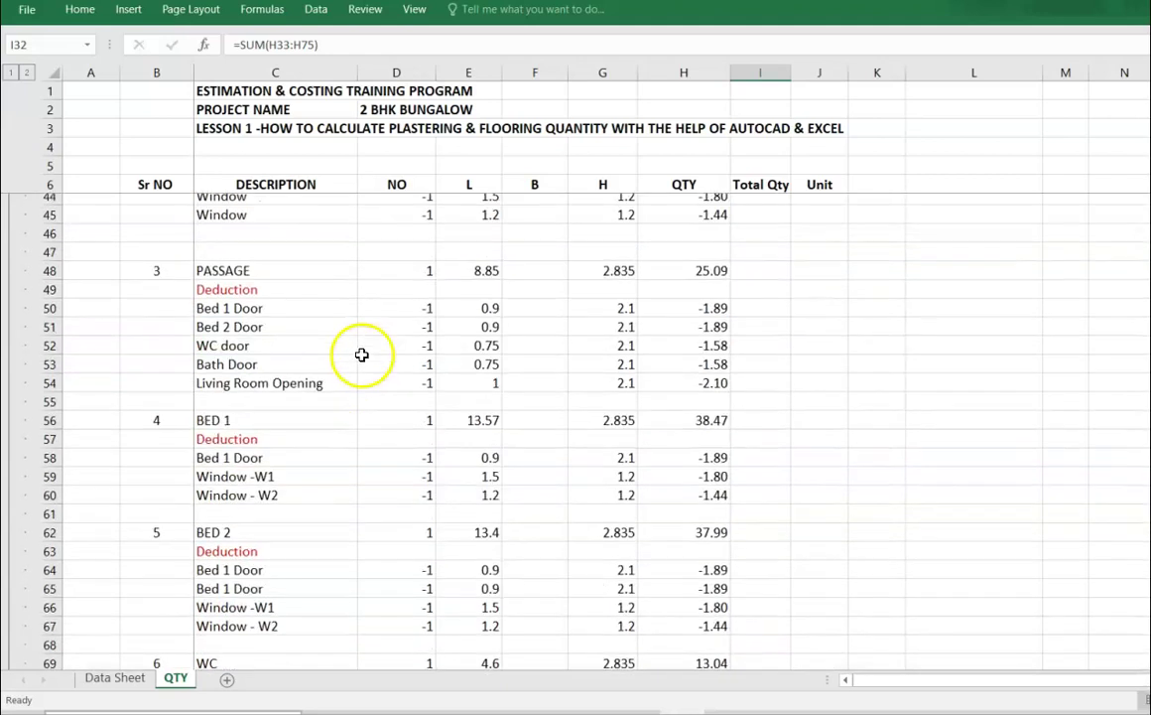
{"action": "scroll", "coordinate": [363, 354], "scroll_direction": "up", "scroll_amount": 8}
{"action": "scroll", "coordinate": [377, 362], "scroll_direction": "down", "scroll_amount": 1}
{"action": "left_click", "coordinate": [609, 369]}
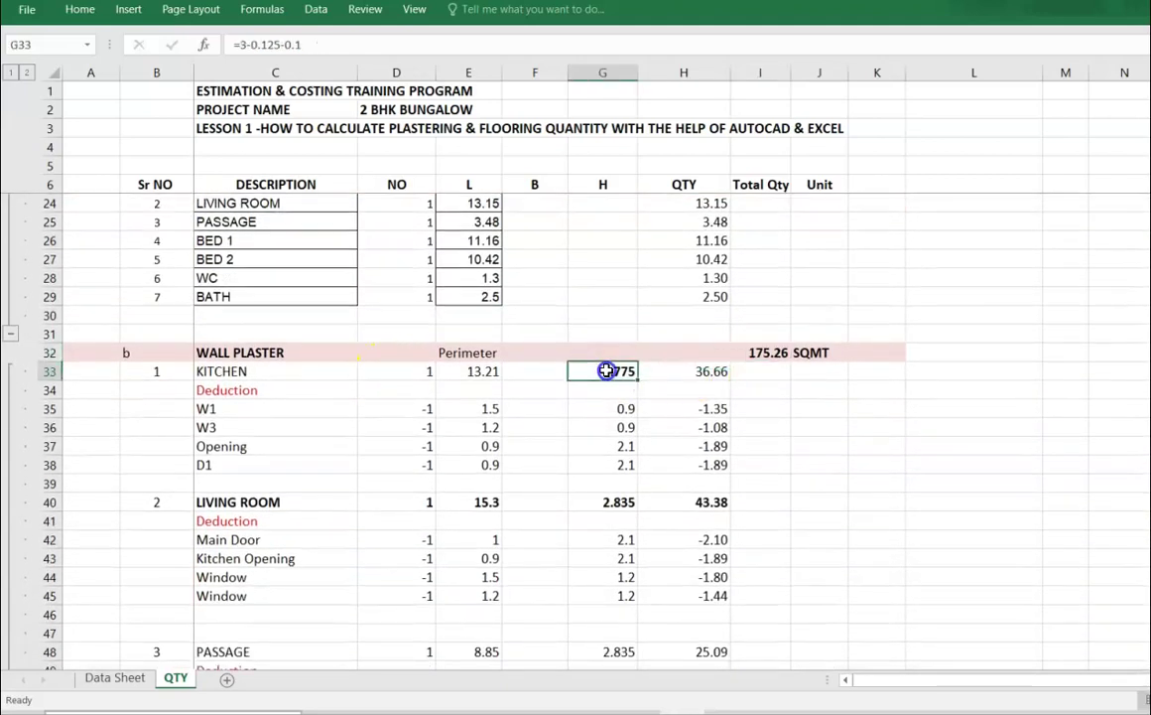
{"action": "double_click", "coordinate": [746, 350]}
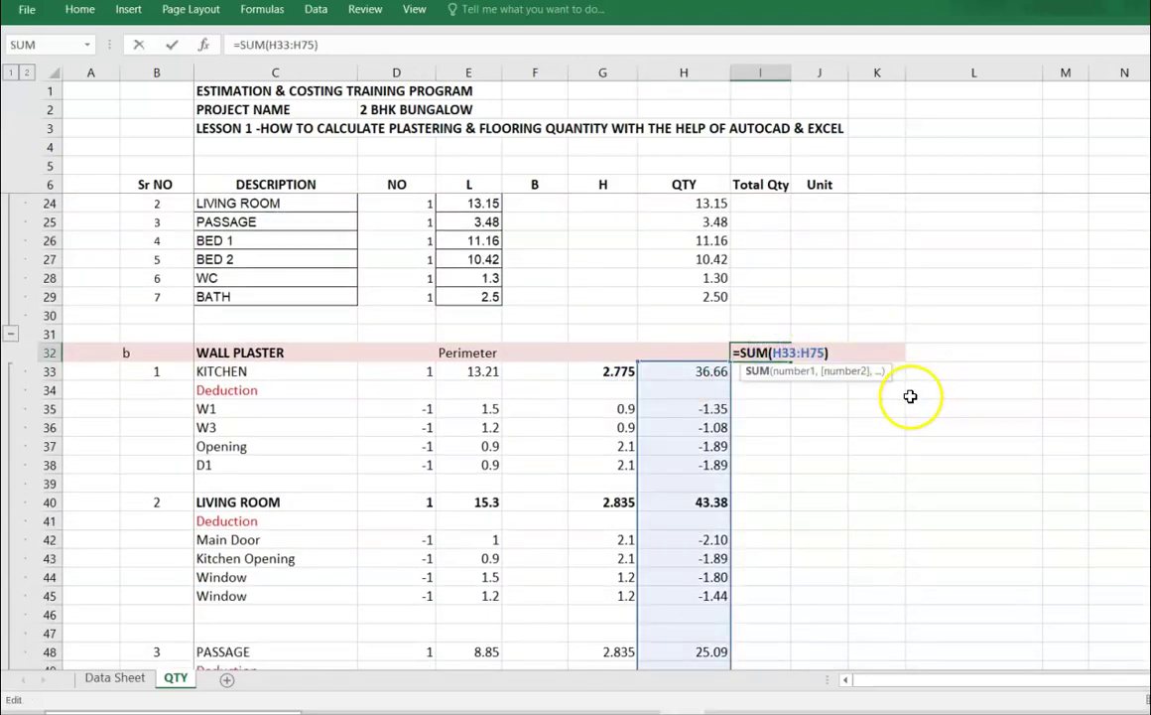
{"action": "key", "text": "Escape"}
{"action": "scroll", "coordinate": [830, 419], "scroll_direction": "down", "scroll_amount": 14}
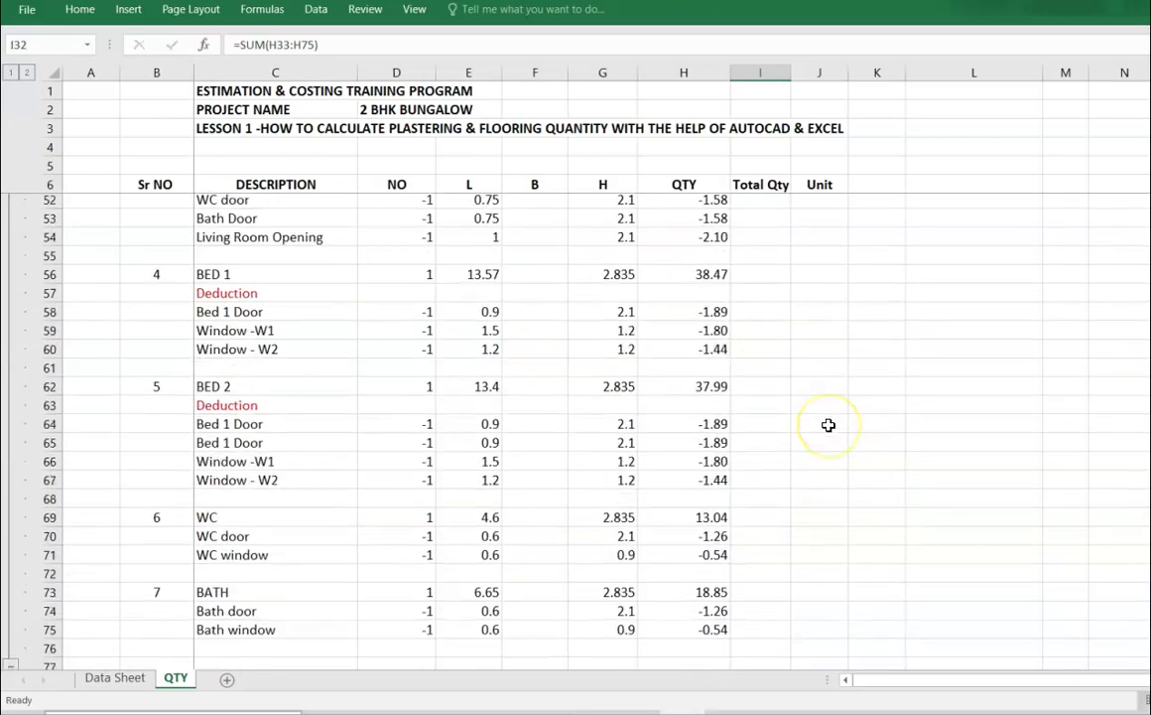
{"action": "scroll", "coordinate": [829, 424], "scroll_direction": "down", "scroll_amount": 2}
- Copy the five main rooms' ceiling plaster areas into the vitrified tile flooring rows
{"action": "left_click", "coordinate": [278, 437]}
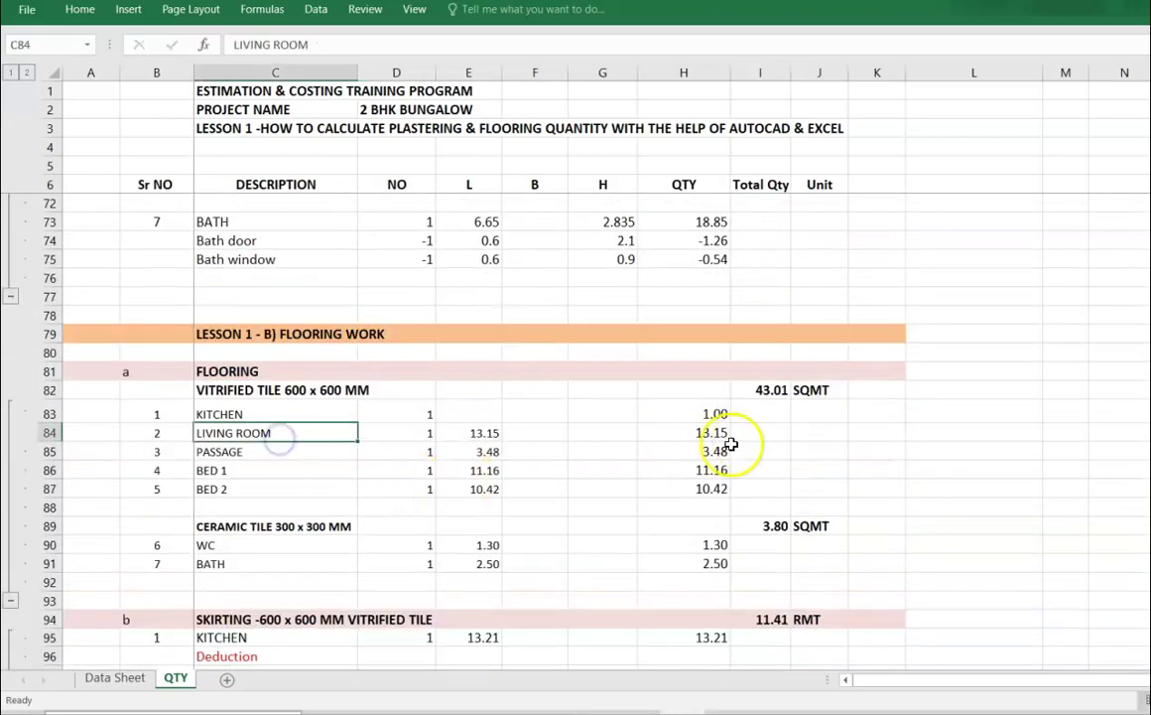
{"action": "left_click_drag", "start_coordinate": [231, 414], "coordinate": [231, 486]}
{"action": "scroll", "coordinate": [615, 407], "scroll_direction": "up", "scroll_amount": 20}
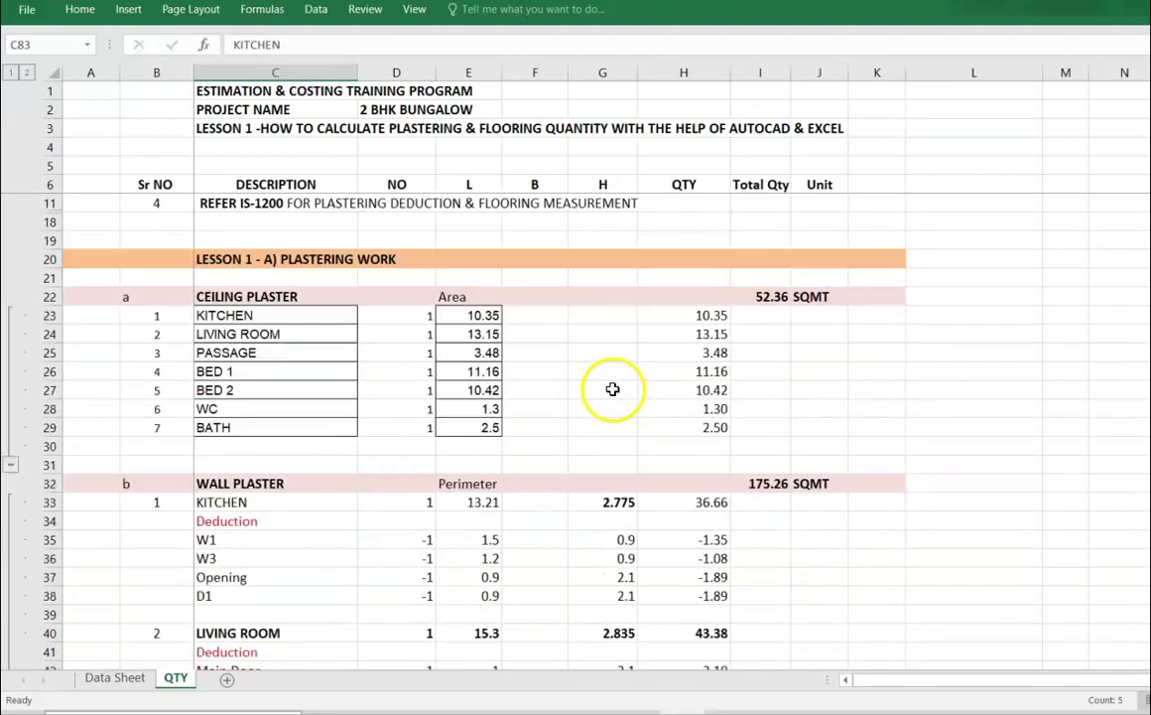
{"action": "left_click_drag", "start_coordinate": [200, 388], "coordinate": [488, 465]}
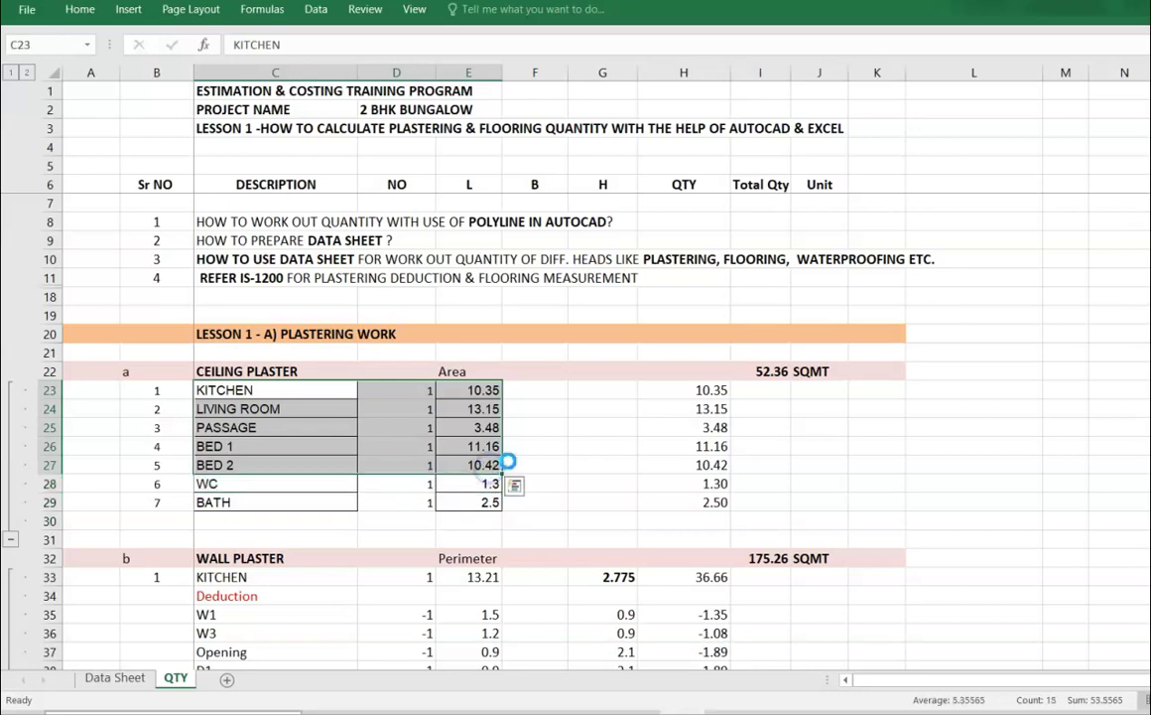
{"action": "key", "text": "ctrl+c"}
{"action": "scroll", "coordinate": [599, 459], "scroll_direction": "down", "scroll_amount": 14}
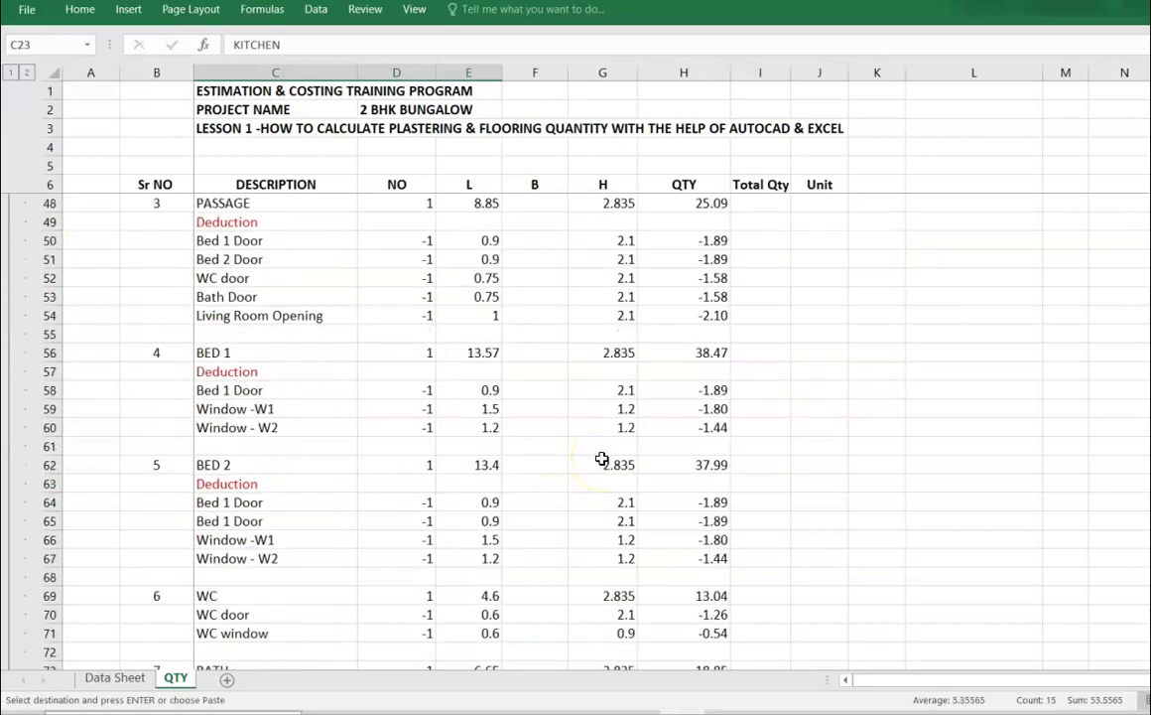
{"action": "scroll", "coordinate": [601, 458], "scroll_direction": "down", "scroll_amount": 8}
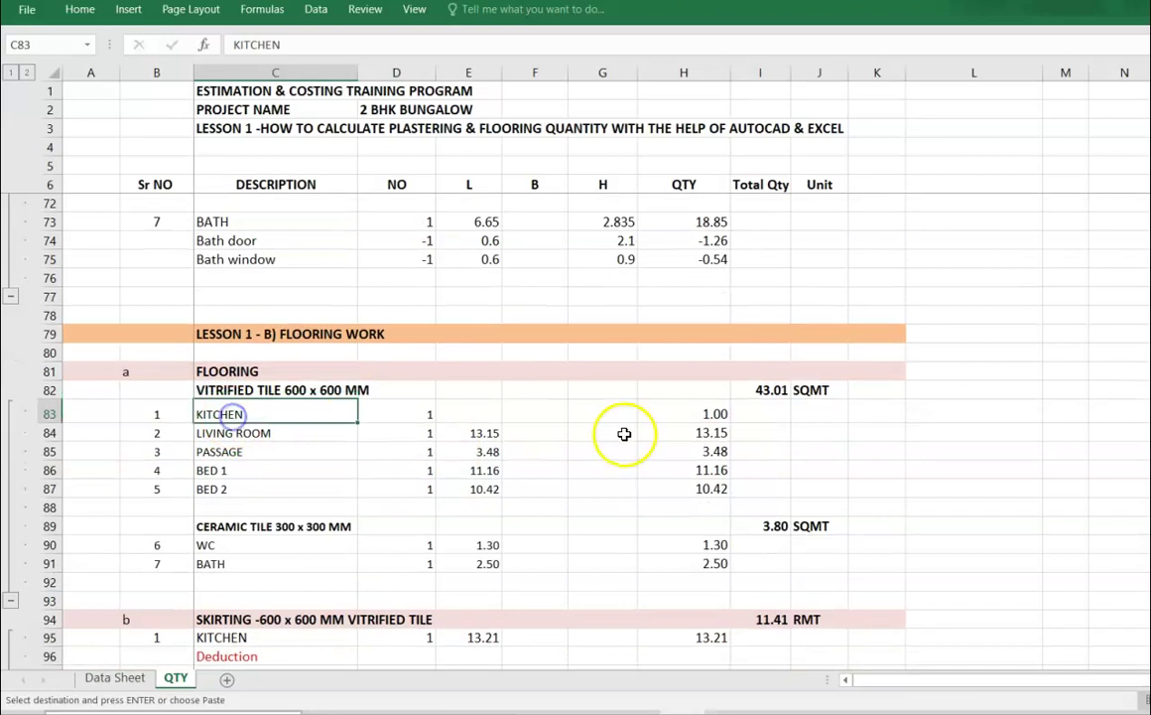
{"action": "key", "text": "ctrl+v"}
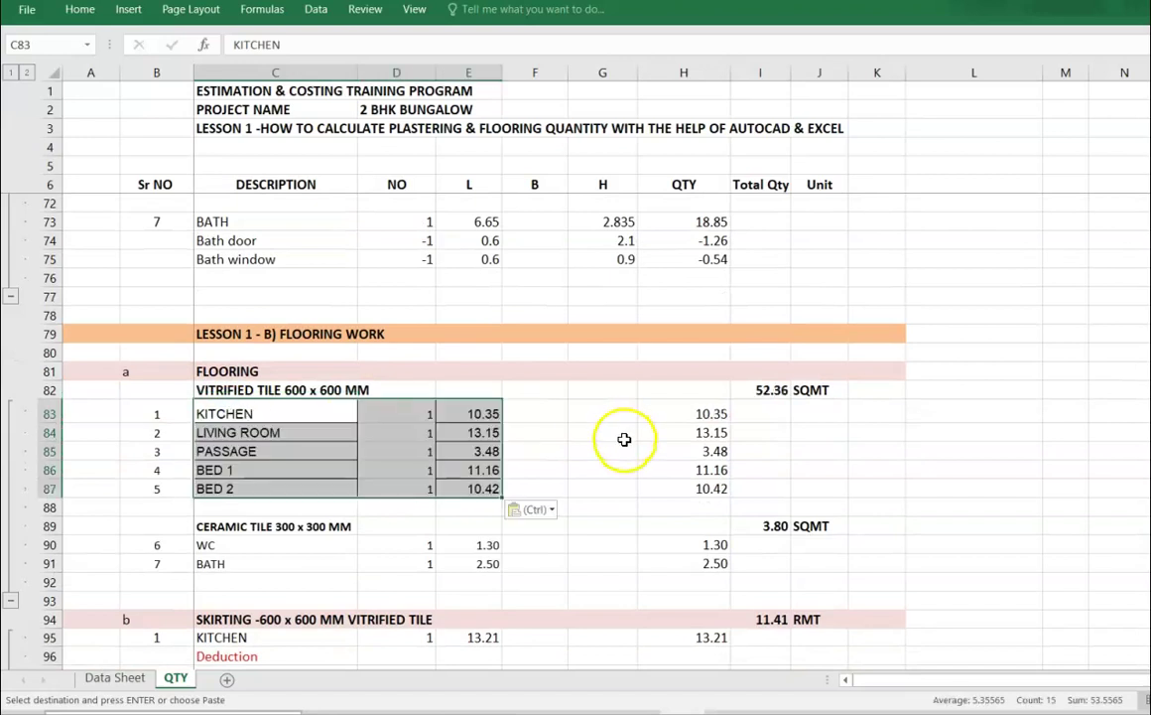
- Copy the WC and BATH areas into the ceramic tile flooring rows
{"action": "left_click", "coordinate": [265, 528]}
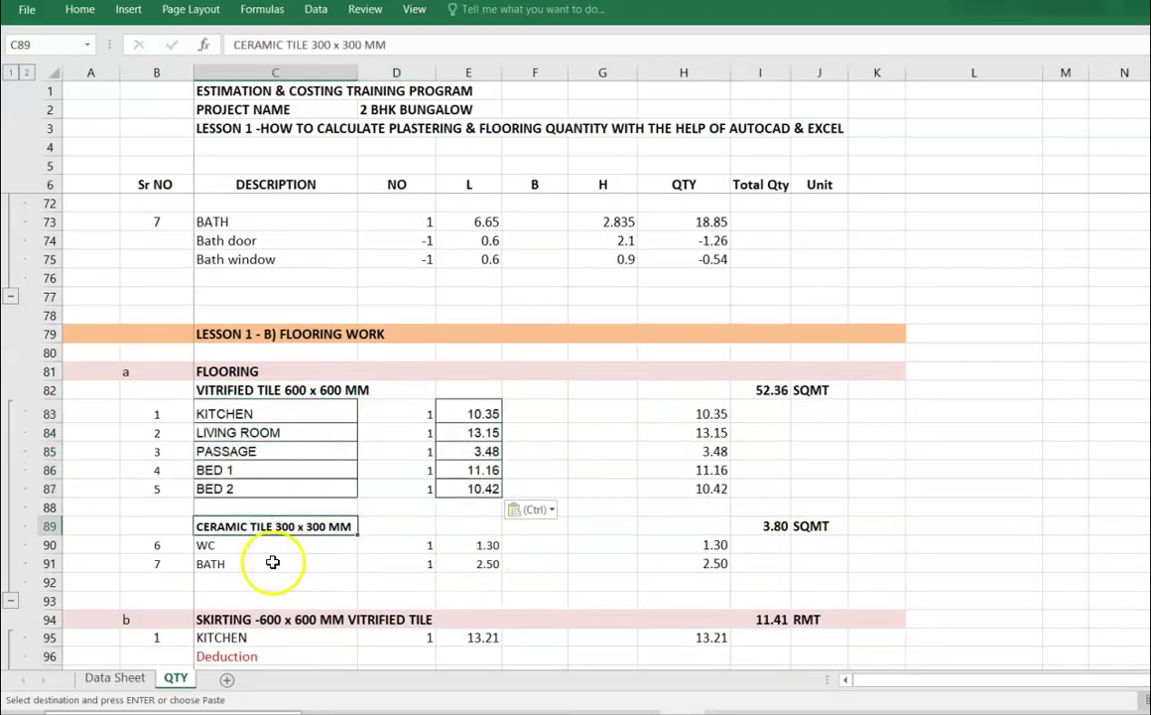
{"action": "left_click", "coordinate": [230, 544]}
{"action": "left_click", "coordinate": [228, 562]}
{"action": "scroll", "coordinate": [449, 419], "scroll_direction": "up", "scroll_amount": 20}
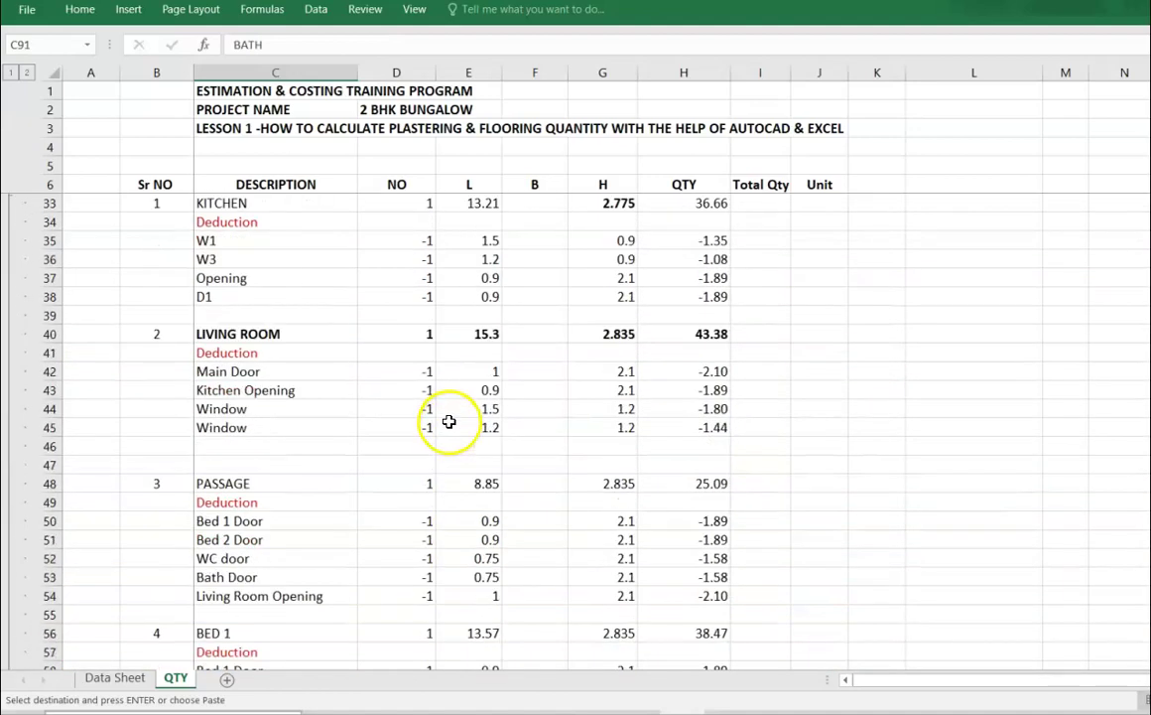
{"action": "left_click_drag", "start_coordinate": [228, 469], "coordinate": [486, 480]}
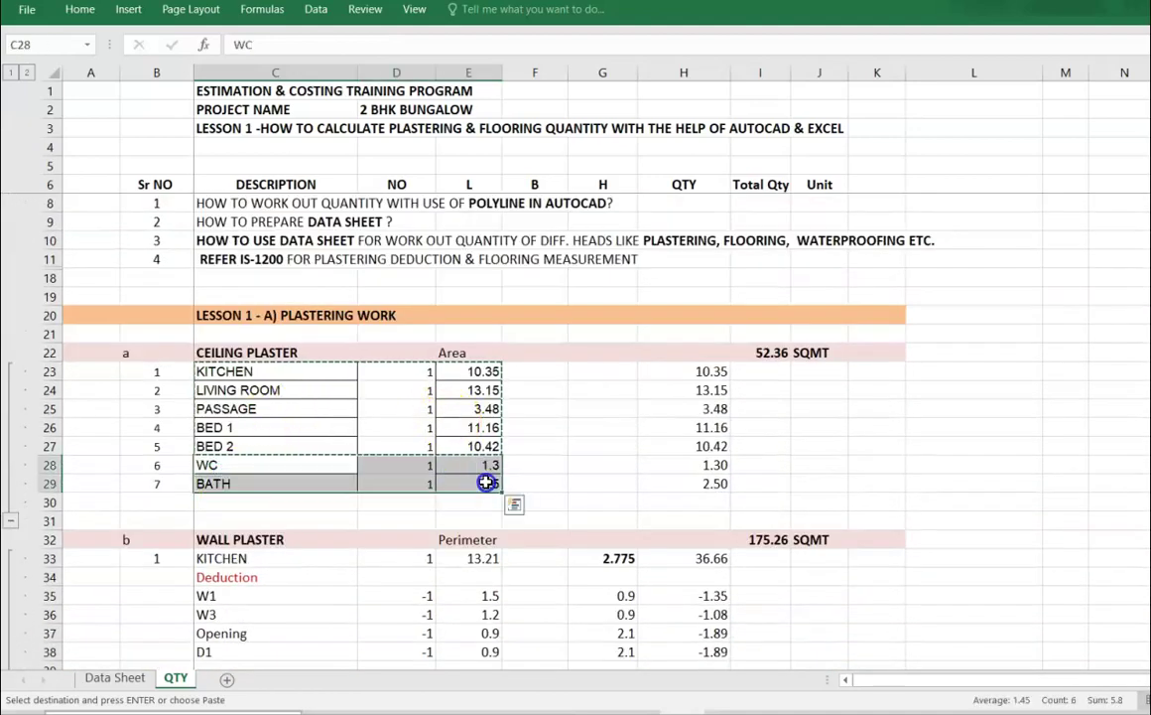
{"action": "key", "text": "ctrl+c"}
{"action": "scroll", "coordinate": [562, 467], "scroll_direction": "down", "scroll_amount": 6}
{"action": "scroll", "coordinate": [562, 466], "scroll_direction": "down", "scroll_amount": 14}
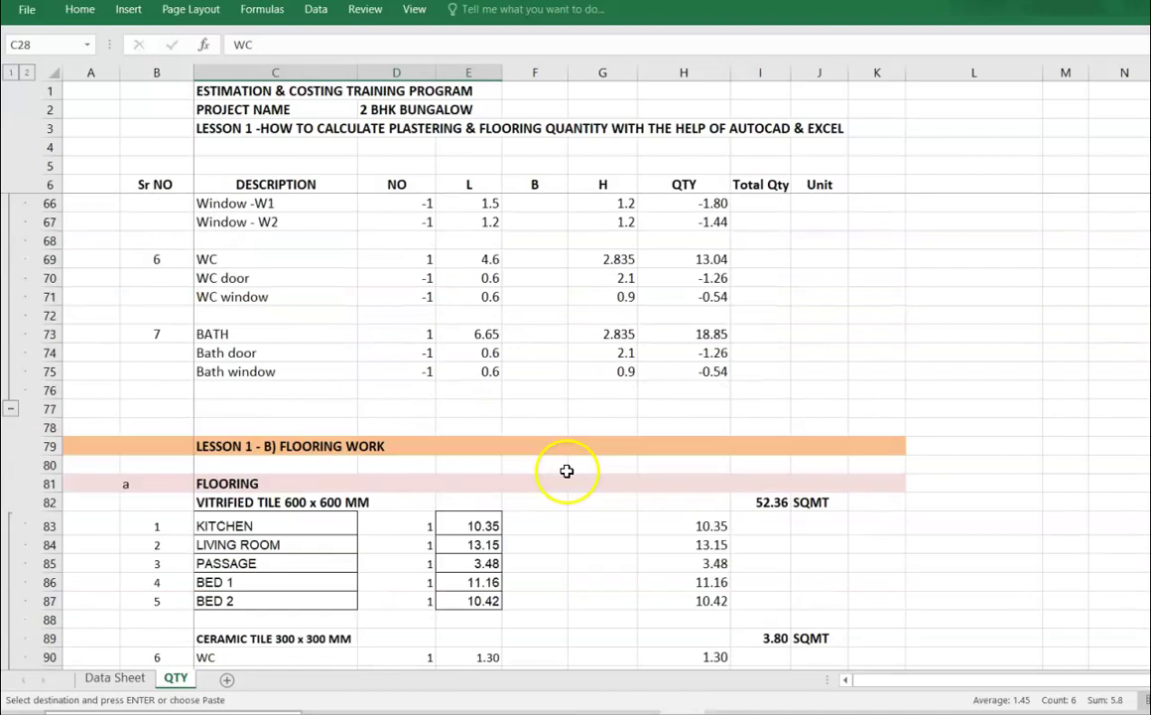
{"action": "scroll", "coordinate": [254, 513], "scroll_direction": "down", "scroll_amount": 3}
{"action": "left_click", "coordinate": [217, 435]}
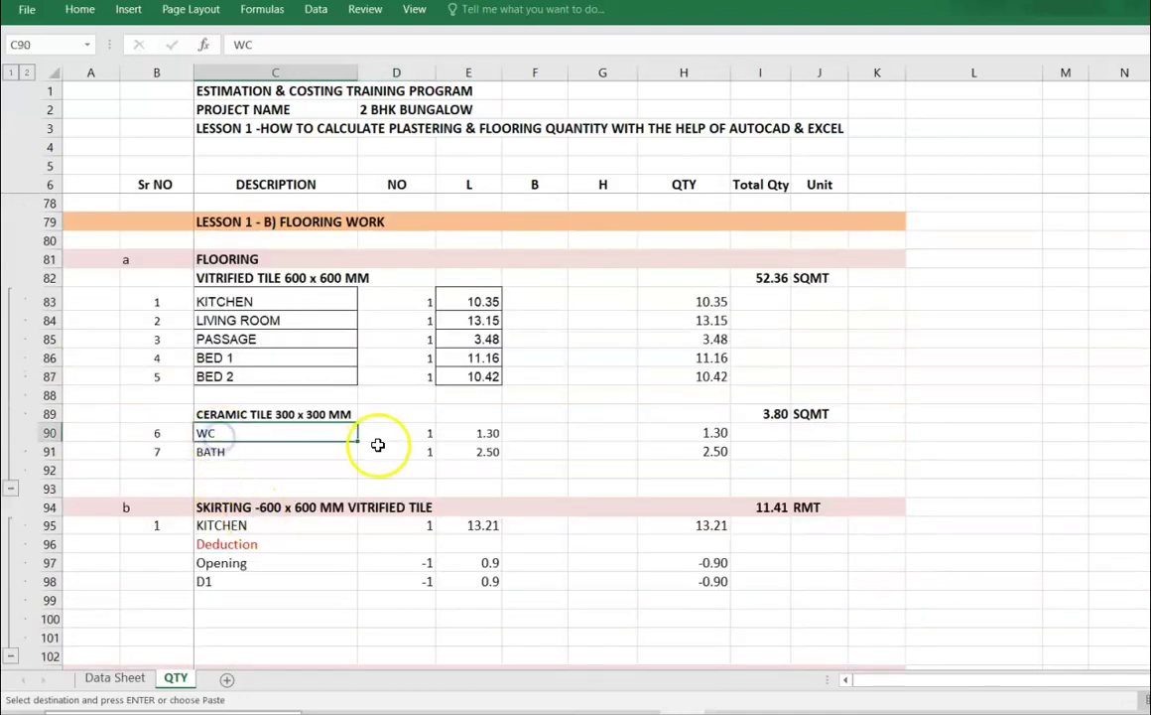
{"action": "key", "text": "ctrl+v"}
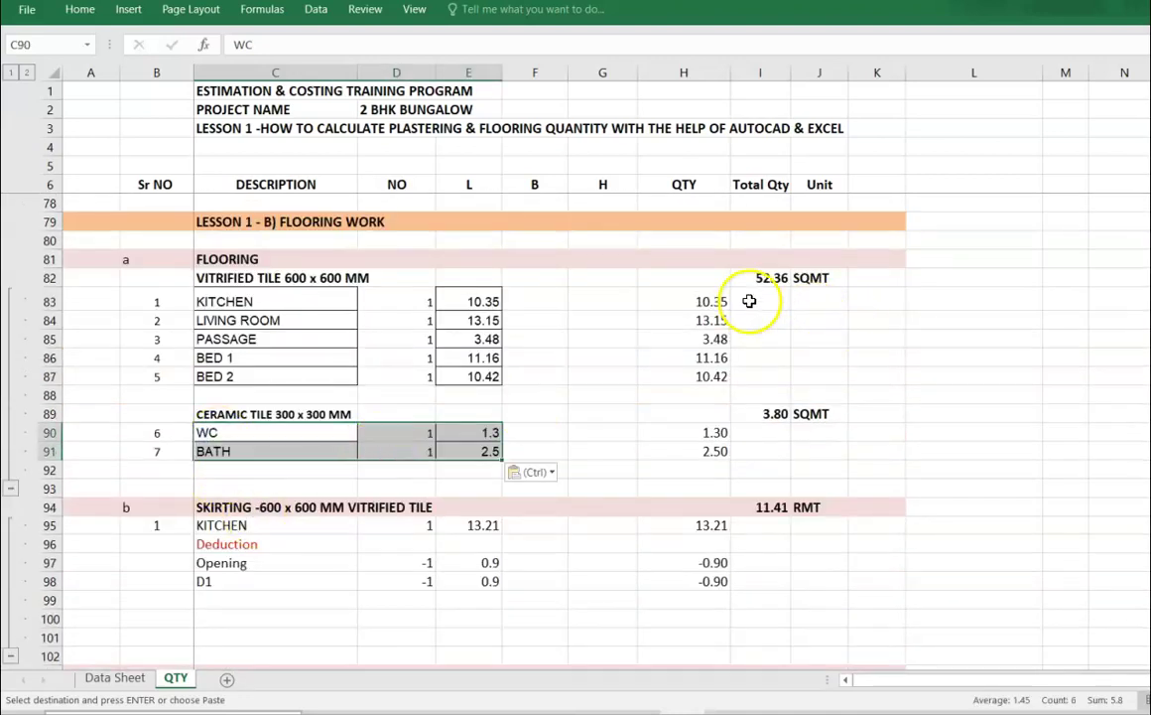
- Limit the vitrified tile total to =SUM(H83:H87), giving 48.56; confirm the ceramic total 3.80
{"action": "left_click", "coordinate": [770, 278]}
{"action": "key", "text": "F2"}
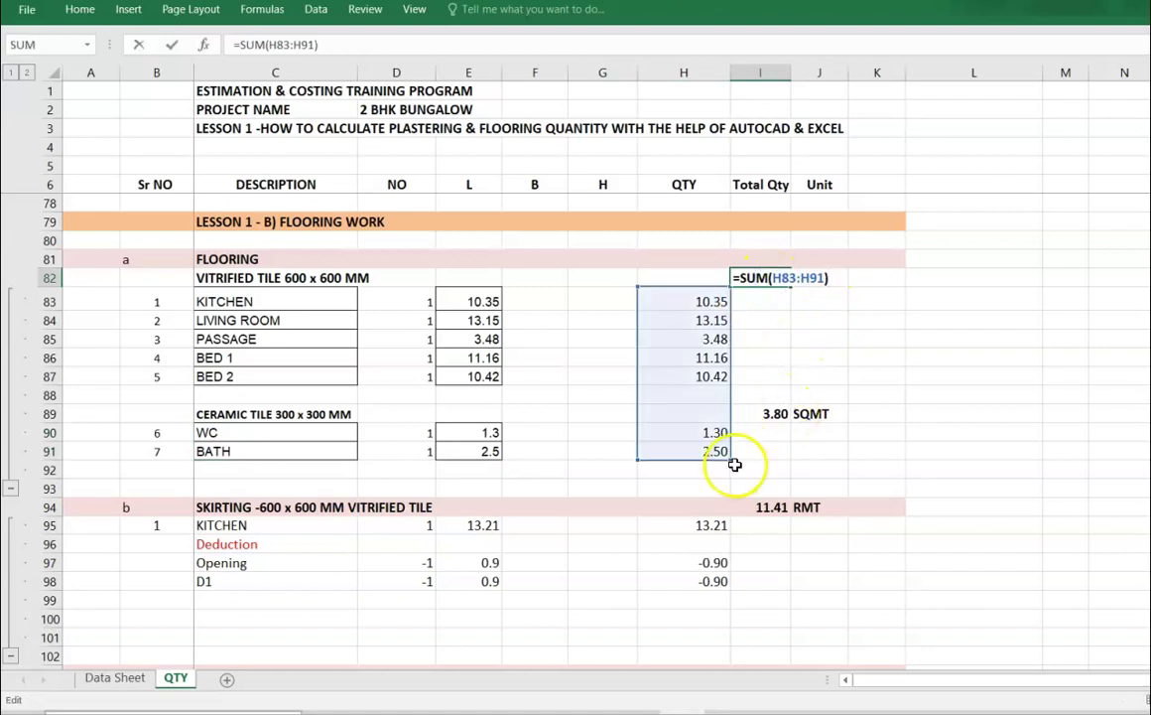
{"action": "left_click_drag", "start_coordinate": [730, 458], "coordinate": [722, 387]}
{"action": "key", "text": "Return"}
{"action": "left_click", "coordinate": [762, 414]}
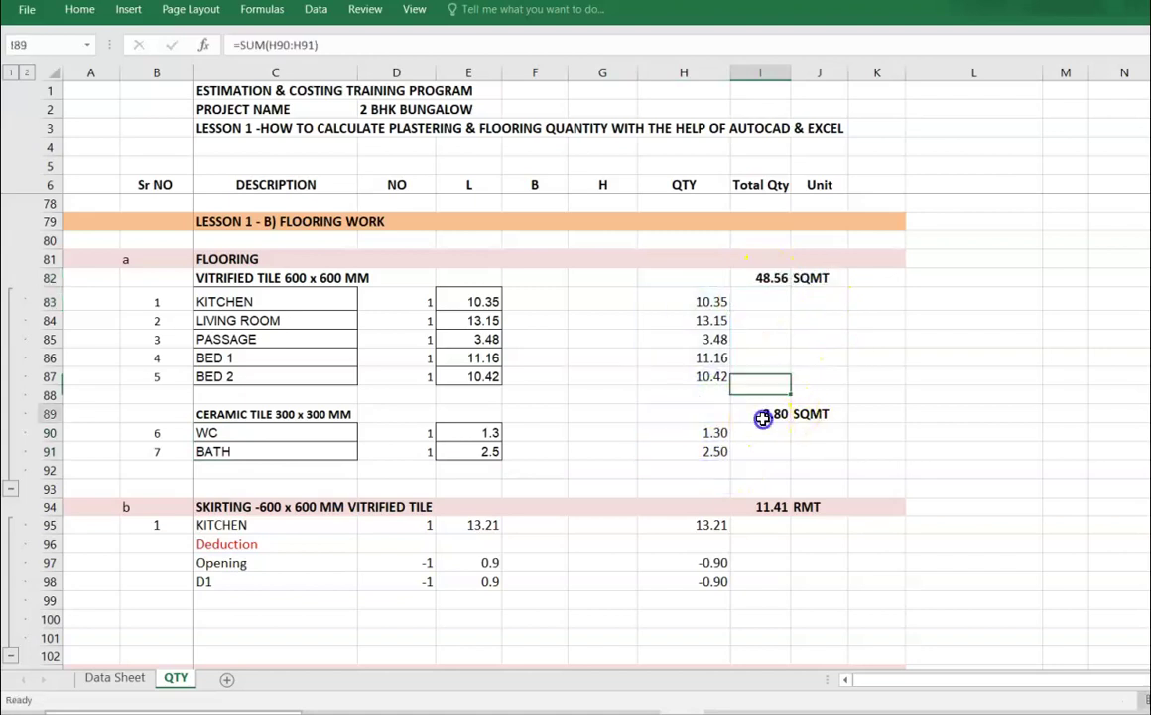
{"action": "key", "text": "F2"}
{"action": "key", "text": "Escape"}
- Copy the kitchen wall plaster block with its deductions into the skirting section
{"action": "scroll", "coordinate": [659, 461], "scroll_direction": "down", "scroll_amount": 1}
{"action": "left_click", "coordinate": [336, 492]}
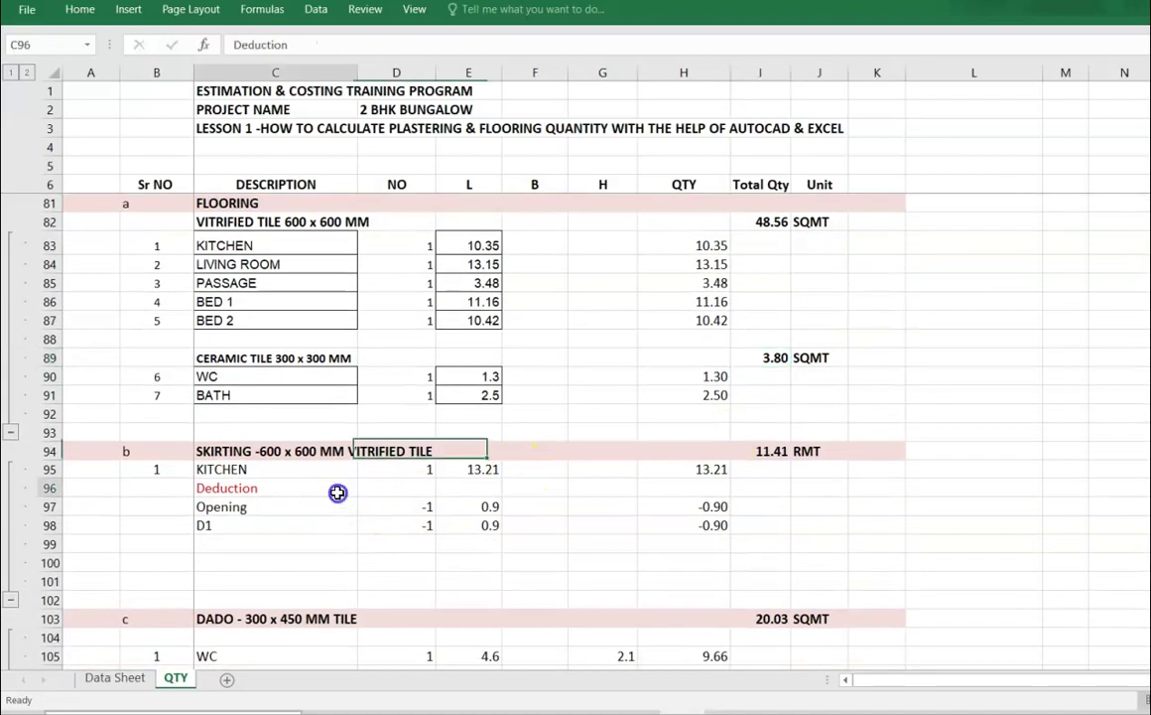
{"action": "scroll", "coordinate": [507, 445], "scroll_direction": "up", "scroll_amount": 8}
{"action": "scroll", "coordinate": [510, 438], "scroll_direction": "up", "scroll_amount": 10}
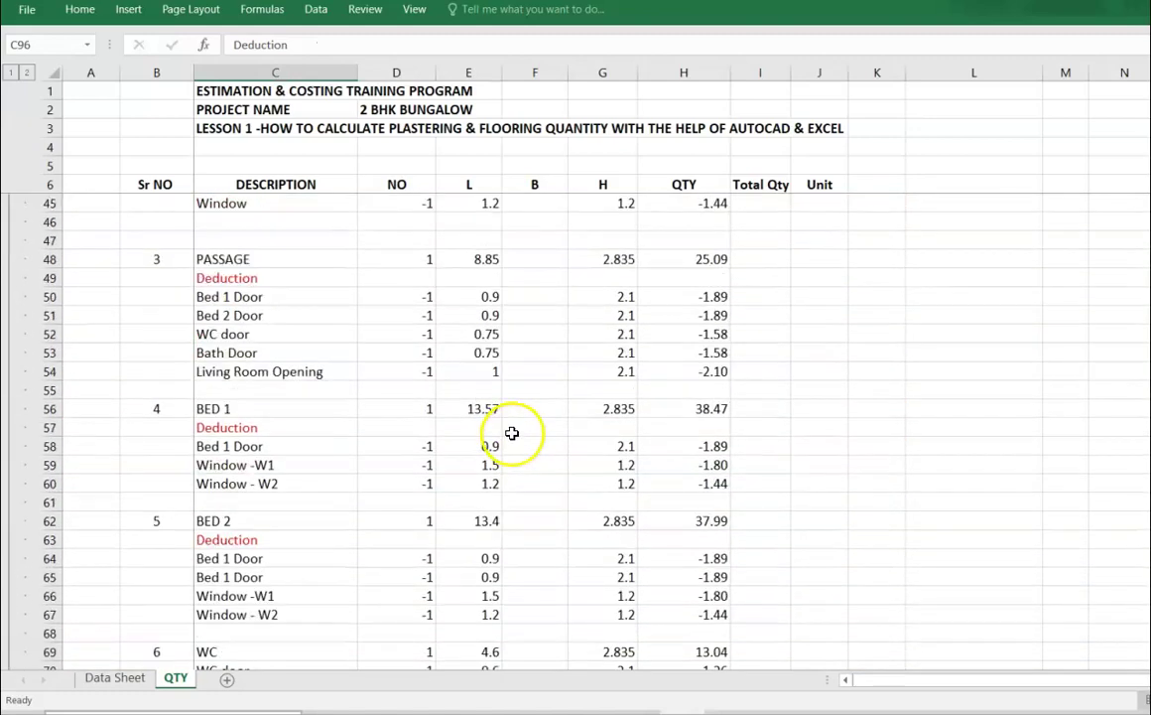
{"action": "left_click_drag", "start_coordinate": [222, 317], "coordinate": [699, 414]}
{"action": "key", "text": "ctrl+c"}
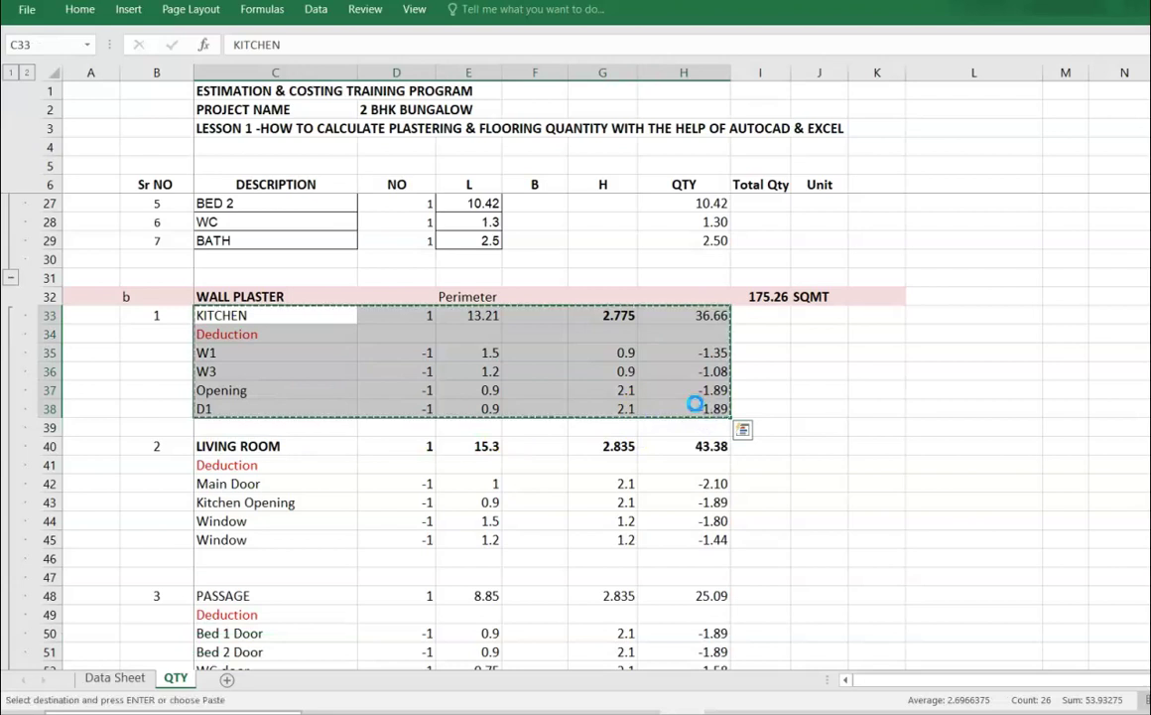
{"action": "scroll", "coordinate": [512, 427], "scroll_direction": "down", "scroll_amount": 17}
{"action": "scroll", "coordinate": [506, 442], "scroll_direction": "down", "scroll_amount": 5}
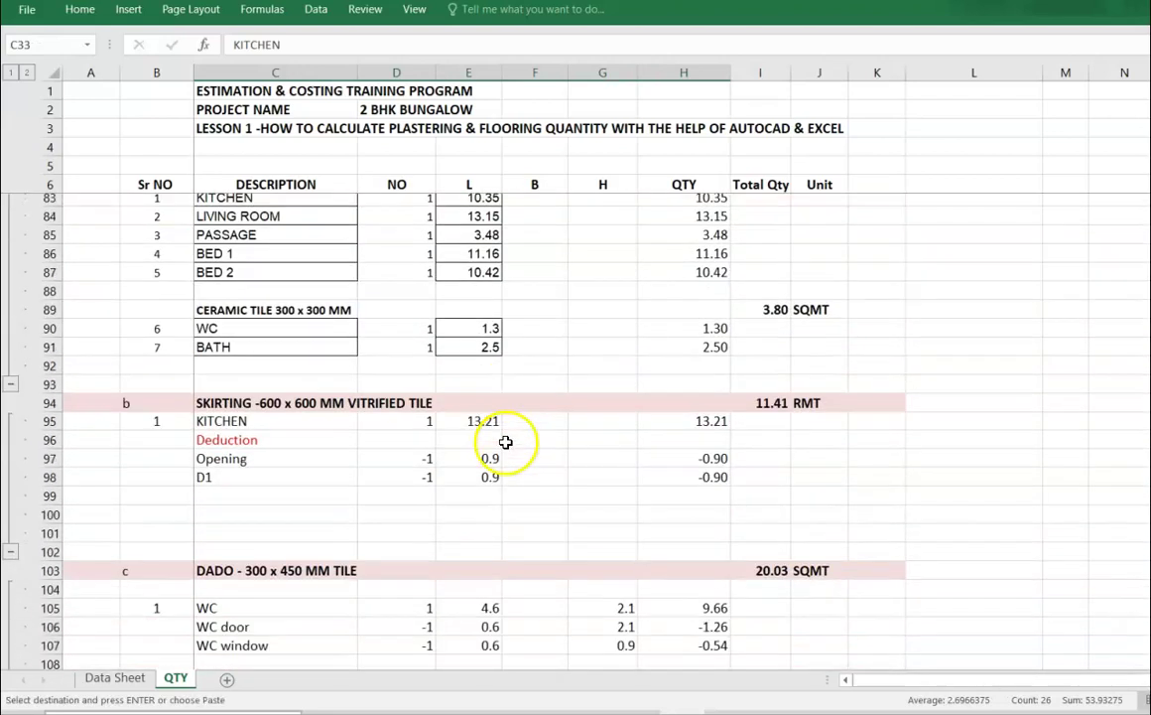
{"action": "left_click", "coordinate": [231, 238]}
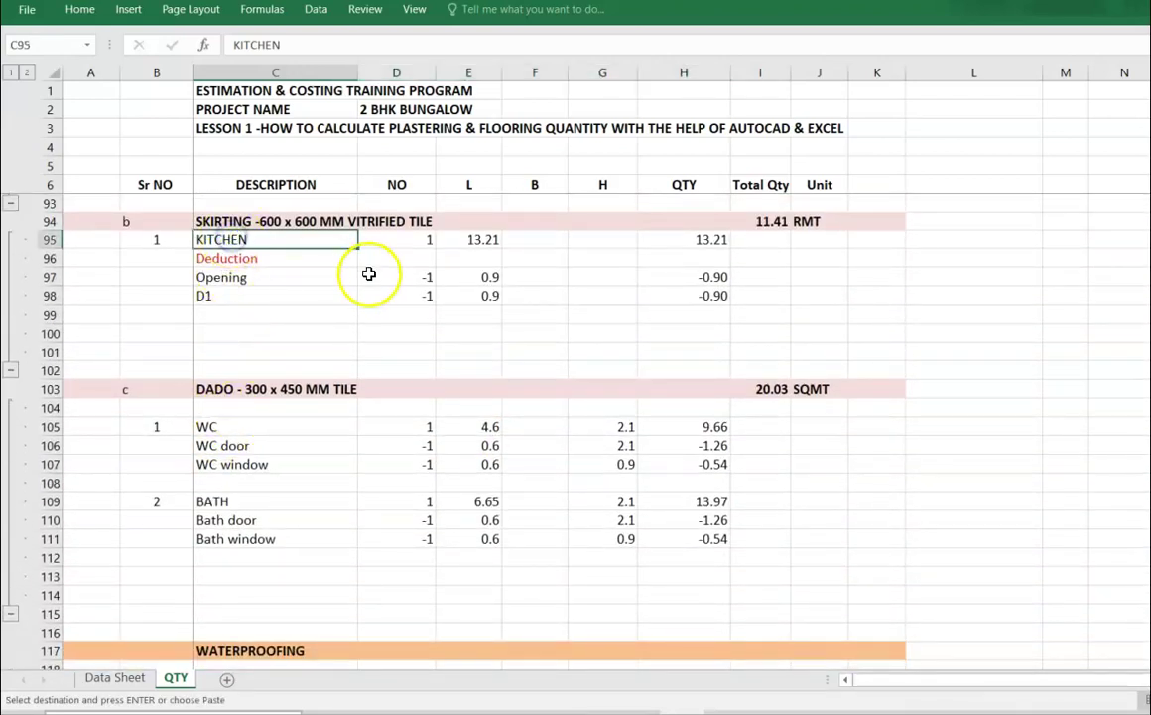
{"action": "key", "text": "ctrl+v"}
- Clear the skirting heights G95:G100 and delete the W1 and W3 deduction rows
{"action": "left_click", "coordinate": [569, 321]}
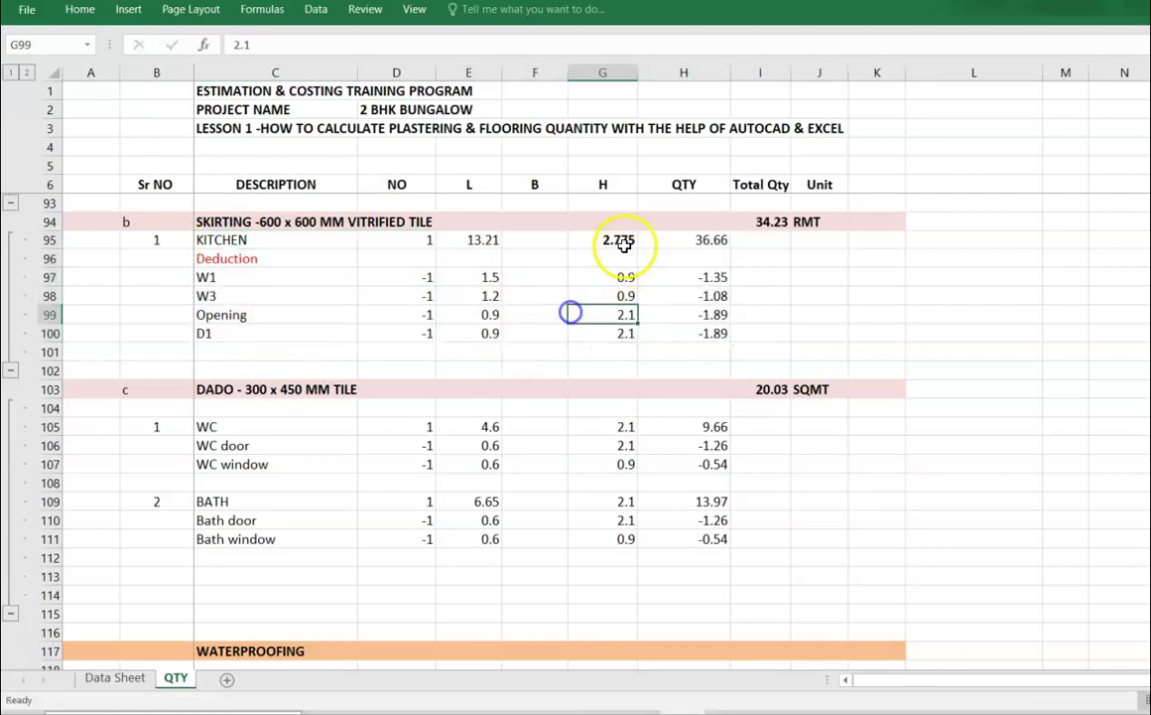
{"action": "left_click", "coordinate": [615, 240]}
{"action": "left_click_drag", "start_coordinate": [615, 240], "coordinate": [614, 340]}
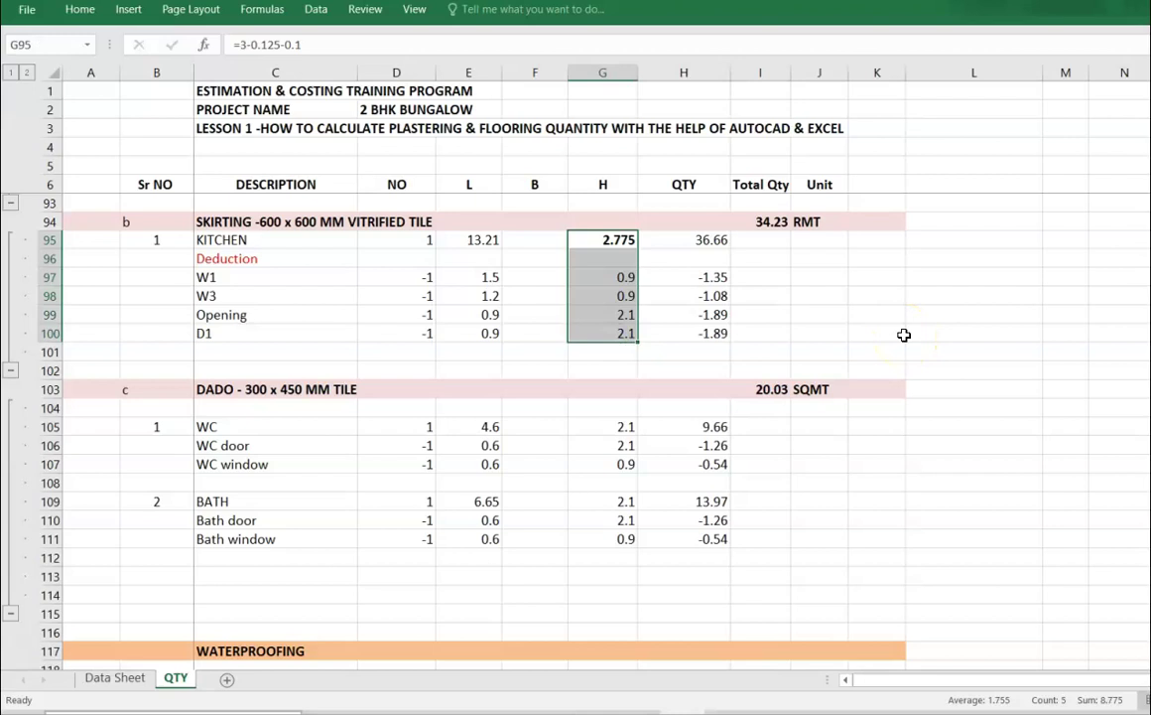
{"action": "key", "text": "Delete"}
{"action": "left_click", "coordinate": [229, 276]}
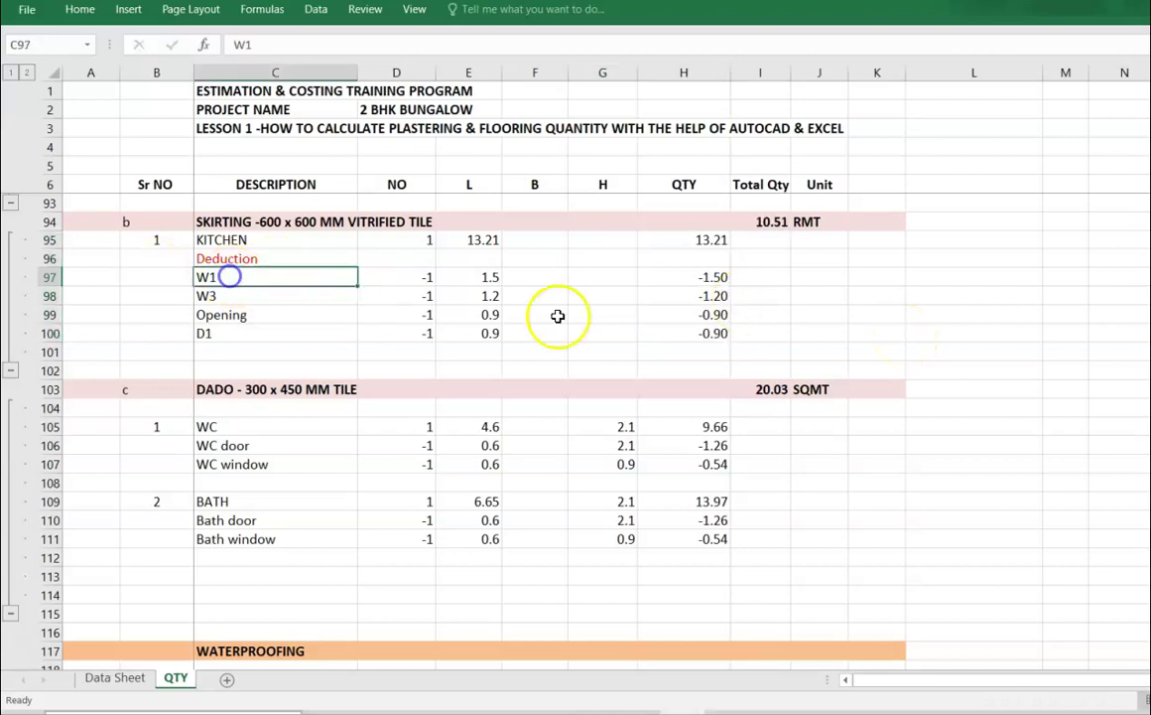
{"action": "key", "text": "shift+space"}
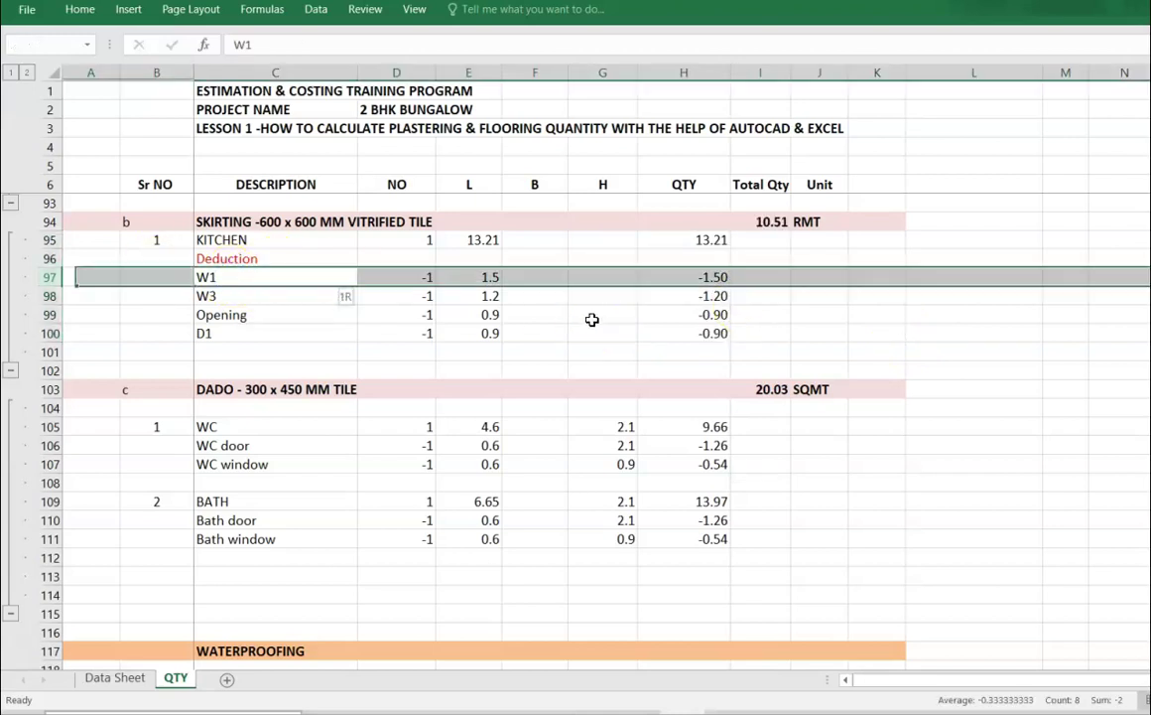
{"action": "key", "text": "ctrl+minus"}
{"action": "key", "text": "ctrl+minus"}
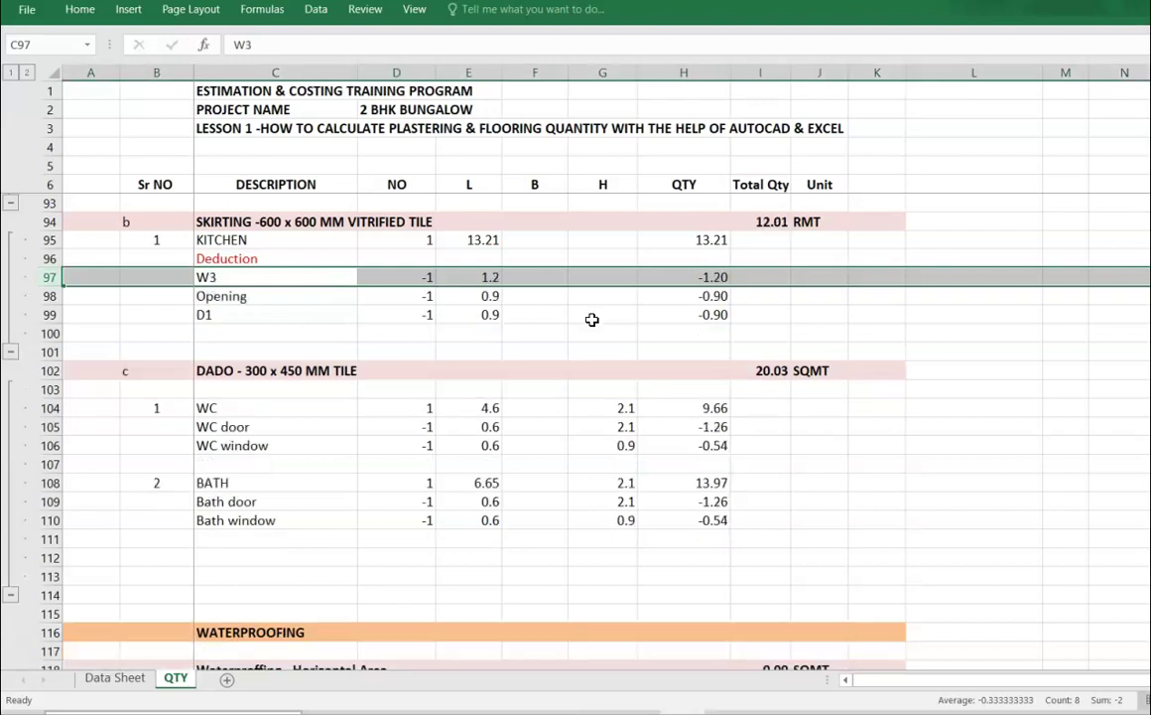
- Extend the skirting total's SUM range to H95:H98, giving 11.41 RMT
{"action": "left_click", "coordinate": [491, 242]}
{"action": "left_click", "coordinate": [491, 279]}
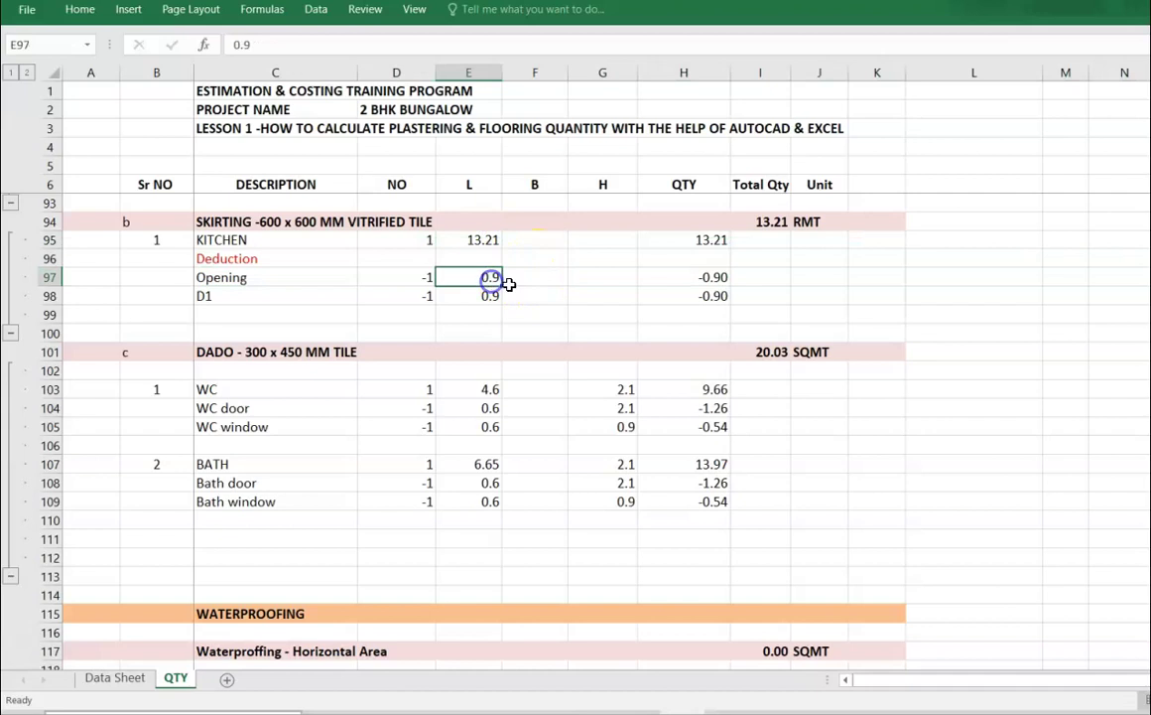
{"action": "left_click", "coordinate": [493, 298]}
{"action": "left_click", "coordinate": [760, 223]}
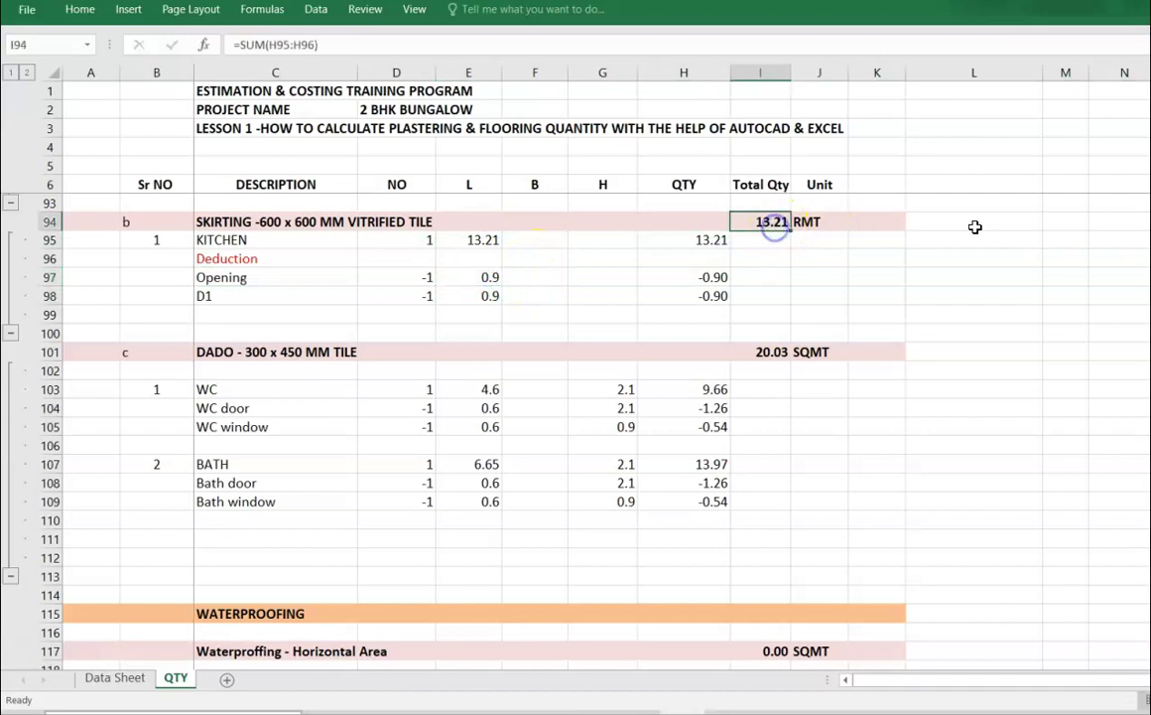
{"action": "key", "text": "F2"}
{"action": "left_click_drag", "start_coordinate": [728, 264], "coordinate": [729, 308]}
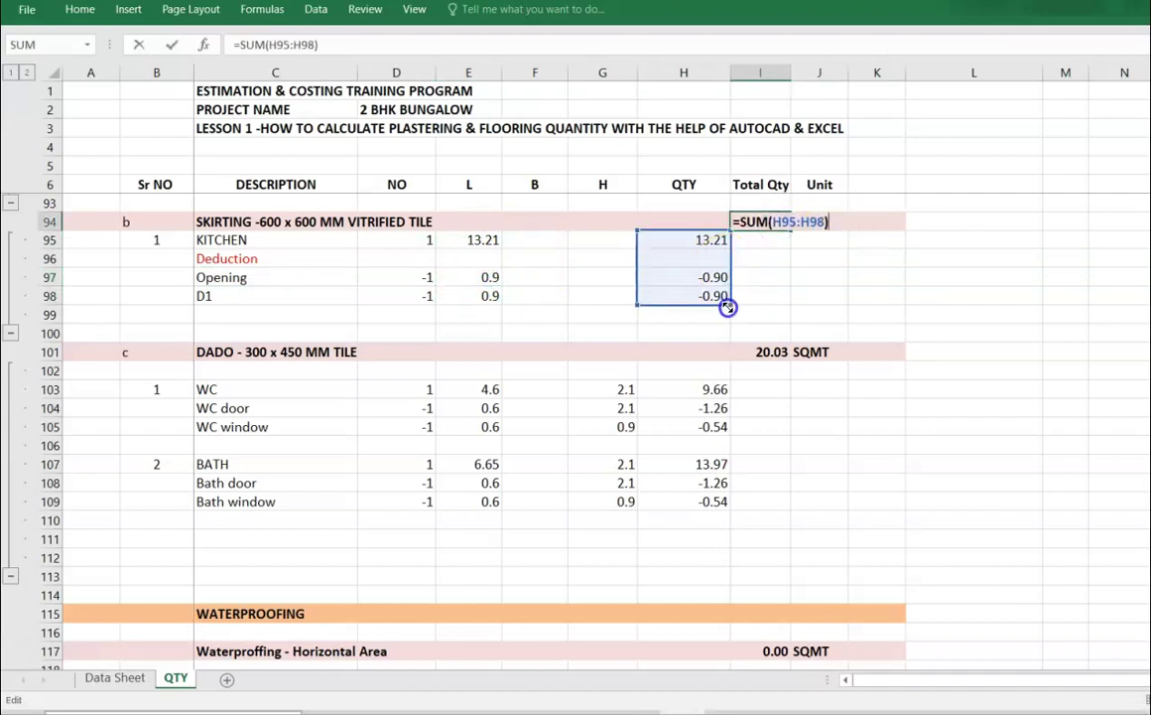
{"action": "key", "text": "Return"}
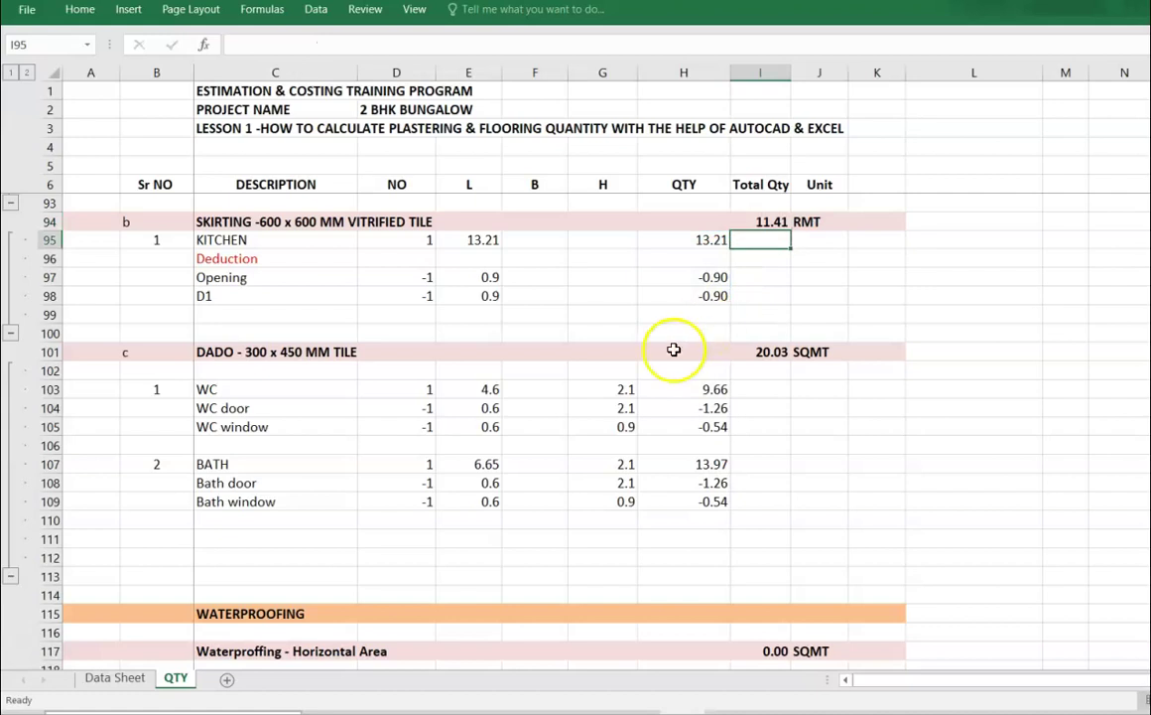
{"action": "left_click", "coordinate": [336, 426]}
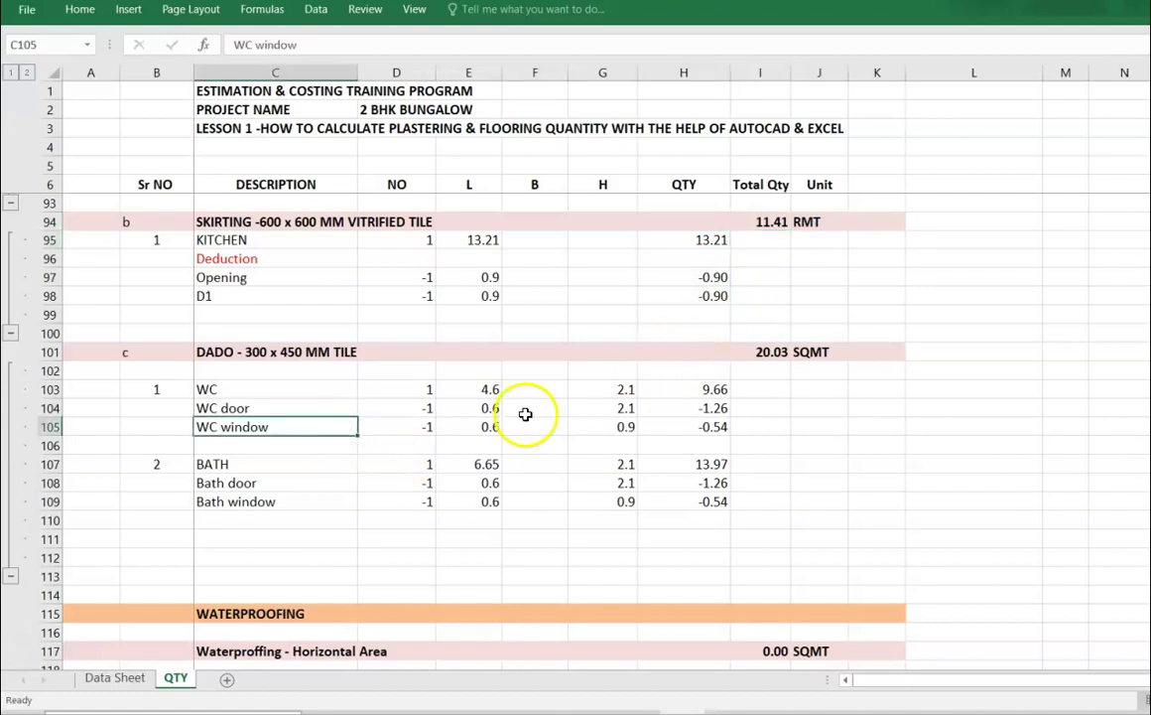
{"action": "scroll", "coordinate": [526, 414], "scroll_direction": "up", "scroll_amount": 10}
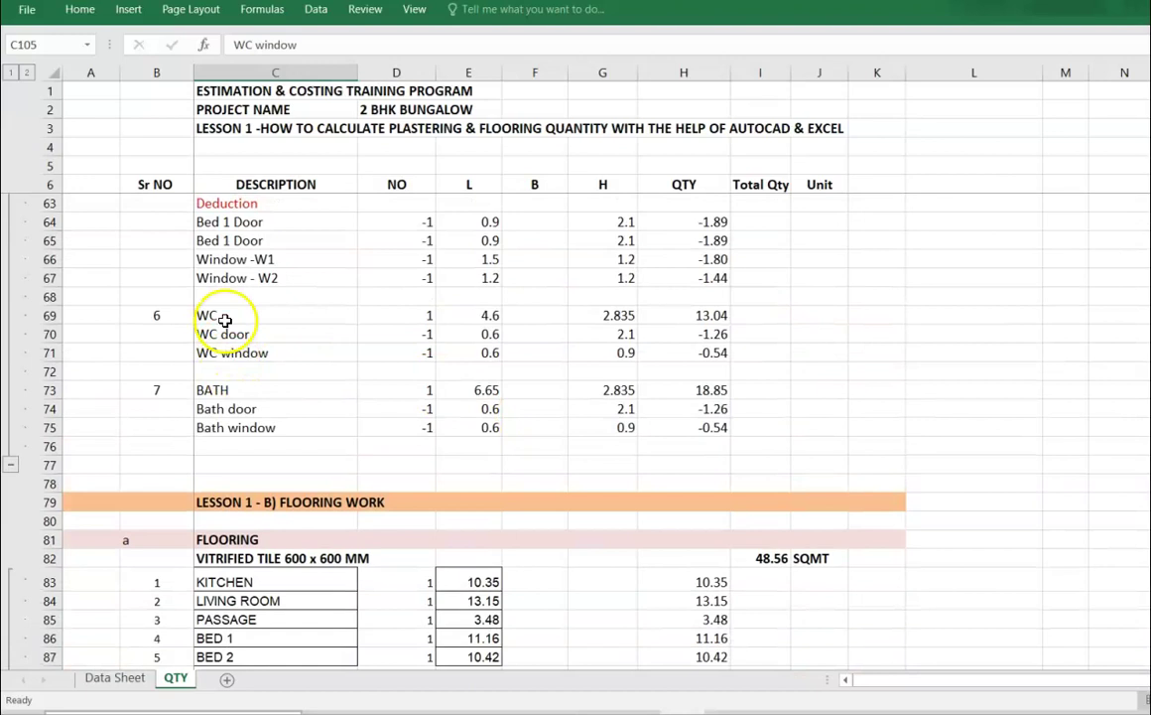
{"action": "left_click_drag", "start_coordinate": [225, 320], "coordinate": [710, 428]}
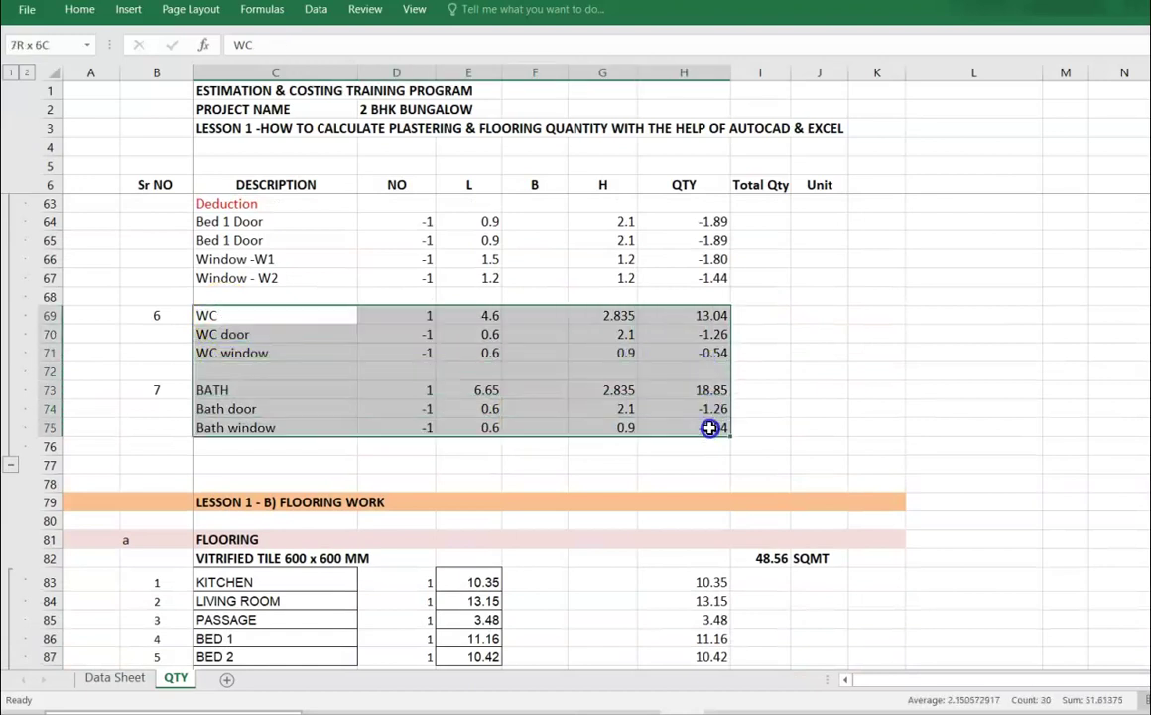
{"action": "key", "text": "ctrl+c"}
{"action": "scroll", "coordinate": [702, 424], "scroll_direction": "down", "scroll_amount": 11}
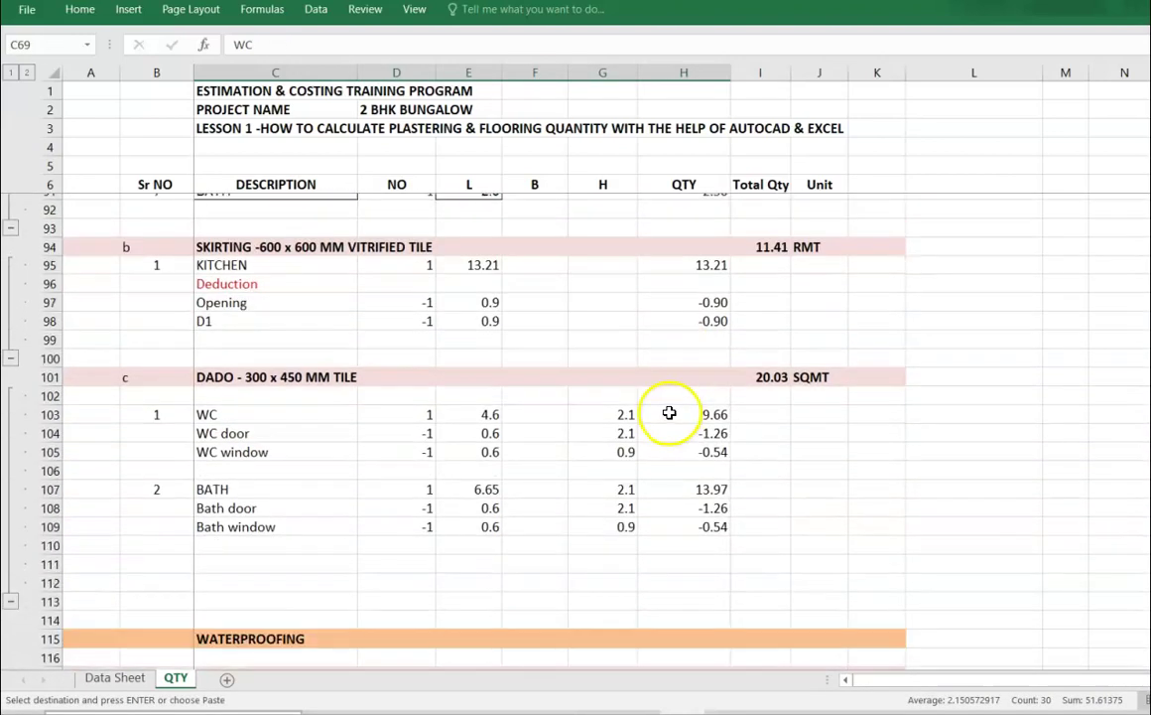
{"action": "left_click", "coordinate": [228, 335]}
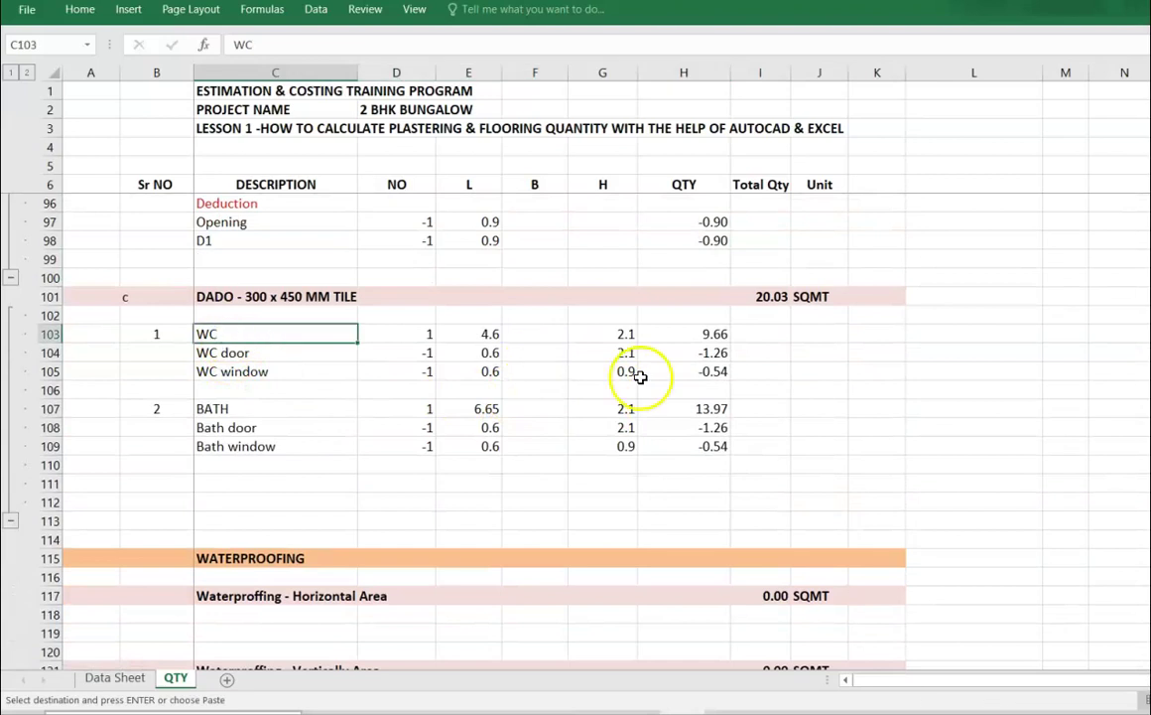
{"action": "key", "text": "ctrl+v"}
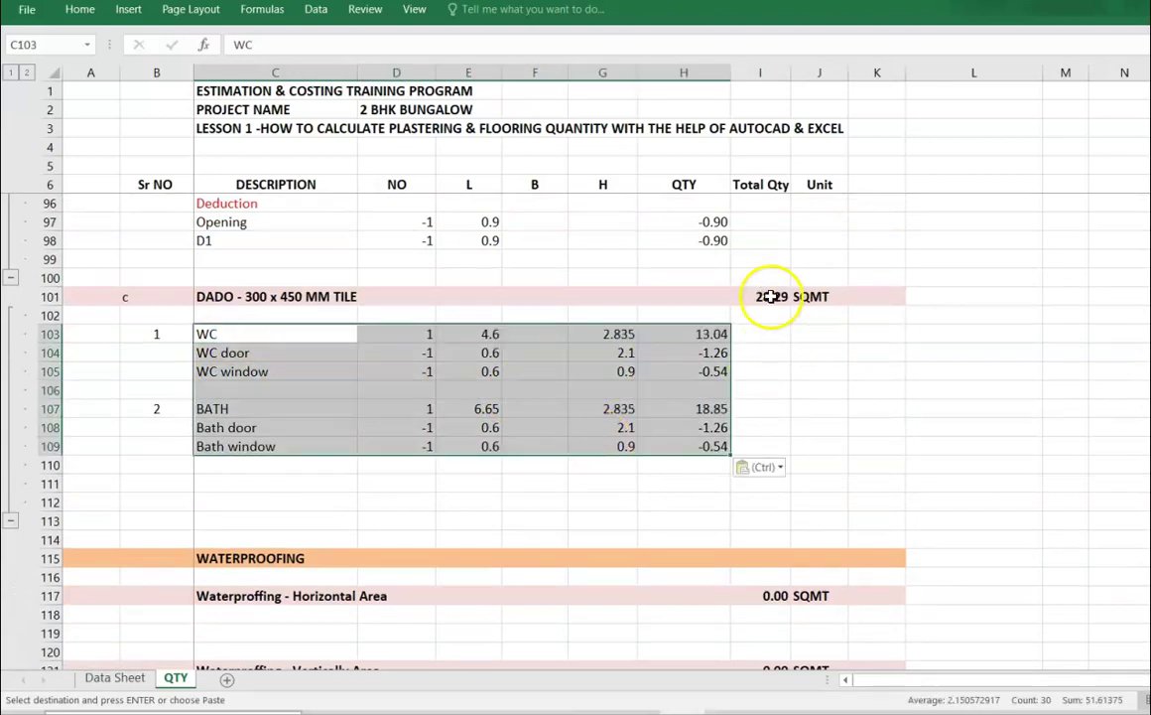
{"action": "left_click", "coordinate": [771, 296]}
{"action": "key", "text": "F2"}
{"action": "key", "text": "Escape"}
{"action": "left_click", "coordinate": [590, 334]}
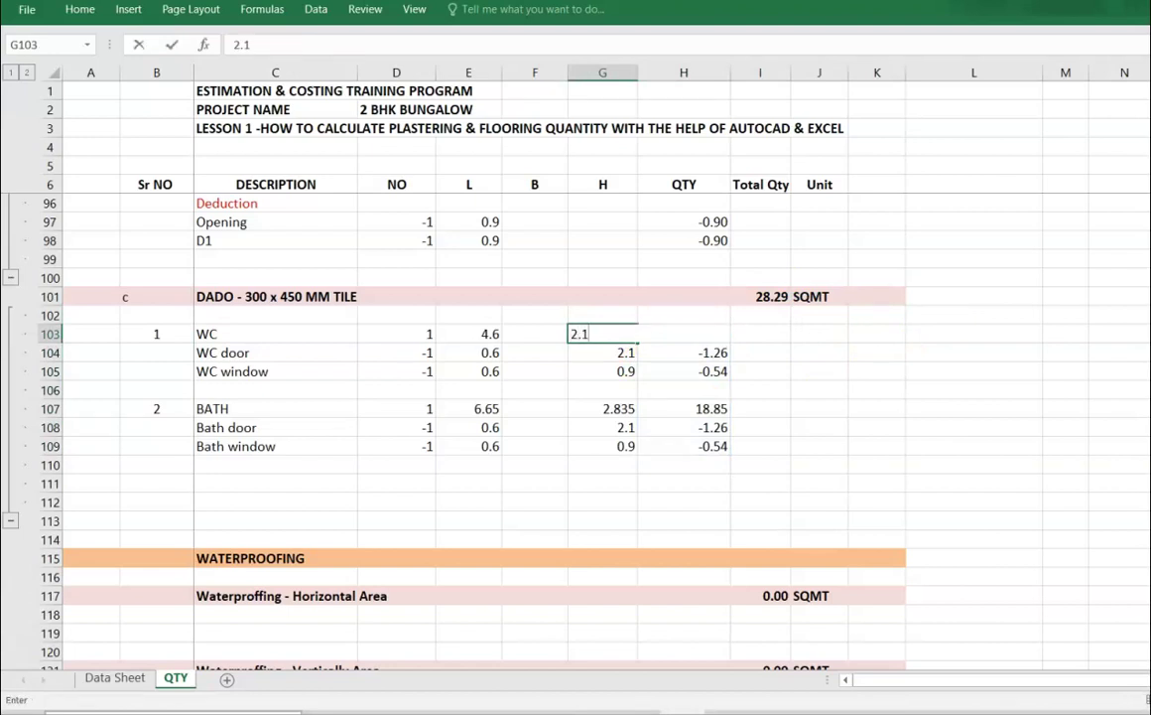
{"action": "key", "text": "Return"}
{"action": "left_click", "coordinate": [602, 408]}
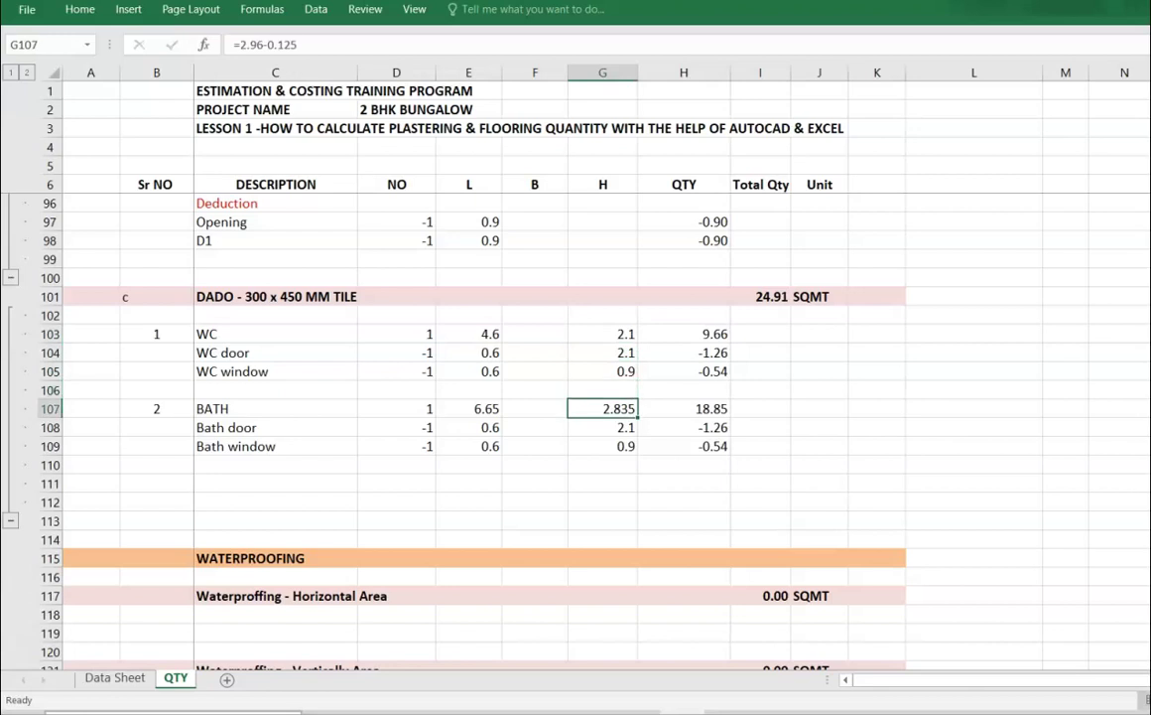
{"action": "key", "text": "Return"}
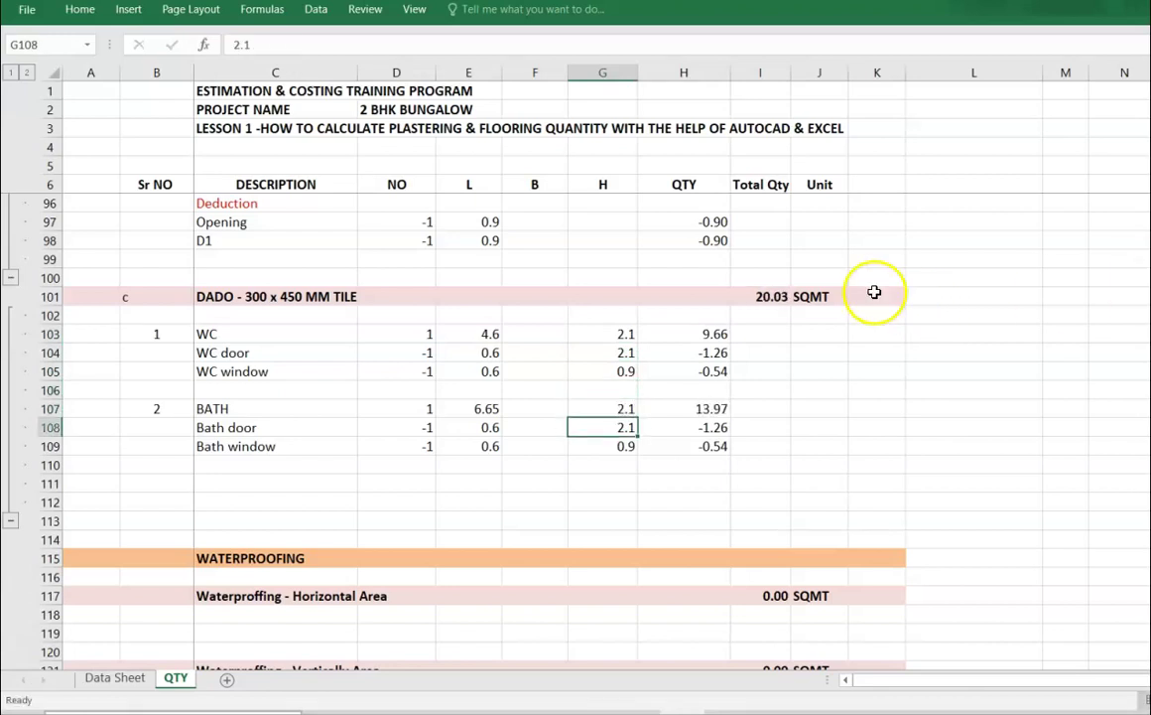
{"action": "double_click", "coordinate": [760, 296]}
{"action": "key", "text": "Escape"}
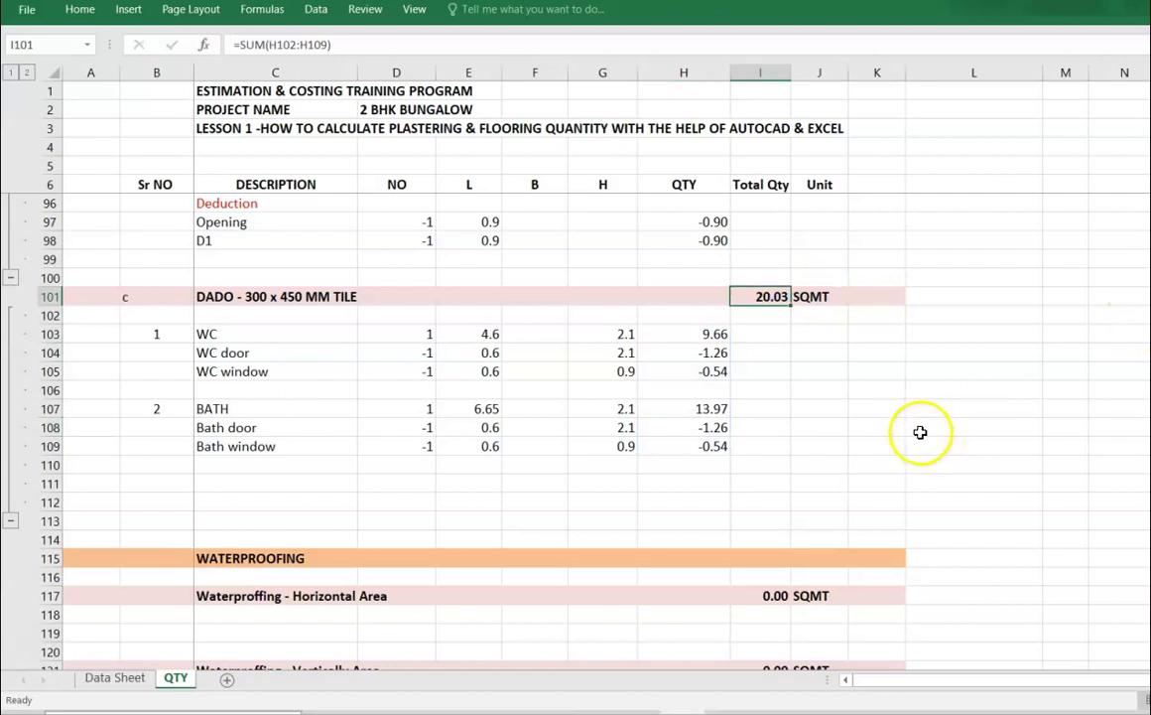
- Insert a blank row under horizontal waterproofing, above Vertically Area
{"action": "scroll", "coordinate": [914, 437], "scroll_direction": "down", "scroll_amount": 3}
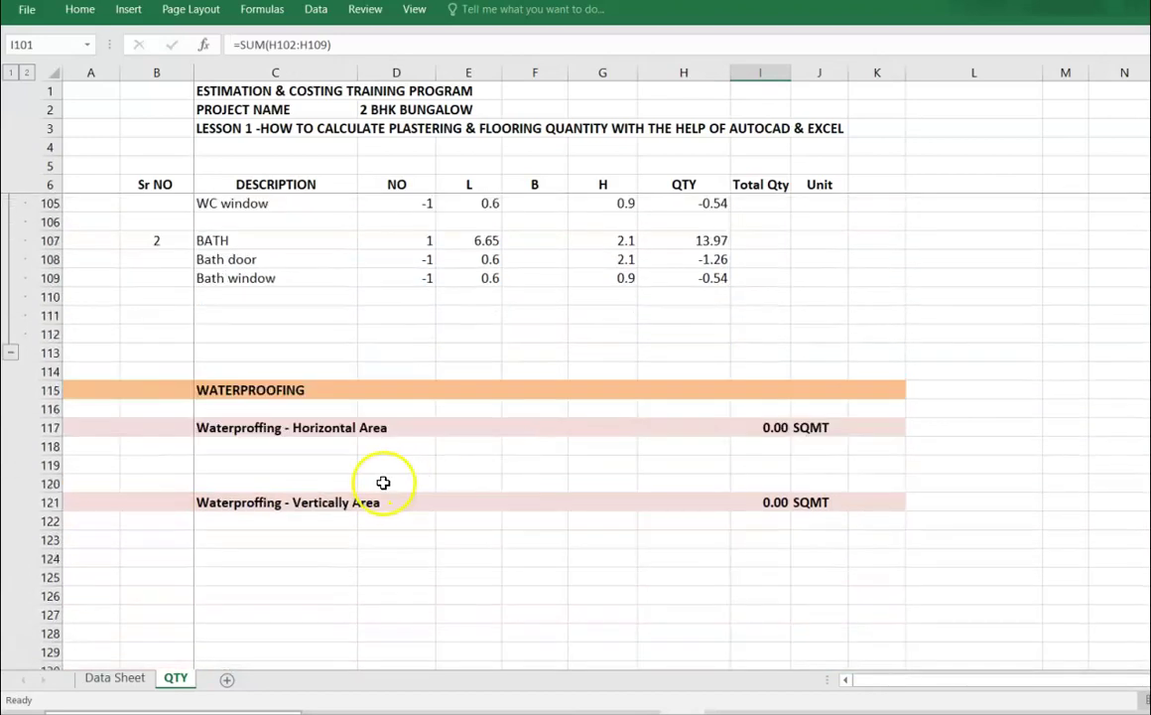
{"action": "left_click", "coordinate": [272, 465]}
{"action": "key", "text": "shift+space"}
{"action": "key", "text": "ctrl+shift+plus"}
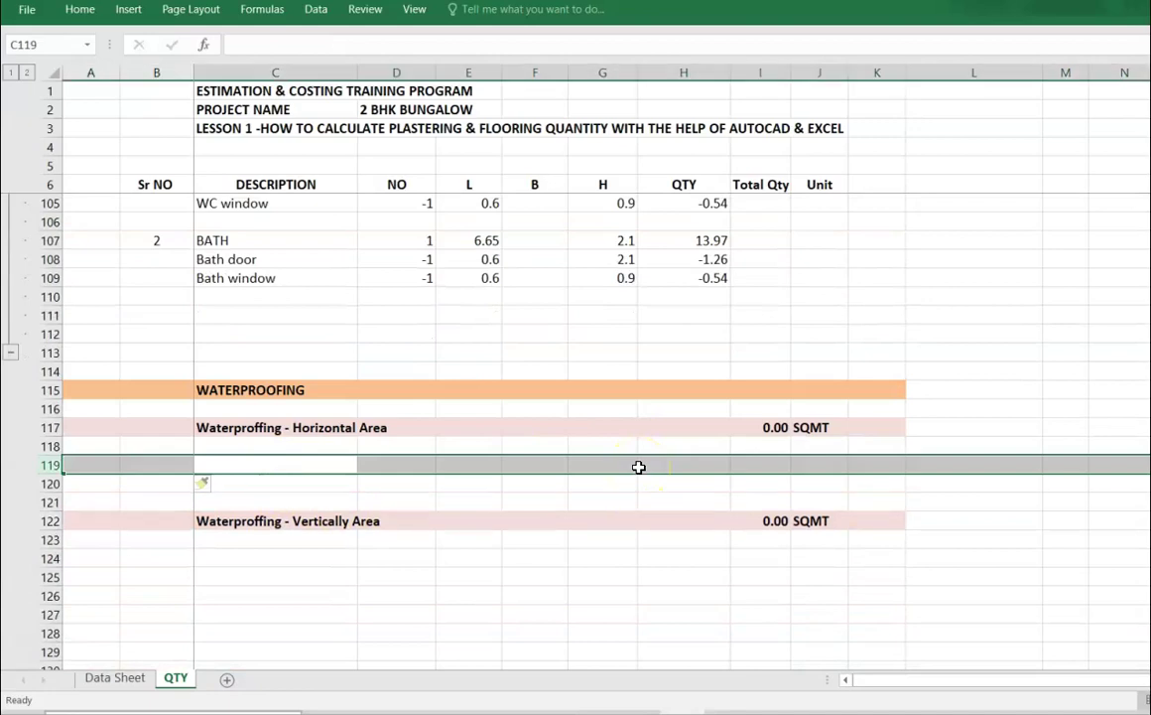
- Copy the WC and BATH ceramic floor rows under horizontal waterproofing
{"action": "scroll", "coordinate": [269, 329], "scroll_direction": "up", "scroll_amount": 3}
{"action": "scroll", "coordinate": [291, 362], "scroll_direction": "up", "scroll_amount": 8}
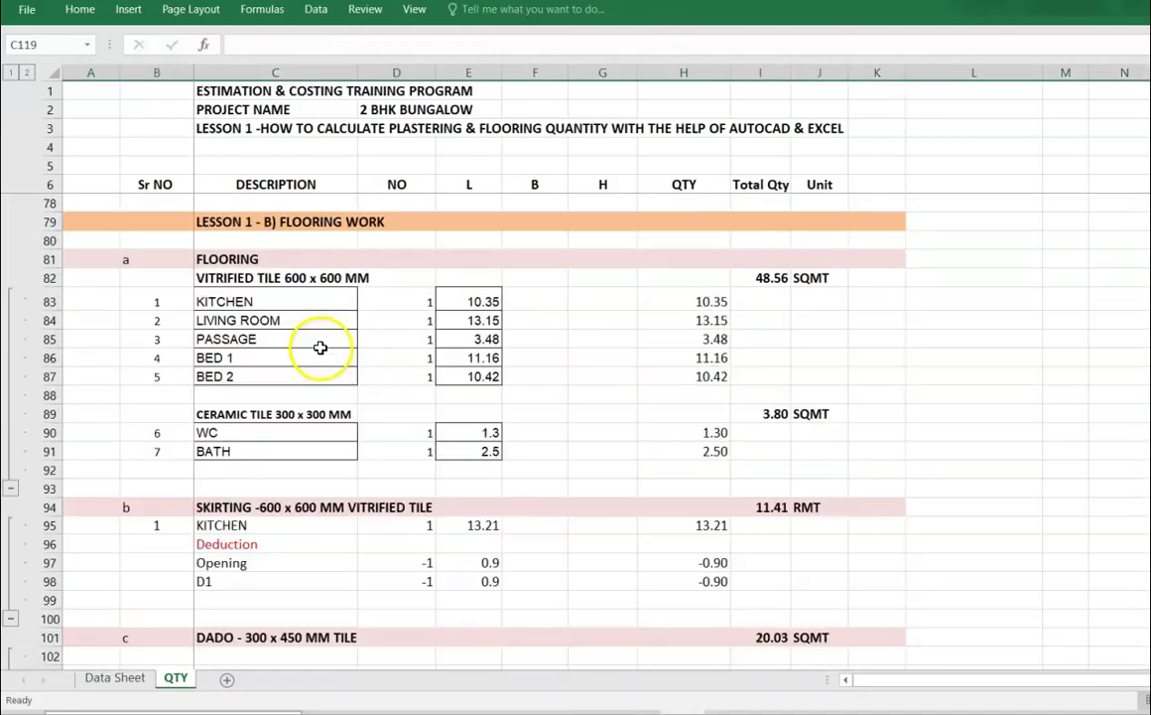
{"action": "scroll", "coordinate": [326, 342], "scroll_direction": "down", "scroll_amount": 1}
{"action": "scroll", "coordinate": [325, 342], "scroll_direction": "down", "scroll_amount": 1}
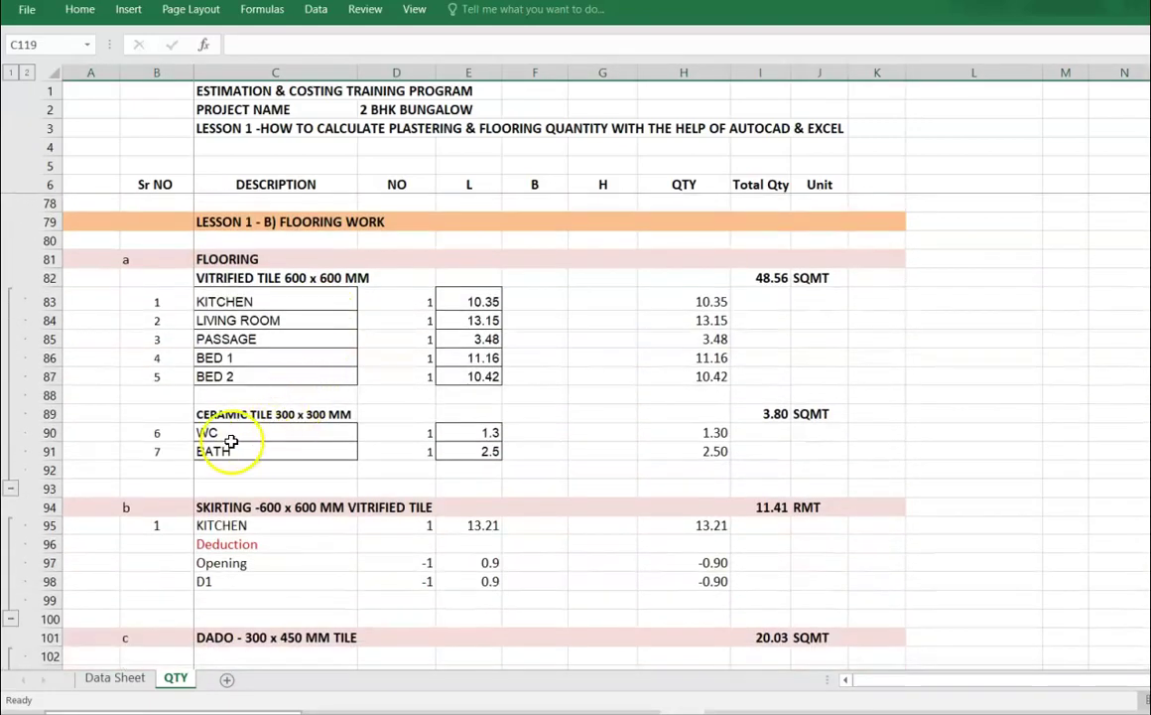
{"action": "left_click_drag", "start_coordinate": [226, 433], "coordinate": [688, 452]}
{"action": "key", "text": "ctrl+c"}
{"action": "scroll", "coordinate": [442, 445], "scroll_direction": "down", "scroll_amount": 10}
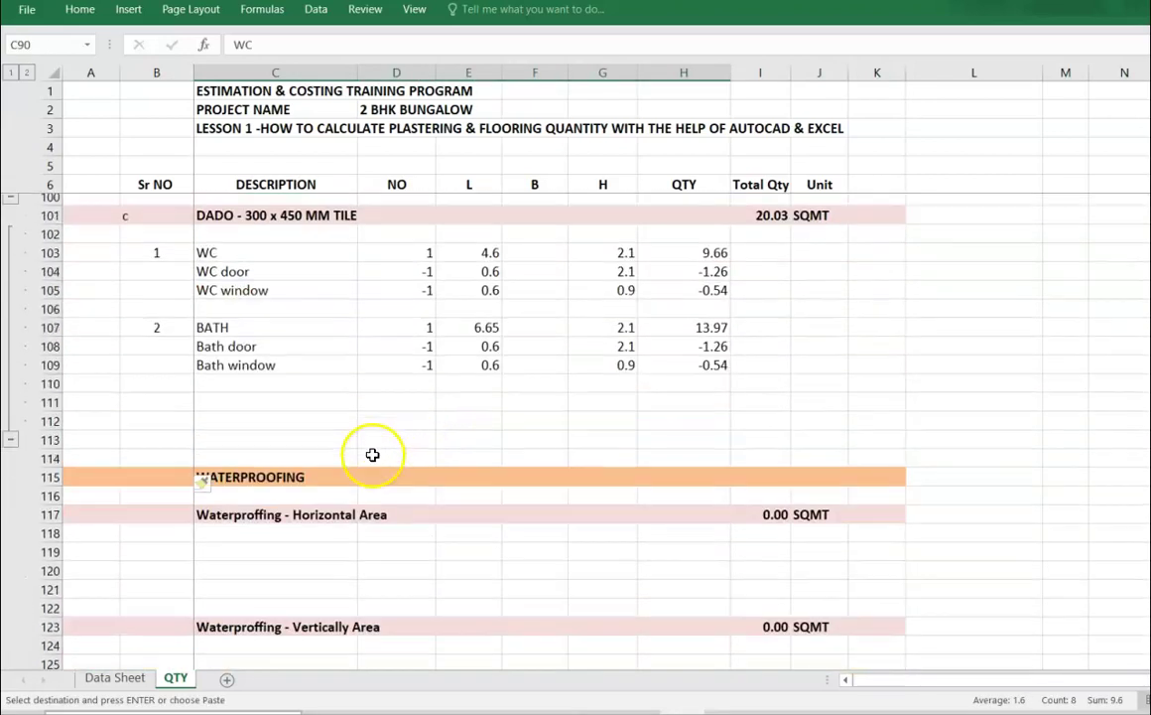
{"action": "left_click", "coordinate": [222, 391]}
{"action": "key", "text": "ctrl+v"}
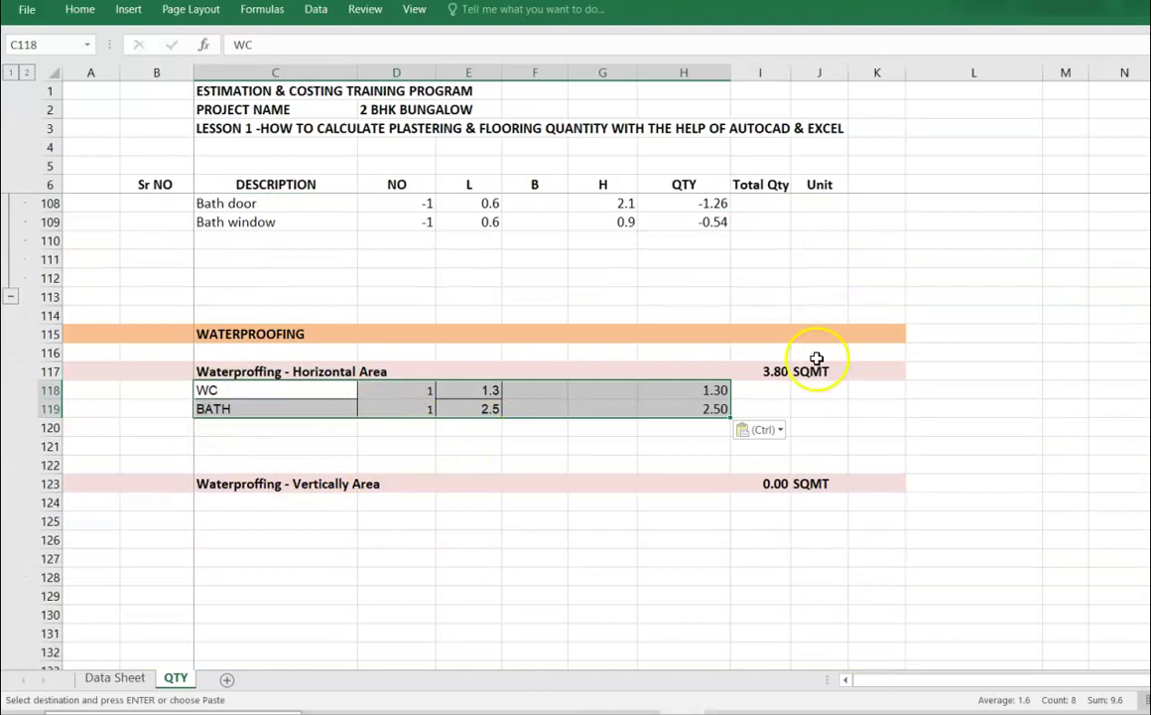
{"action": "key", "text": "Escape"}
- Set the horizontal waterproofing total to =SUM(H118:H120) and delete the surplus blank row
{"action": "double_click", "coordinate": [767, 373]}
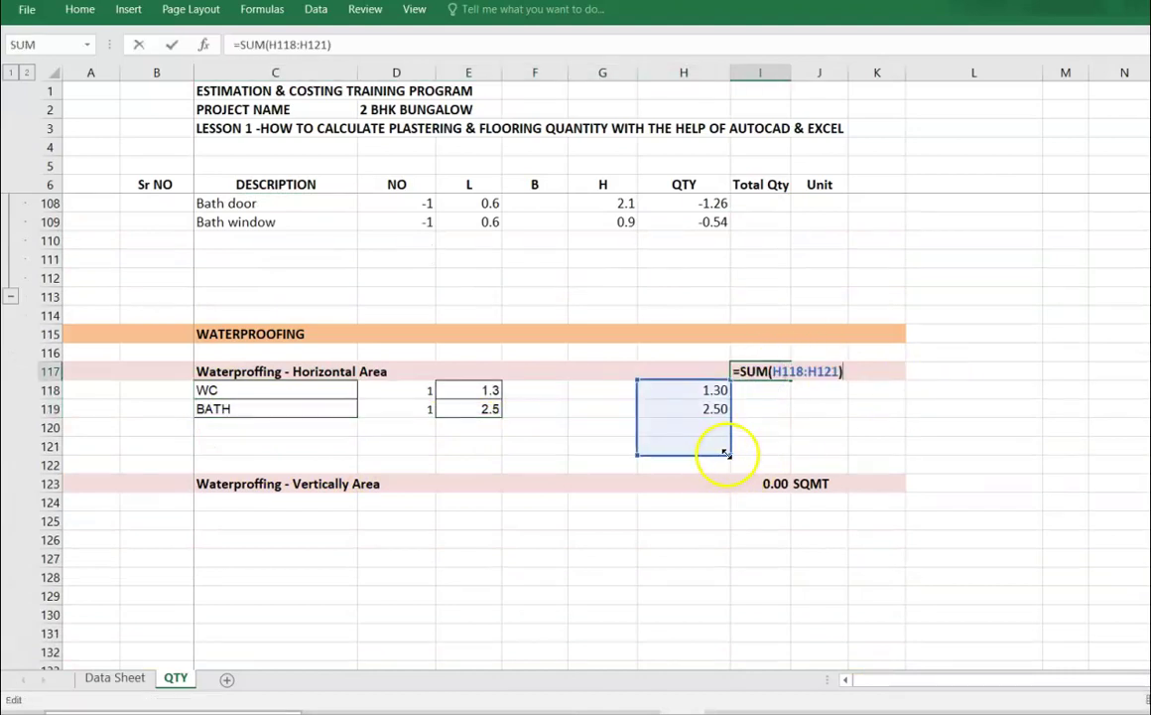
{"action": "left_click_drag", "start_coordinate": [728, 452], "coordinate": [721, 425]}
{"action": "key", "text": "Return"}
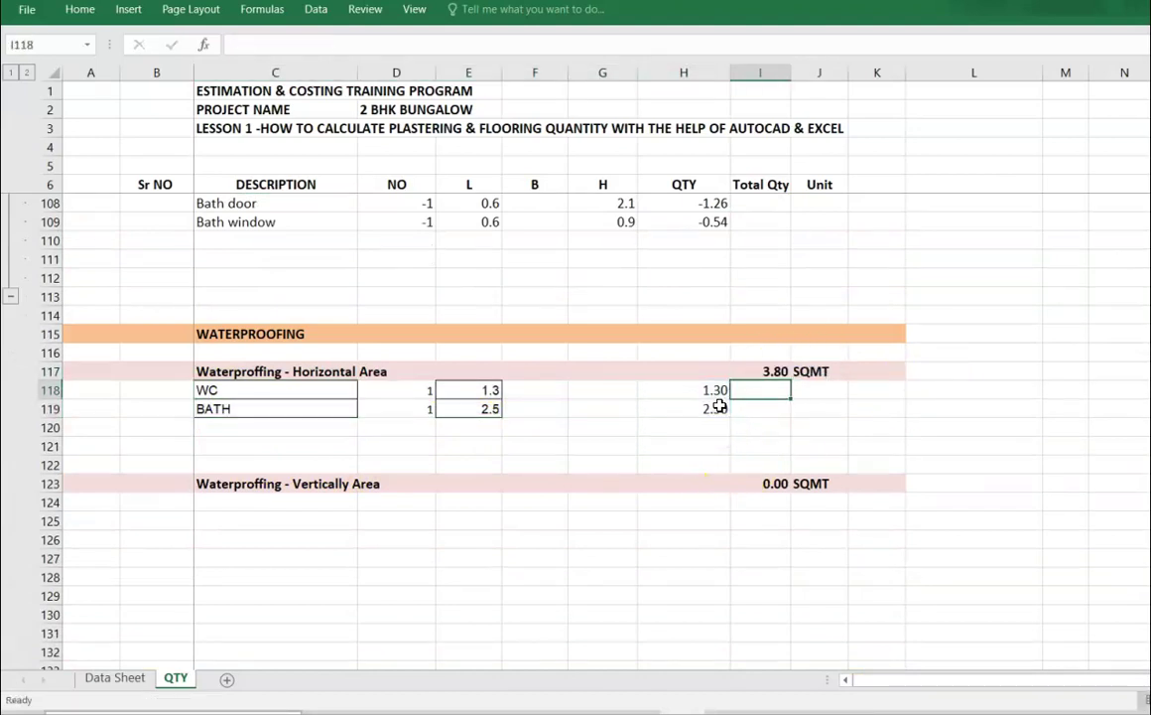
{"action": "left_click", "coordinate": [679, 442]}
{"action": "key", "text": "shift+space"}
{"action": "key", "text": "ctrl+minus"}
{"action": "key", "text": "ctrl+minus"}
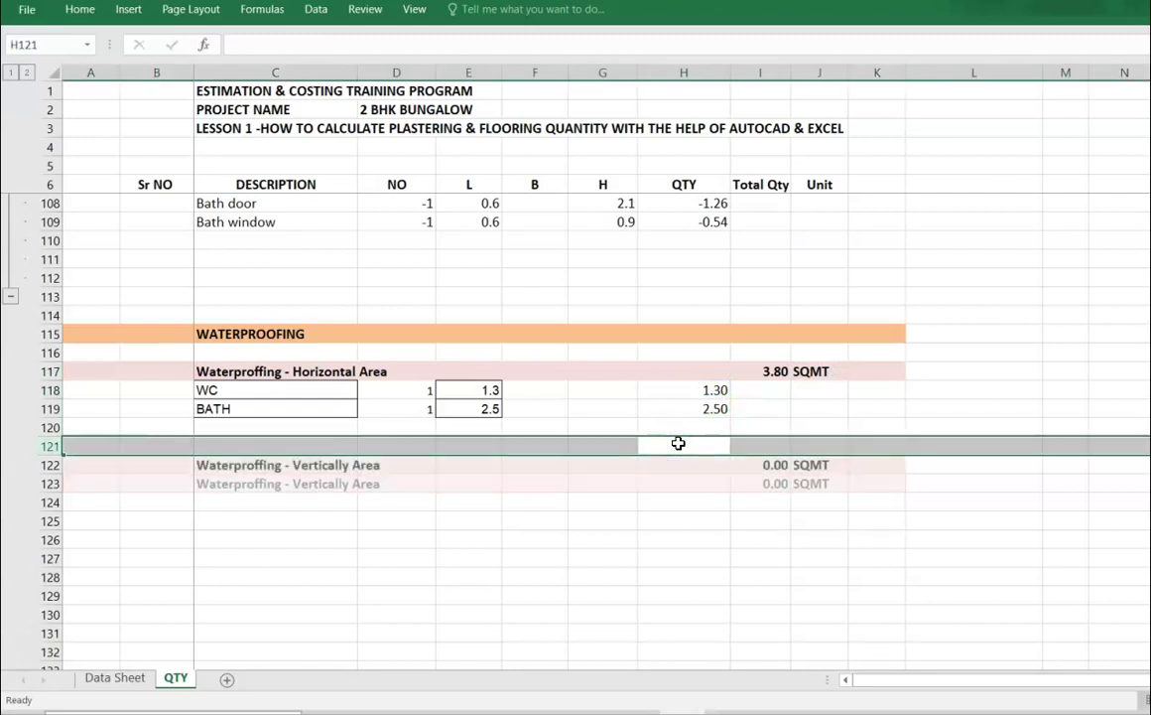
- Copy the dado WC and BATH wall rows to C122 under vertical waterproofing and clear their heights
{"action": "scroll", "coordinate": [510, 417], "scroll_direction": "up", "scroll_amount": 4}
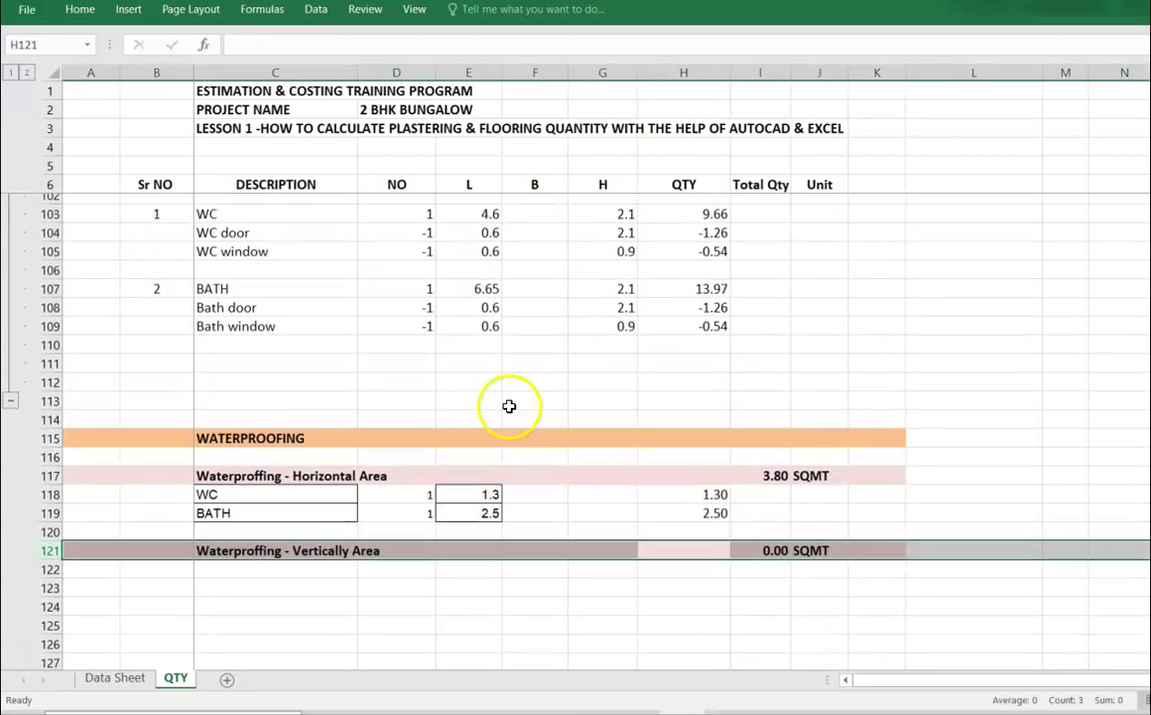
{"action": "left_click_drag", "start_coordinate": [216, 334], "coordinate": [695, 442]}
{"action": "key", "text": "ctrl+c"}
{"action": "scroll", "coordinate": [424, 442], "scroll_direction": "down", "scroll_amount": 4}
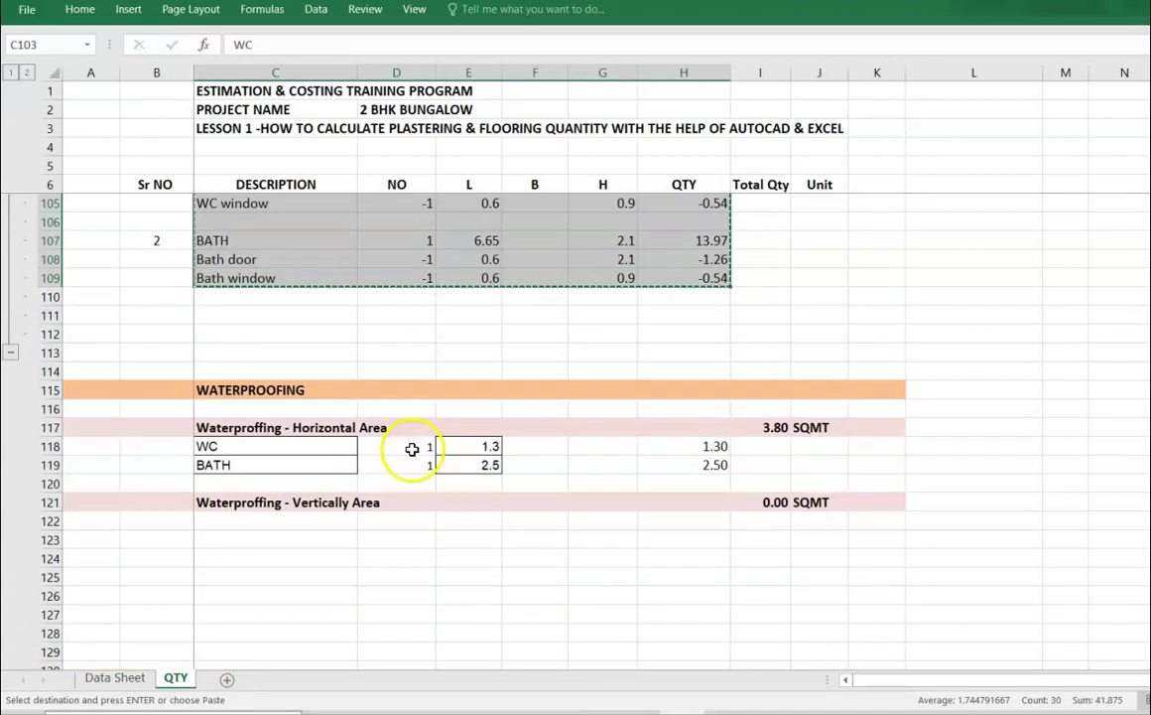
{"action": "left_click", "coordinate": [228, 470]}
{"action": "key", "text": "ctrl+v"}
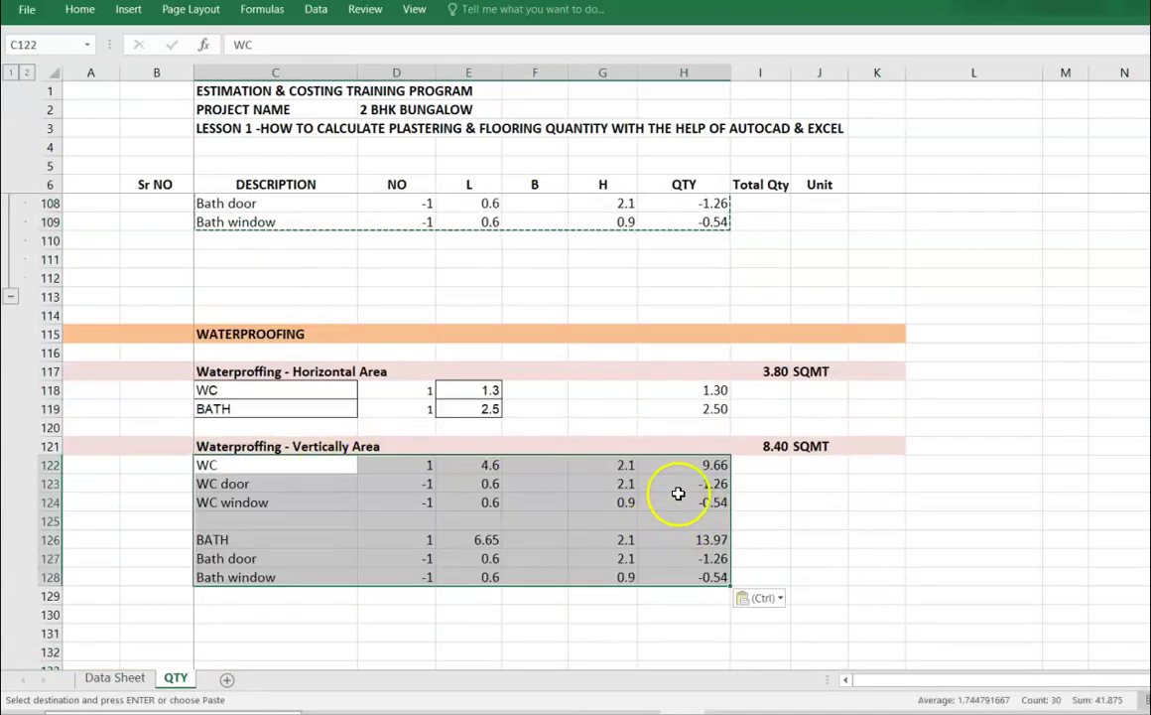
{"action": "left_click_drag", "start_coordinate": [622, 466], "coordinate": [616, 577]}
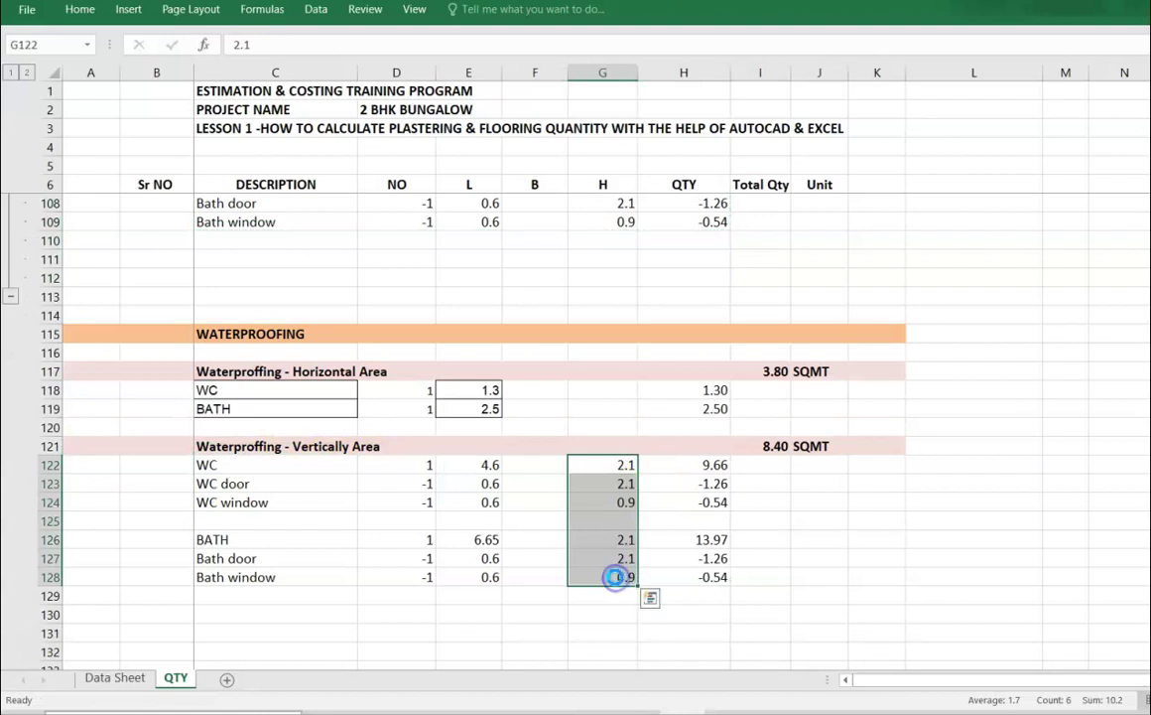
{"action": "key", "text": "Delete"}
- Delete the WC window and Bath window rows from the vertical waterproofing list
{"action": "left_click", "coordinate": [228, 483]}
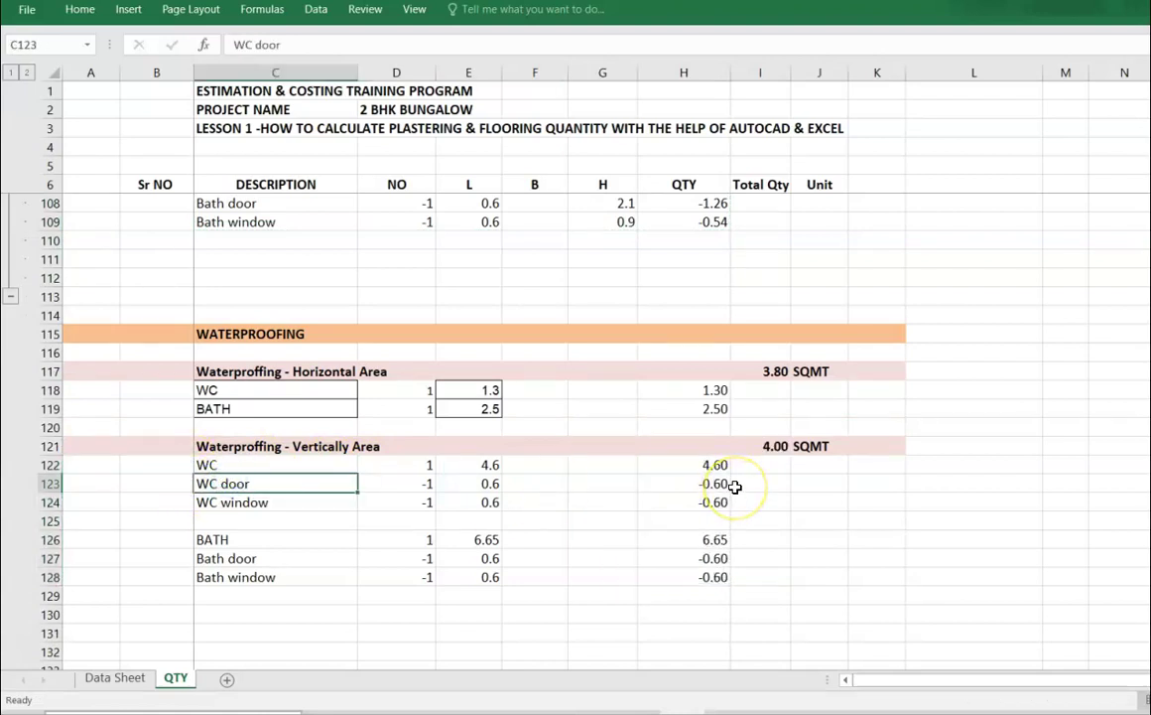
{"action": "key", "text": "Down"}
{"action": "key", "text": "shift+space"}
{"action": "key", "text": "ctrl+minus"}
{"action": "key", "text": "Down"}
{"action": "key", "text": "Down"}
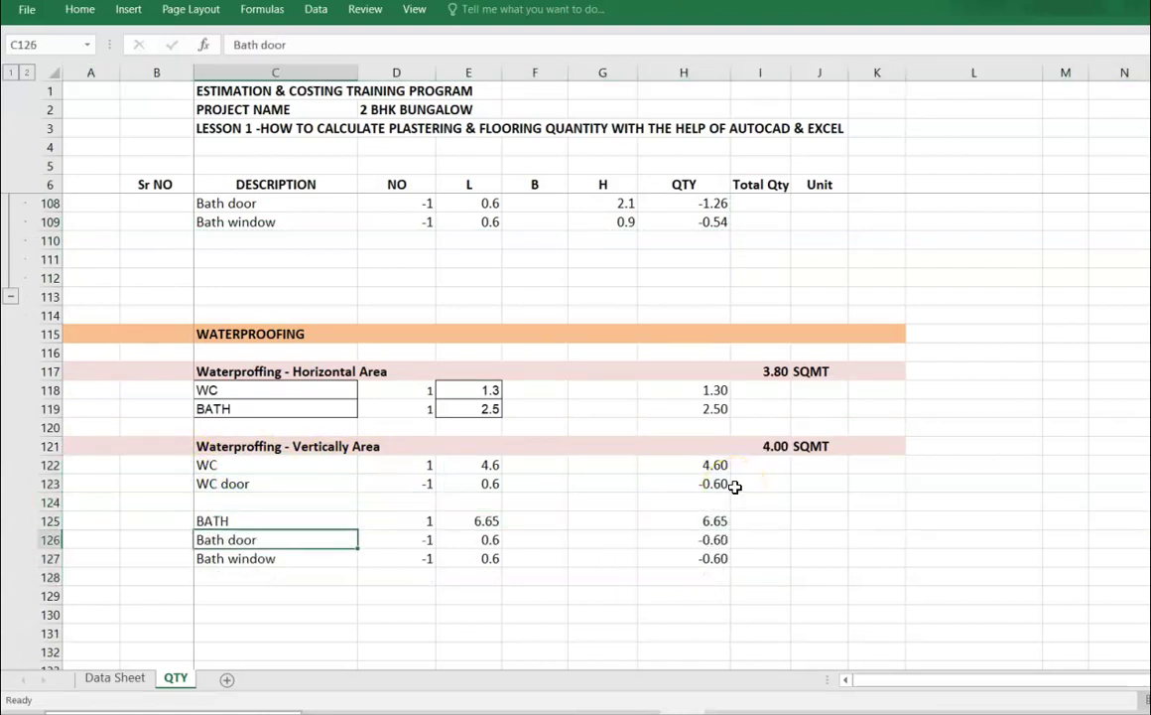
{"action": "key", "text": "Down"}
{"action": "key", "text": "shift+space"}
{"action": "key", "text": "ctrl+minus"}
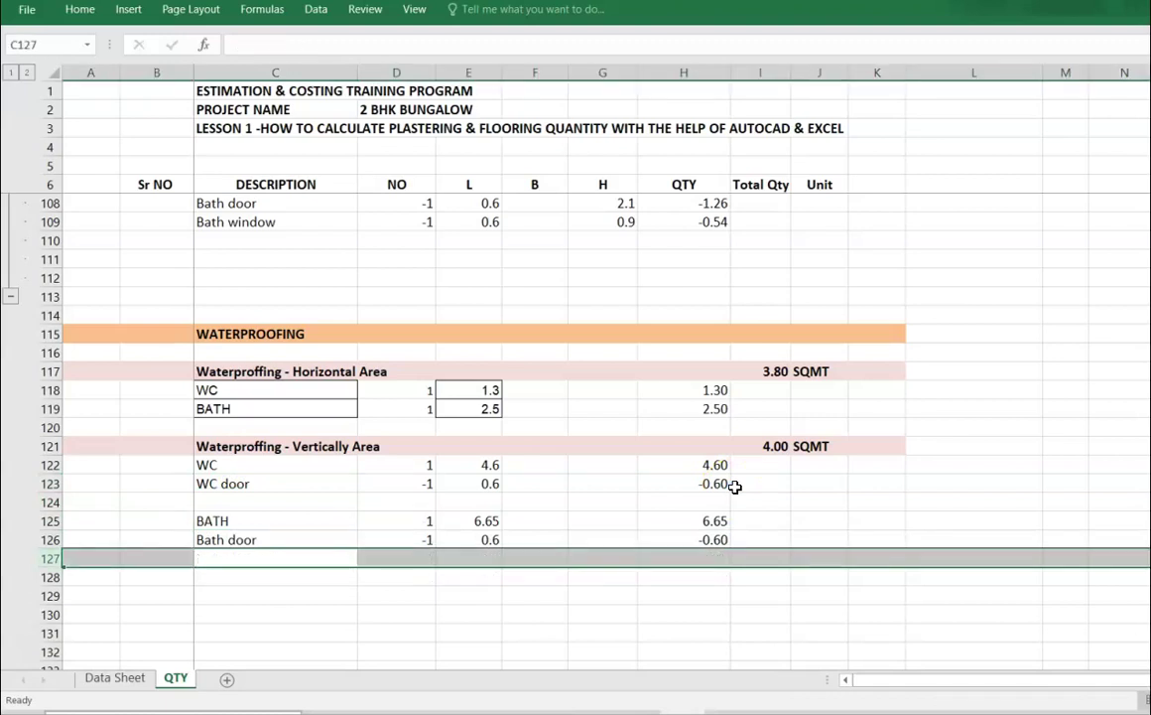
{"action": "key", "text": "Up"}
{"action": "key", "text": "Up"}
{"action": "key", "text": "Up"}
{"action": "key", "text": "Up"}
{"action": "key", "text": "Up"}
{"action": "key", "text": "Right"}
{"action": "key", "text": "Right"}
{"action": "key", "text": "Right"}
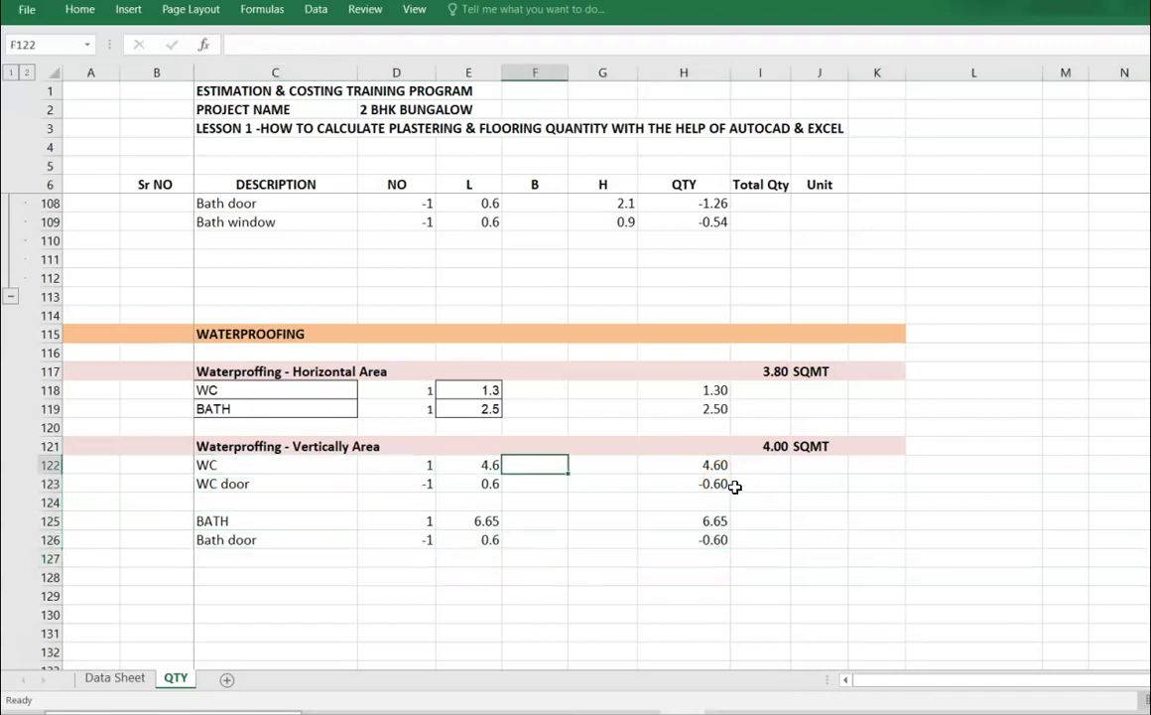
{"action": "key", "text": "Right"}
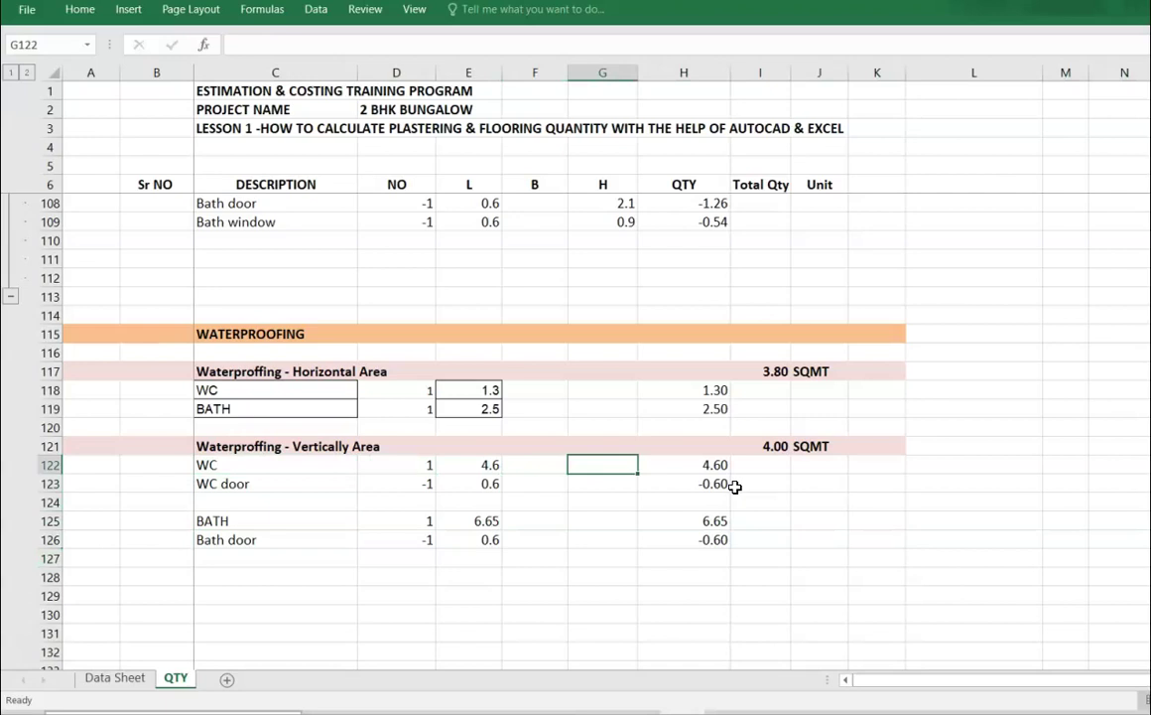
- Enter 0.3 as the height for WC, WC door, BATH and Bath door rows
{"action": "type", "text": ".3"}
{"action": "key", "text": "Return"}
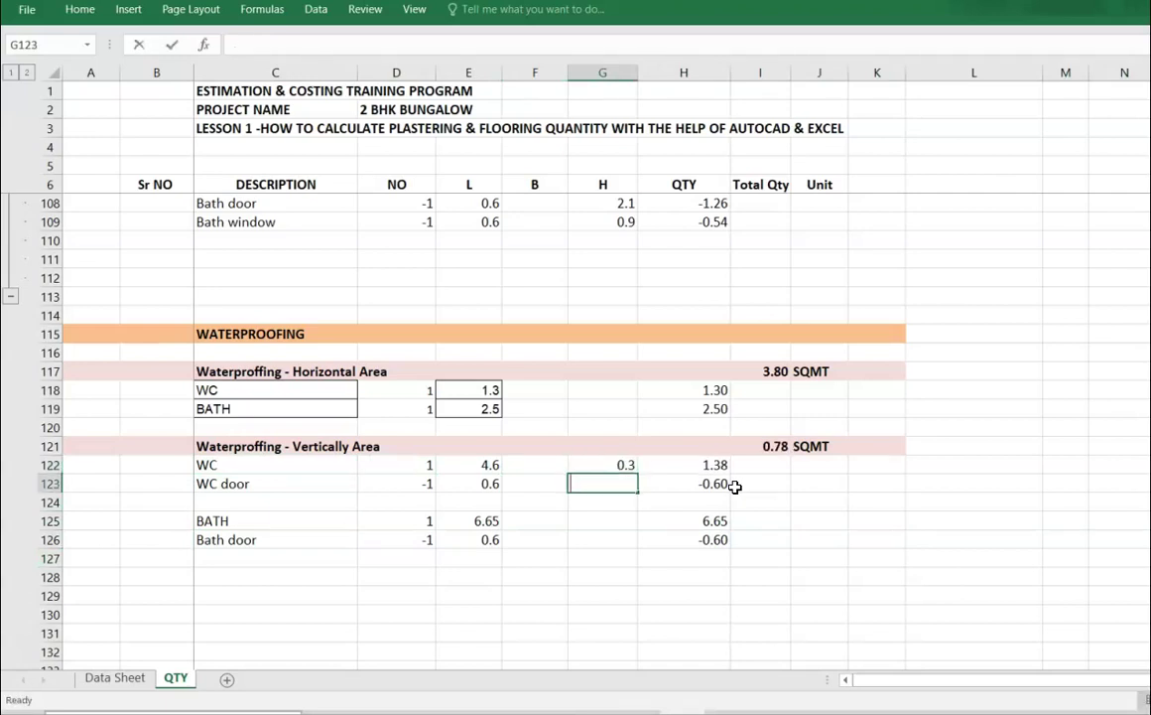
{"action": "type", "text": ".3"}
{"action": "key", "text": "Return"}
{"action": "key", "text": "Return"}
{"action": "type", "text": ".3"}
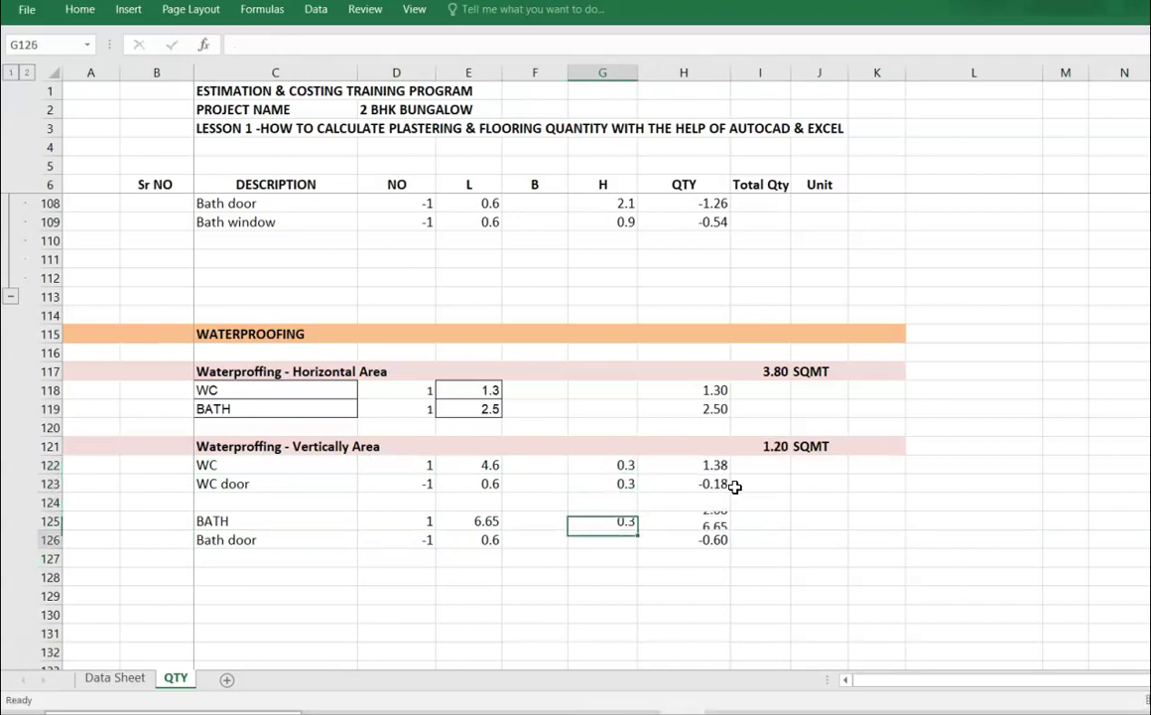
{"action": "key", "text": "Return"}
{"action": "type", "text": ".3"}
{"action": "key", "text": "Return"}
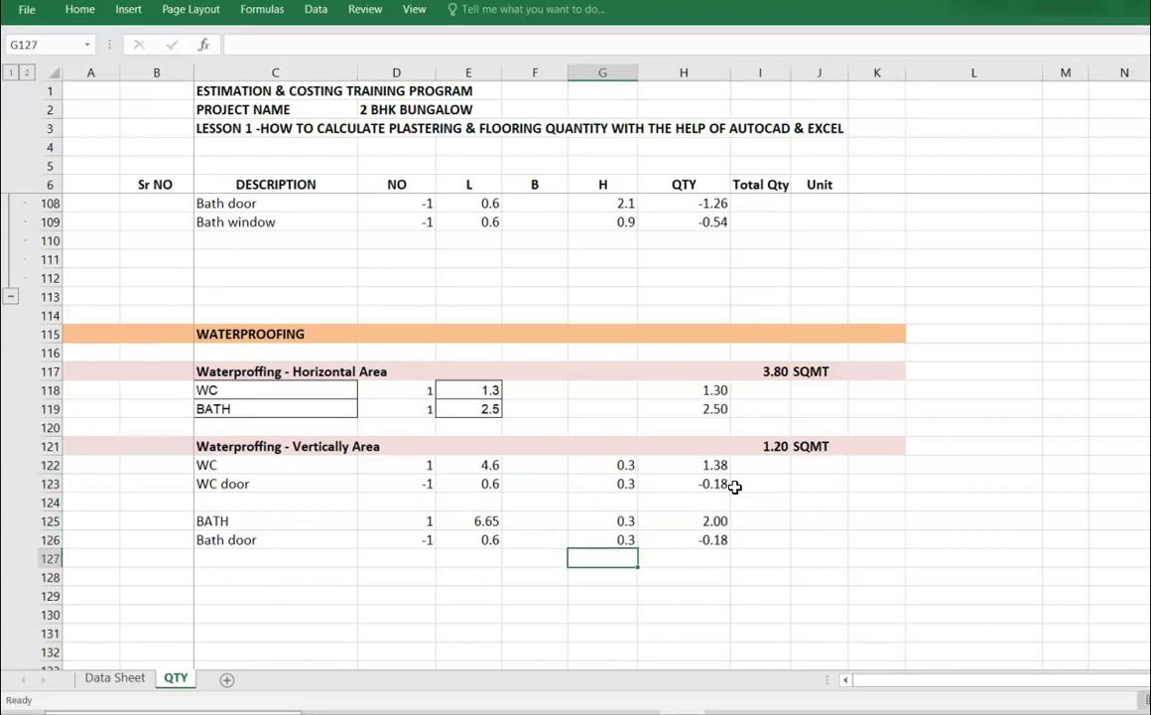
- Change the WC, WC door, BATH and Bath door heights to 1
{"action": "left_click", "coordinate": [617, 464]}
{"action": "type", "text": "1"}
{"action": "key", "text": "Return"}
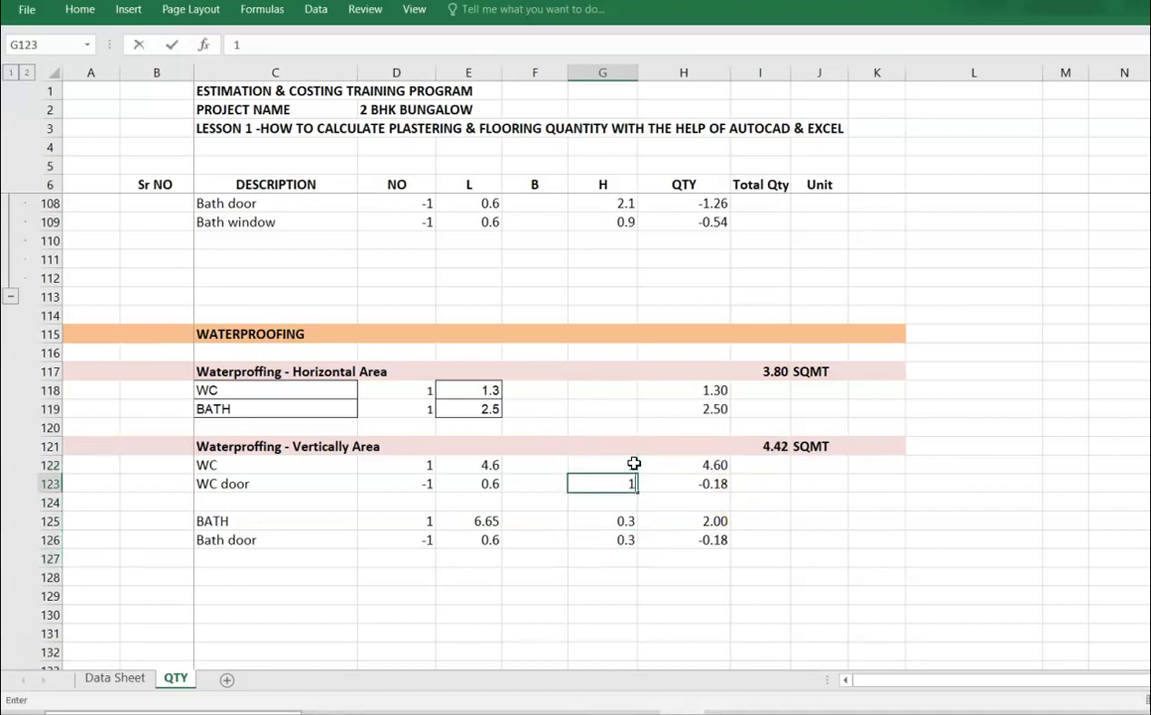
{"action": "type", "text": "1"}
{"action": "key", "text": "Return"}
{"action": "key", "text": "Return"}
{"action": "type", "text": "1"}
{"action": "key", "text": "Return"}
{"action": "type", "text": "1"}
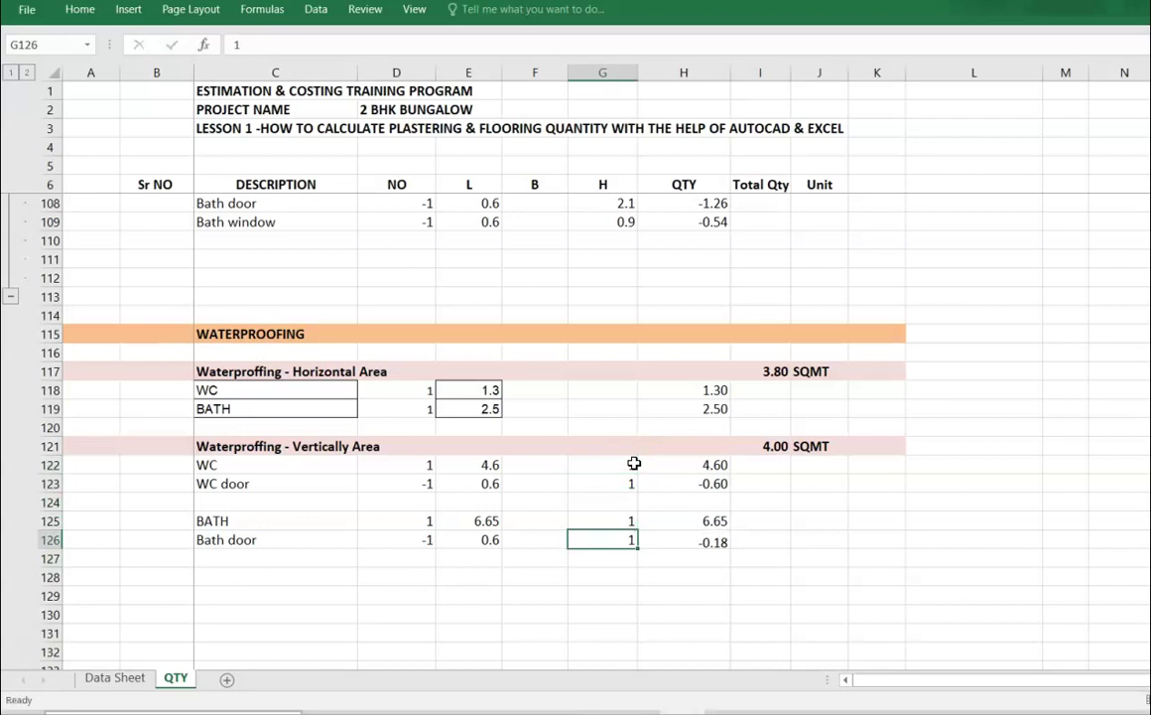
{"action": "key", "text": "Return"}
- Extend the vertical waterproofing SUM to H122:H126, giving 10.05 SQMT
{"action": "double_click", "coordinate": [772, 446]}
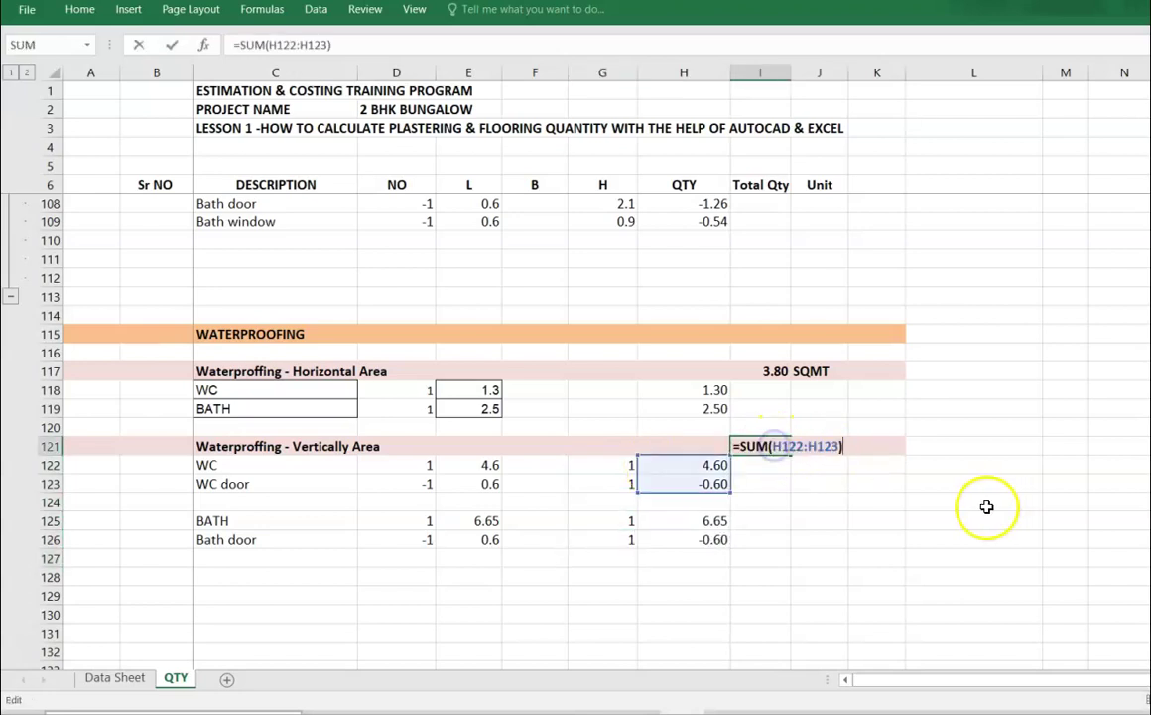
{"action": "left_click_drag", "start_coordinate": [728, 489], "coordinate": [728, 556]}
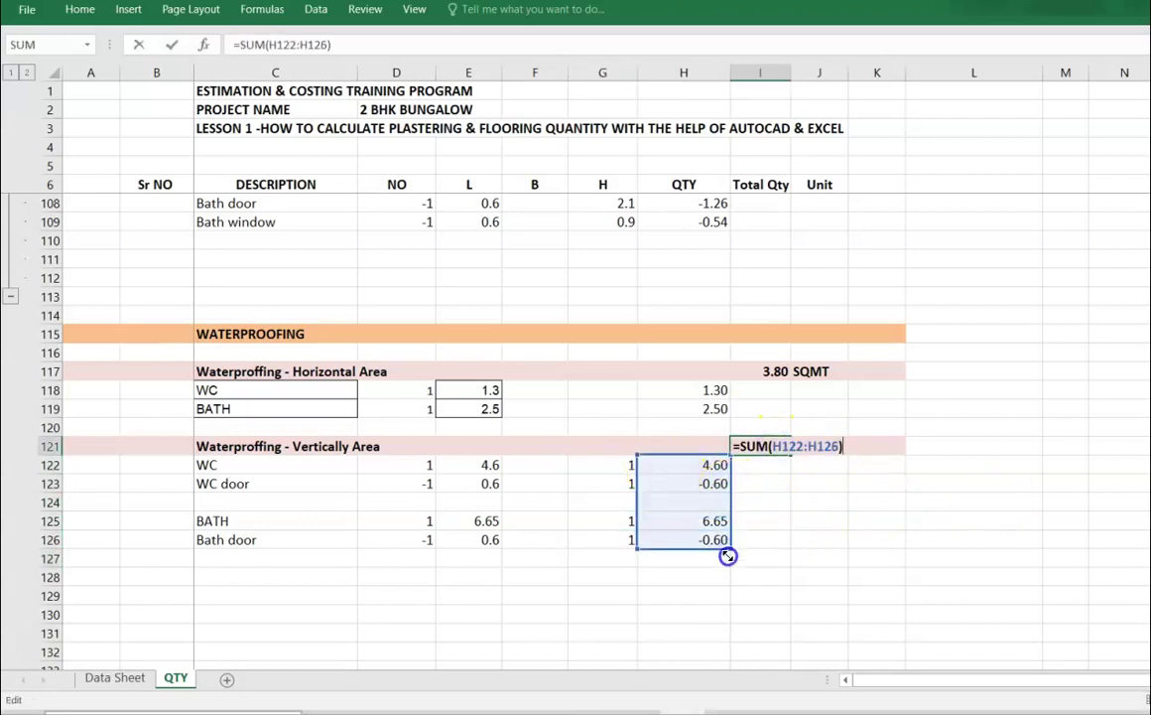
{"action": "key", "text": "Return"}
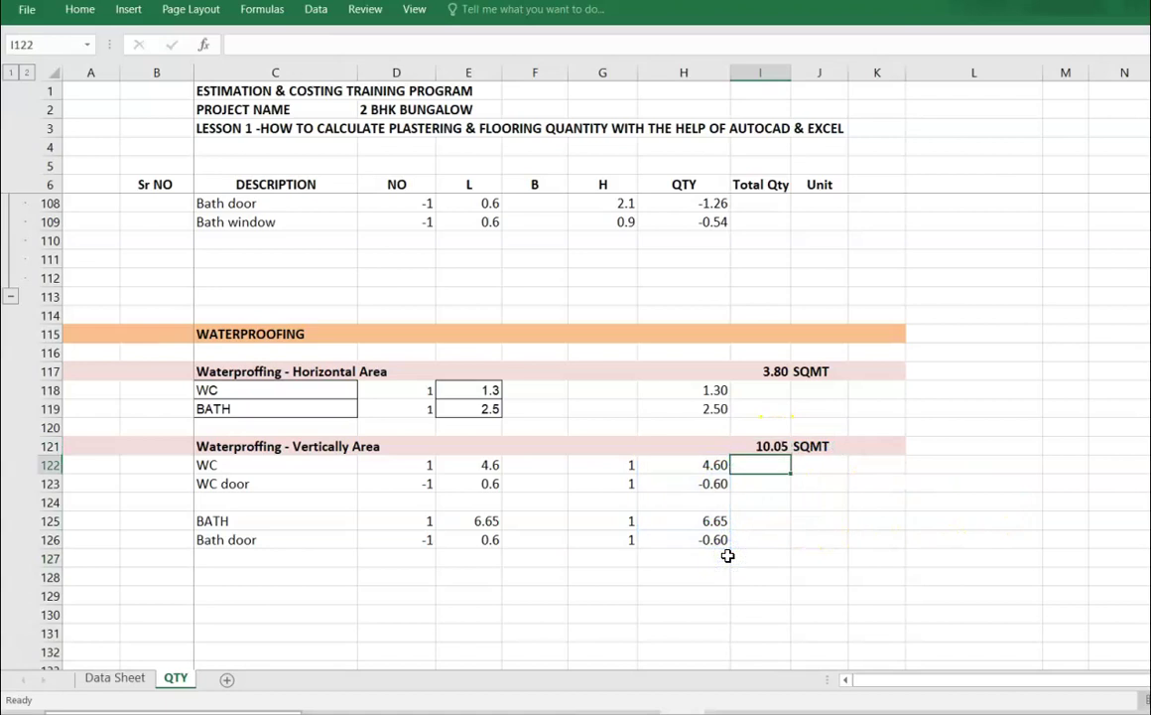
{"action": "left_click", "coordinate": [250, 370]}
{"action": "left_click", "coordinate": [255, 447]}
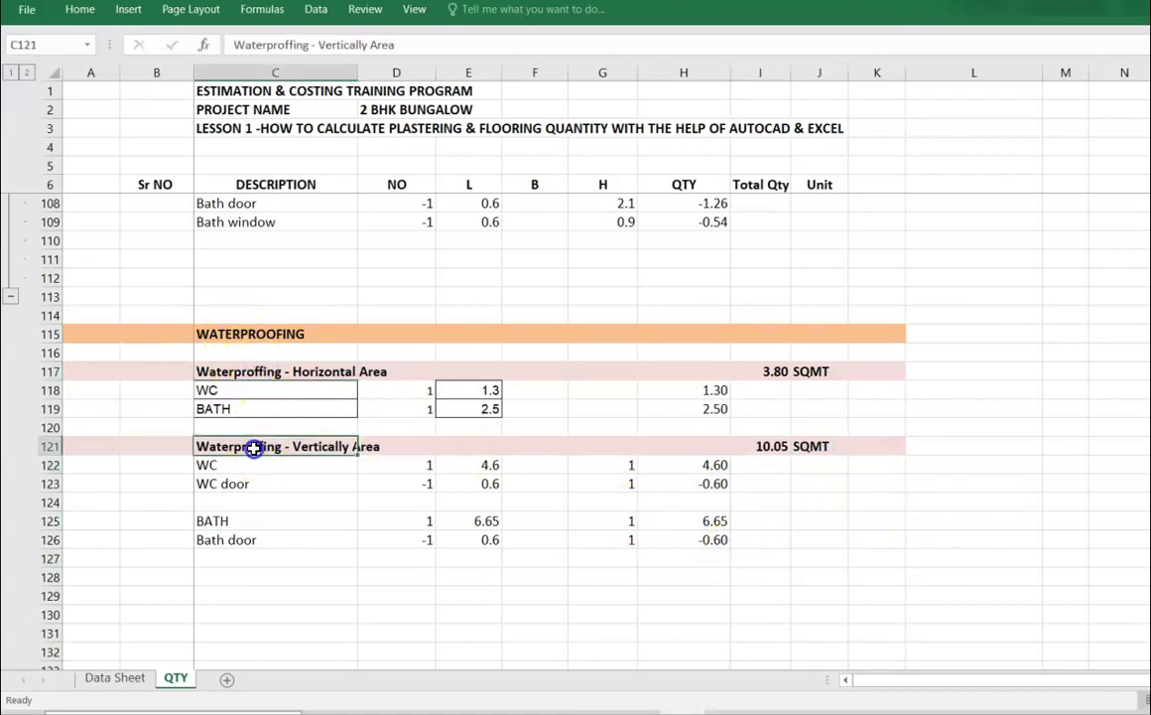
- Collapse the QTY sheet to outline level 1 and review the ceiling and wall plaster totals
{"action": "left_click", "coordinate": [12, 74]}
{"action": "scroll", "coordinate": [377, 295], "scroll_direction": "up", "scroll_amount": 7}
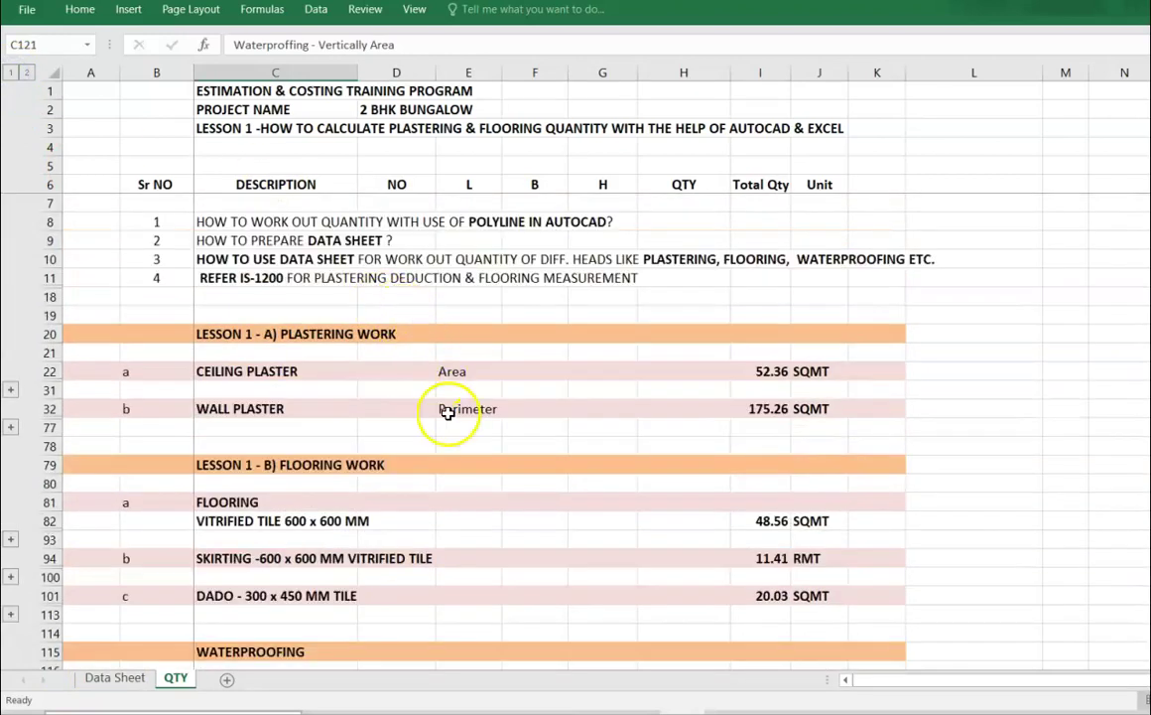
{"action": "scroll", "coordinate": [458, 425], "scroll_direction": "down", "scroll_amount": 1}
{"action": "left_click", "coordinate": [301, 314]}
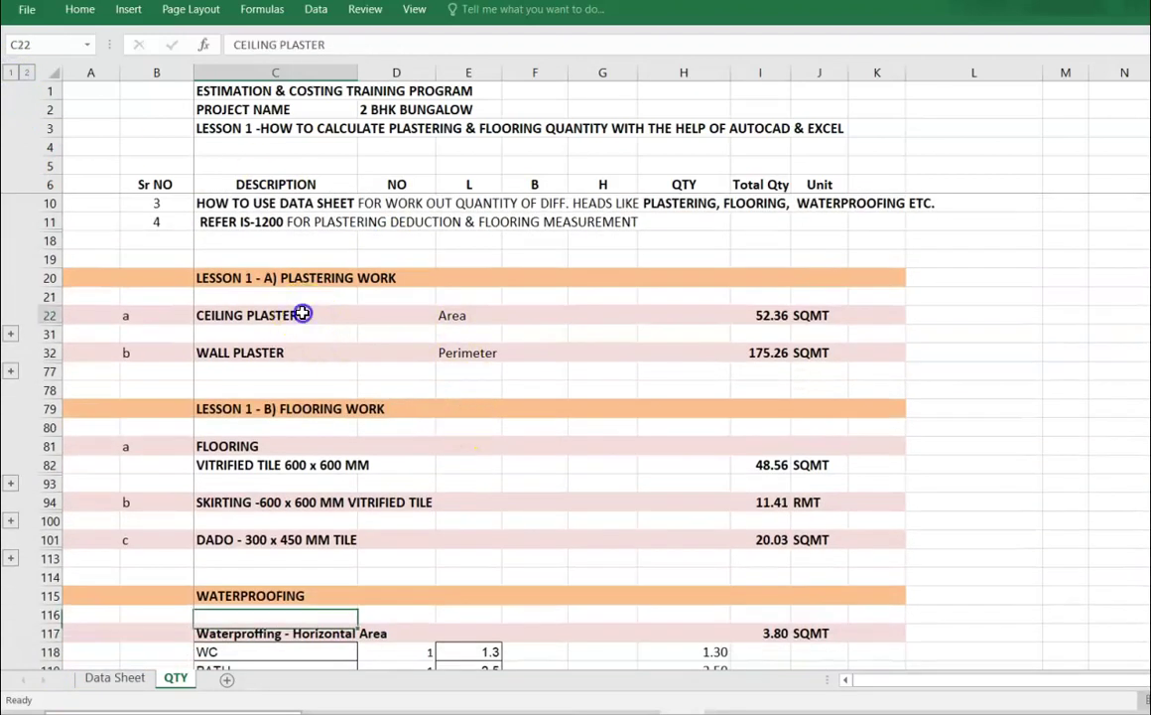
{"action": "left_click", "coordinate": [314, 354]}
- Review the vitrified tile flooring, skirting and waterproofing totals in the collapsed view
{"action": "scroll", "coordinate": [298, 397], "scroll_direction": "down", "scroll_amount": 2}
{"action": "left_click", "coordinate": [229, 370]}
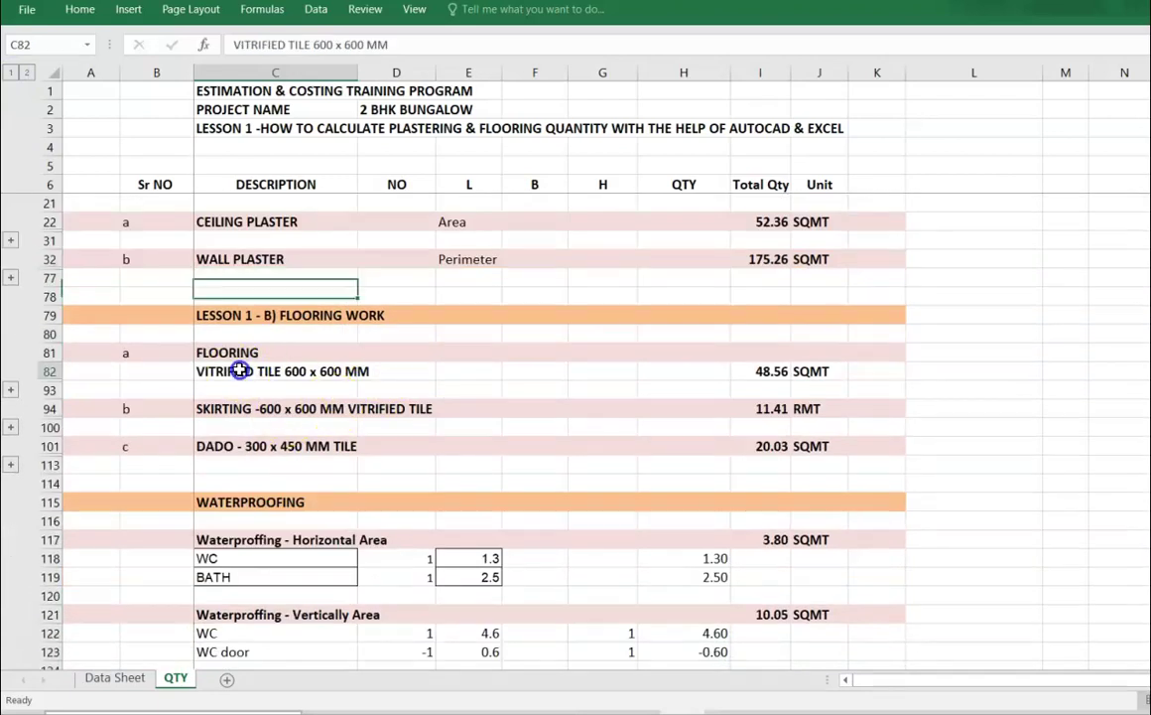
{"action": "scroll", "coordinate": [397, 376], "scroll_direction": "down", "scroll_amount": 1}
{"action": "left_click", "coordinate": [253, 371]}
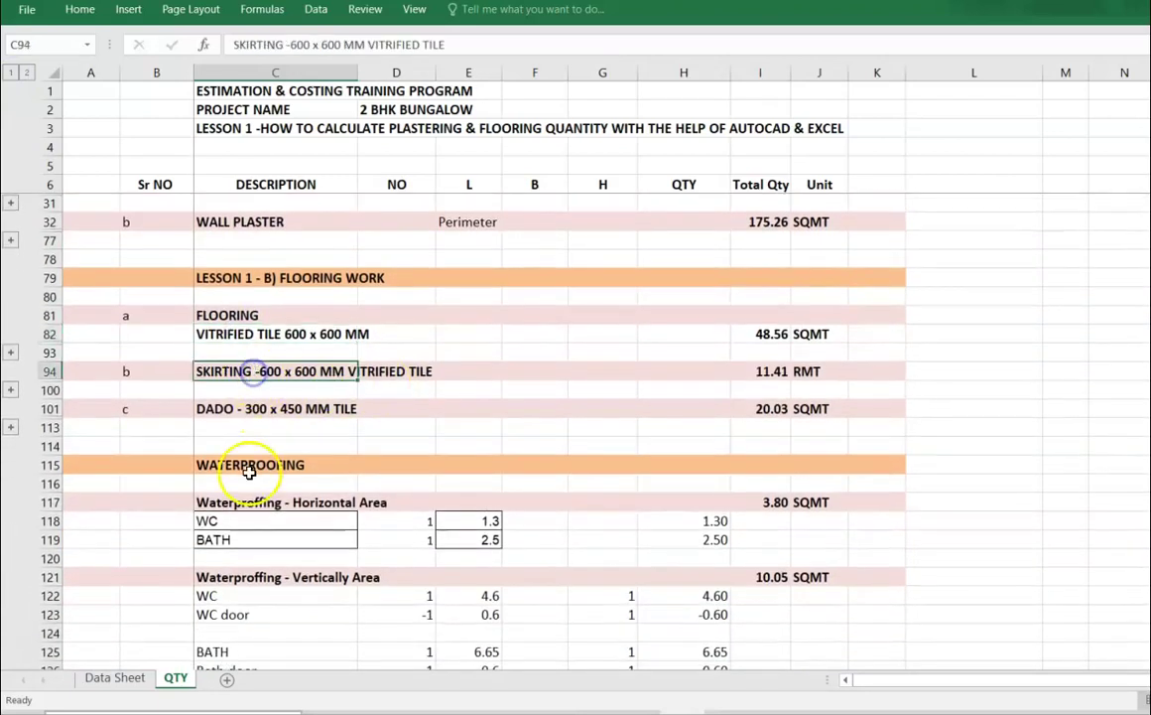
{"action": "left_click", "coordinate": [247, 467]}
{"action": "scroll", "coordinate": [385, 459], "scroll_direction": "down", "scroll_amount": 2}
{"action": "left_click", "coordinate": [337, 435]}
{"action": "left_click", "coordinate": [311, 517]}
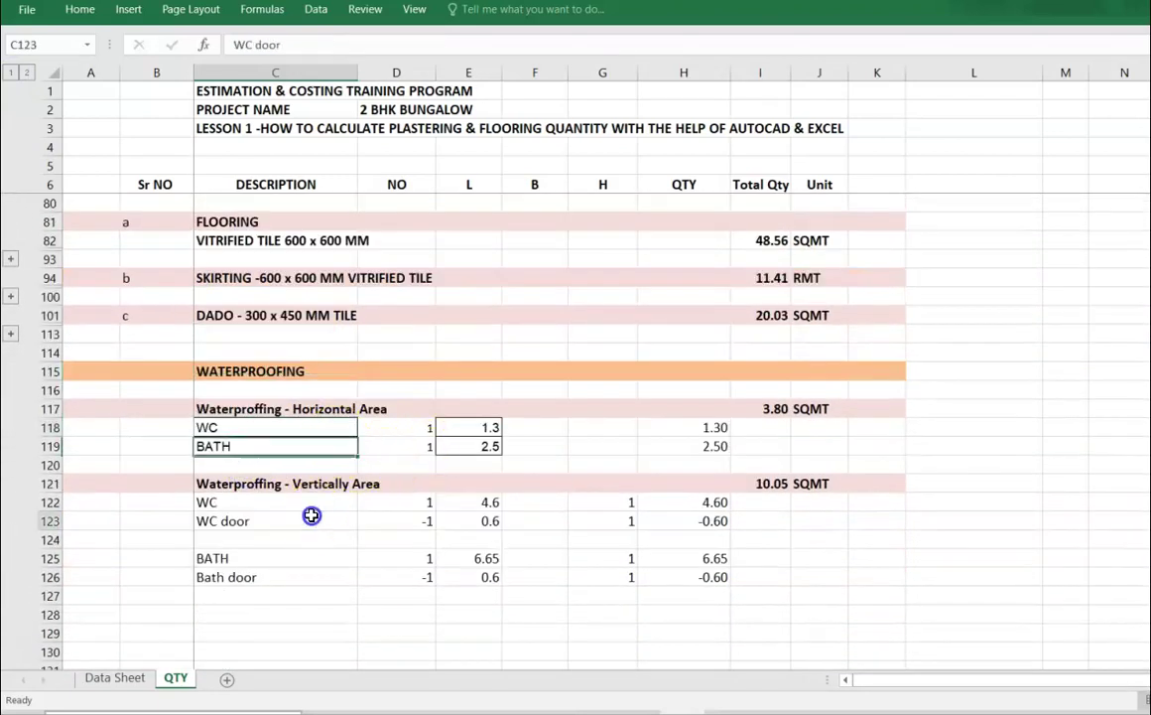
- Switch to the Data Sheet and look over the closing notes and uploaded-videos list
{"action": "left_click", "coordinate": [114, 679]}
{"action": "left_click", "coordinate": [225, 394]}
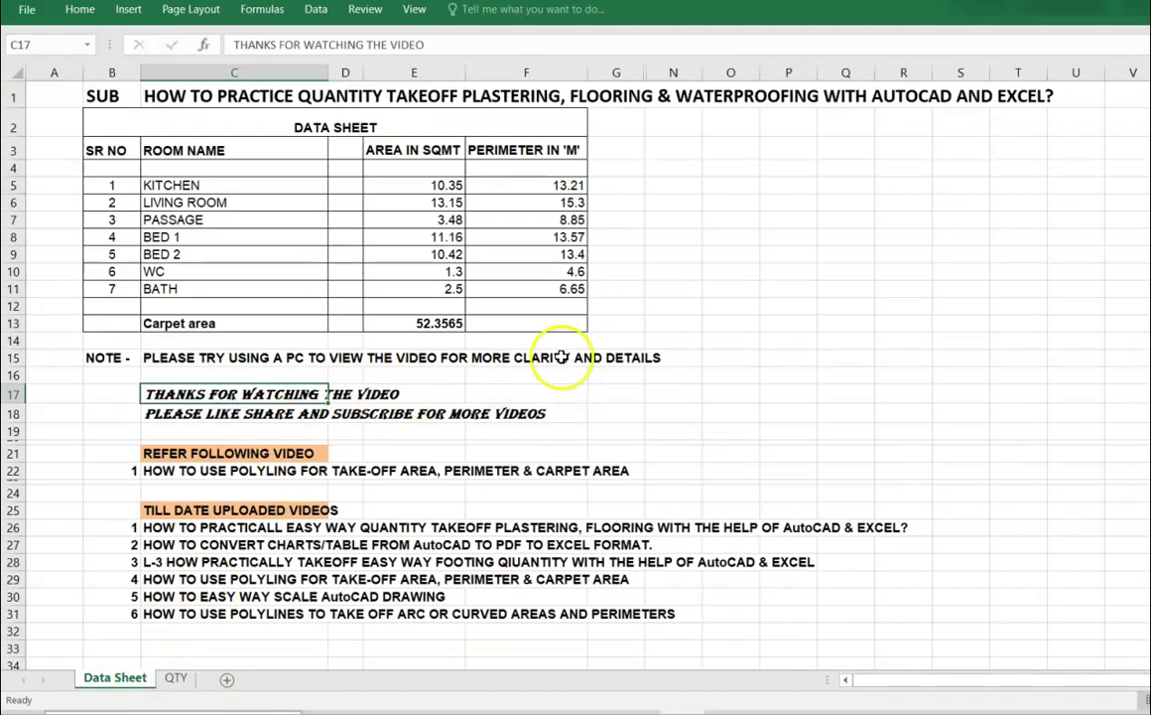
{"action": "left_click", "coordinate": [170, 491]}
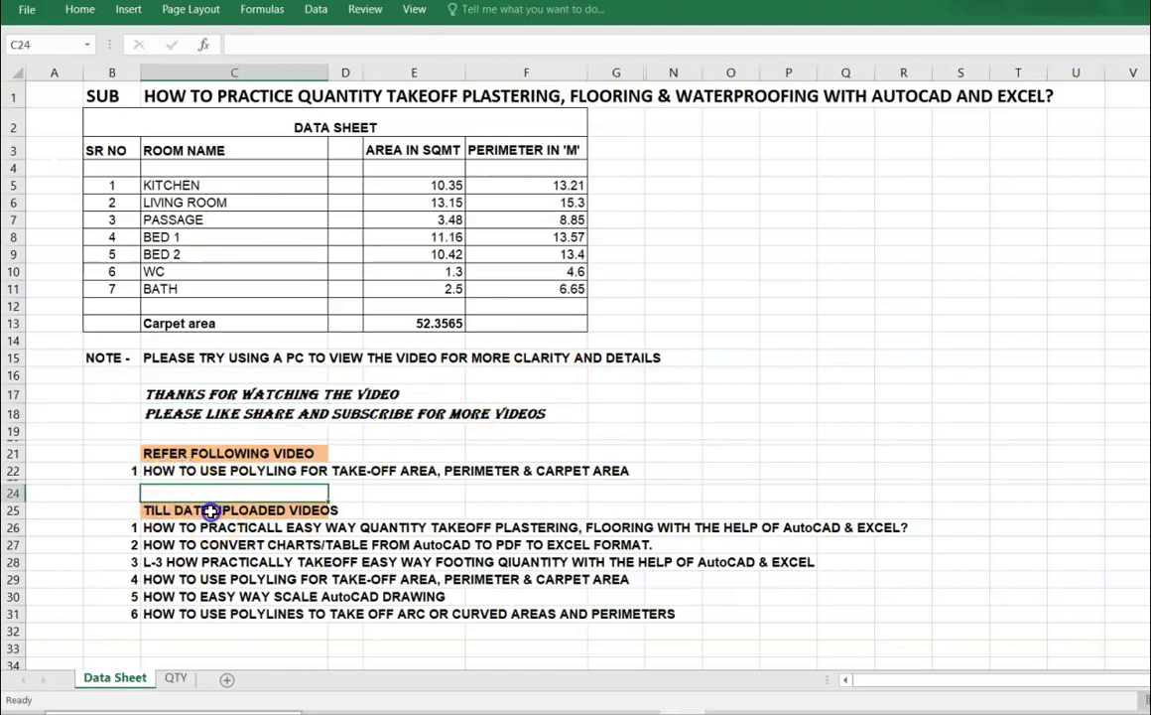
{"action": "left_click", "coordinate": [210, 511]}
{"action": "left_click_drag", "start_coordinate": [206, 529], "coordinate": [204, 624]}
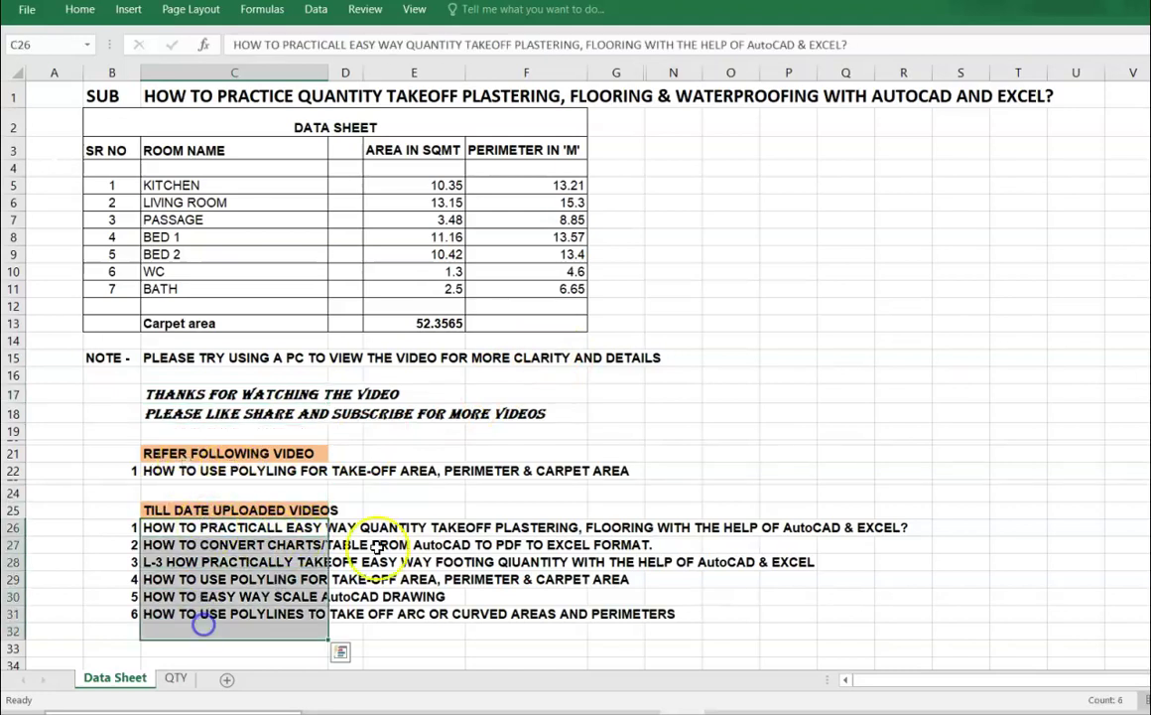
{"action": "left_click", "coordinate": [417, 489]}
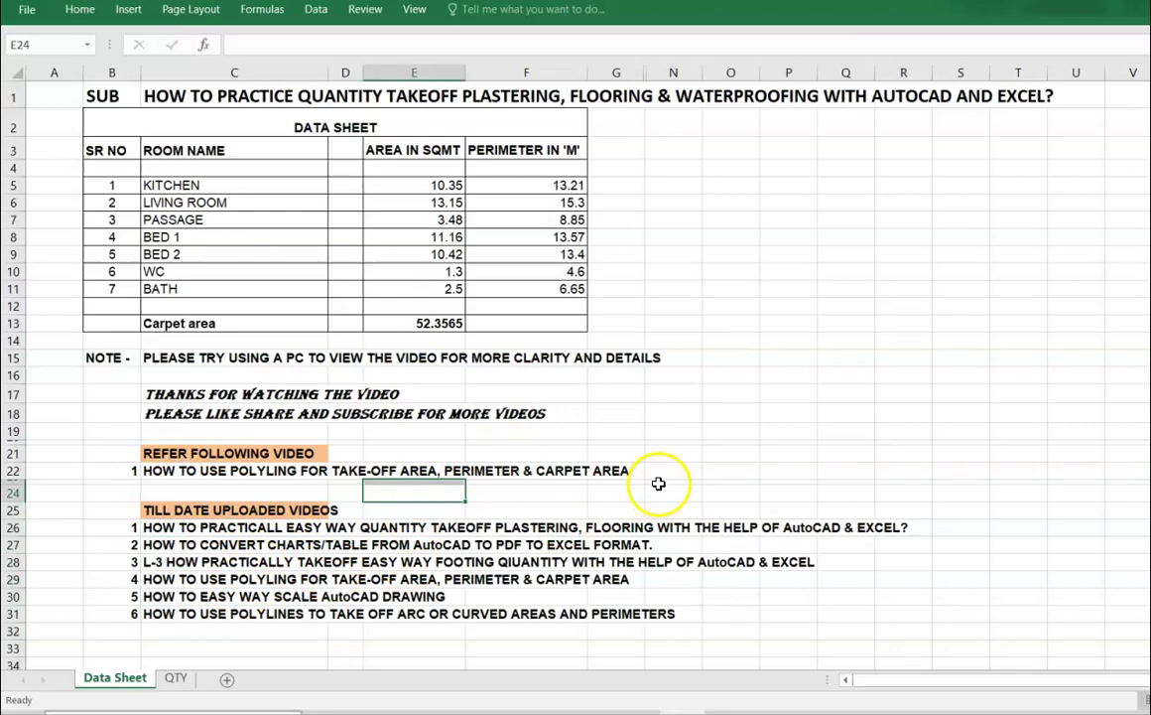